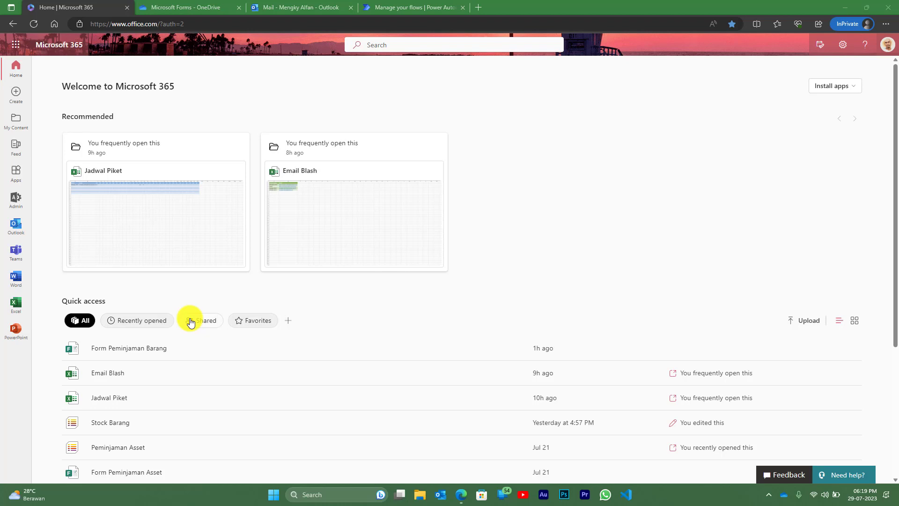
- Create a blank Untitled form in Microsoft Forms from the Microsoft 365 app launcher
{"action": "left_click", "coordinate": [16, 47]}
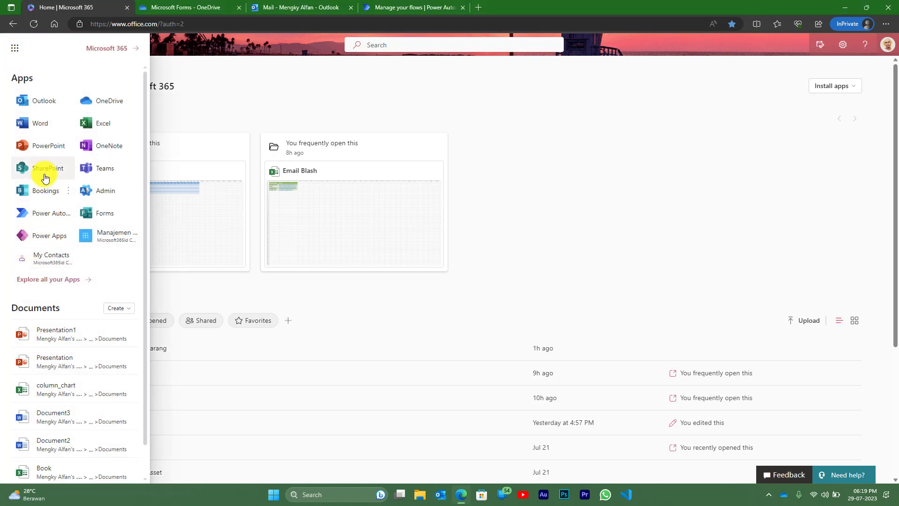
{"action": "left_click", "coordinate": [97, 212]}
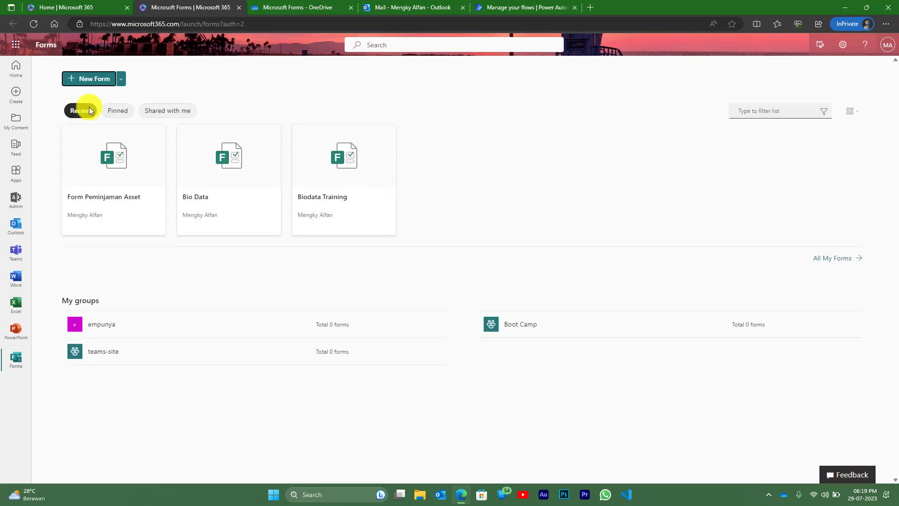
{"action": "left_click", "coordinate": [89, 80]}
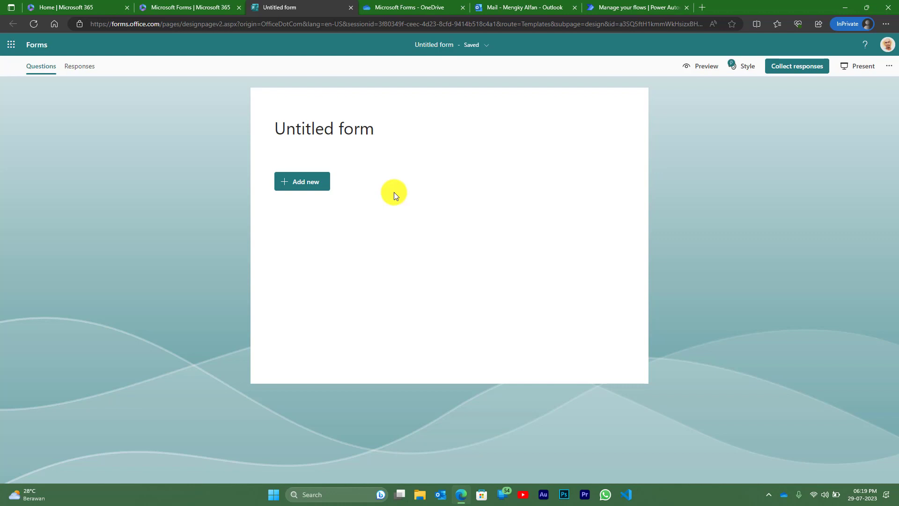
- Title the form 'Form Peminjaman Barang' and add a text question 'Nama'
{"action": "left_click", "coordinate": [304, 127]}
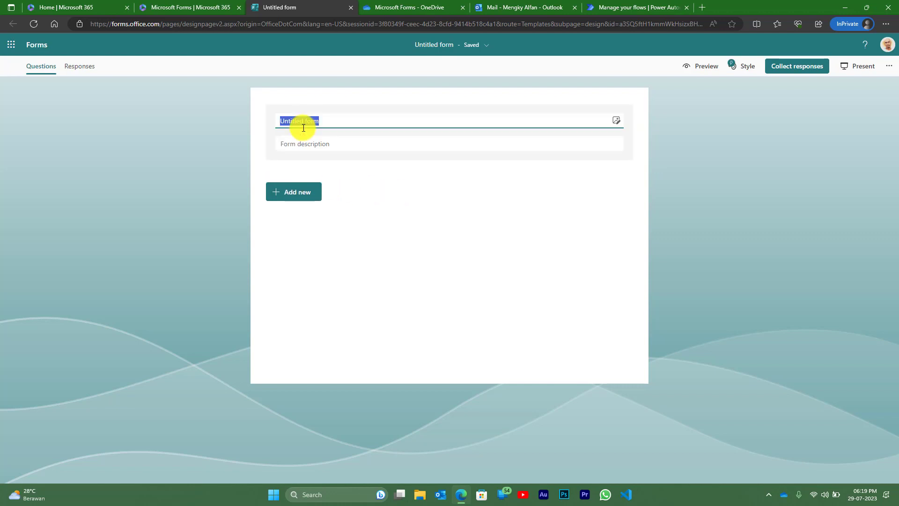
{"action": "type", "text": "Form Pemin"}
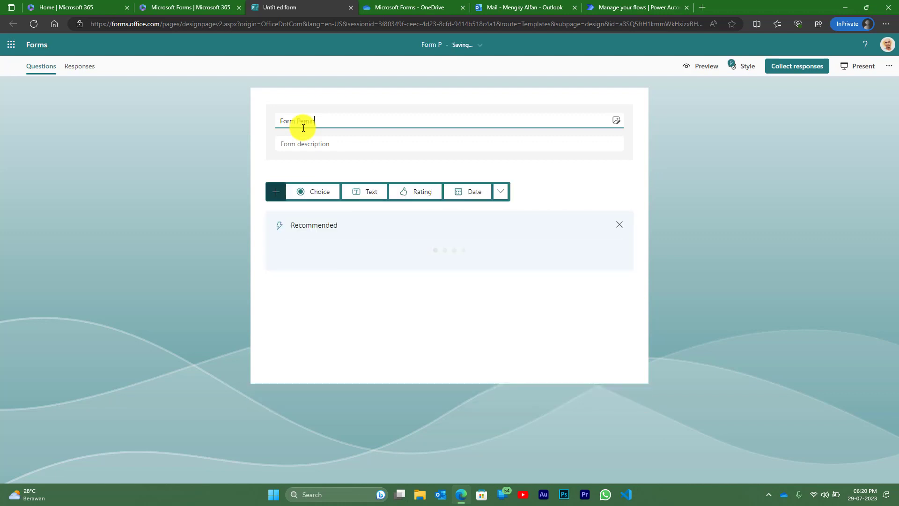
{"action": "type", "text": "jaman "}
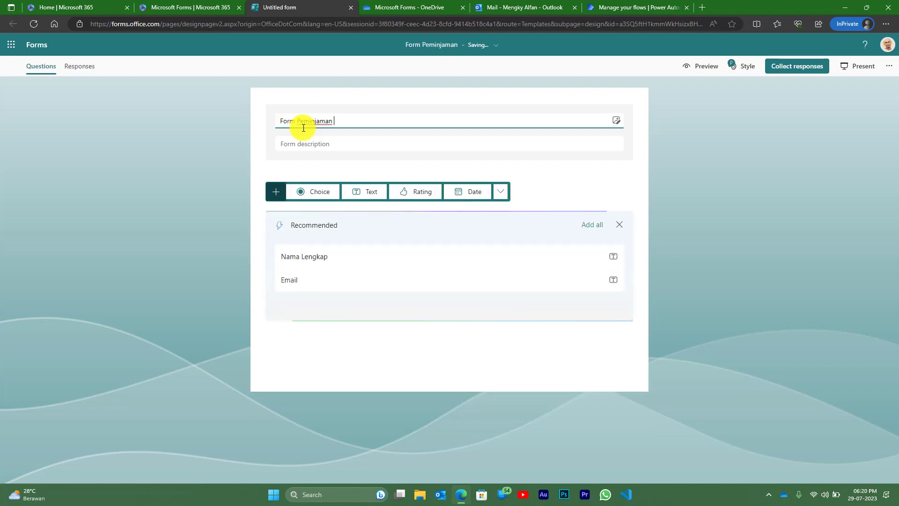
{"action": "type", "text": "Barang"}
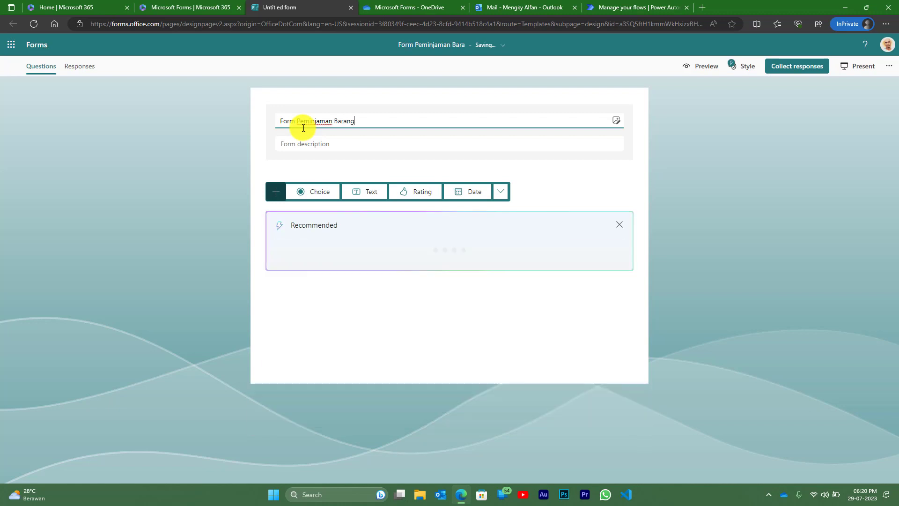
{"action": "left_click", "coordinate": [365, 192]}
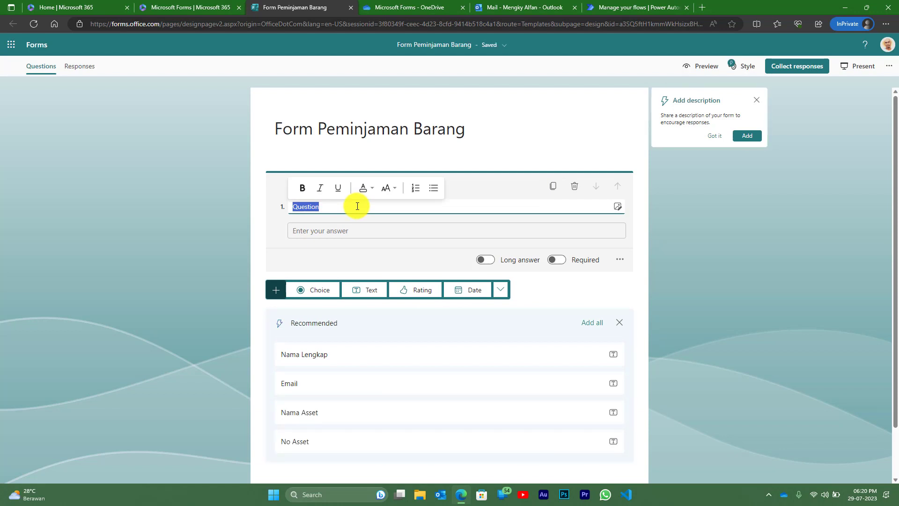
{"action": "type", "text": "n"}
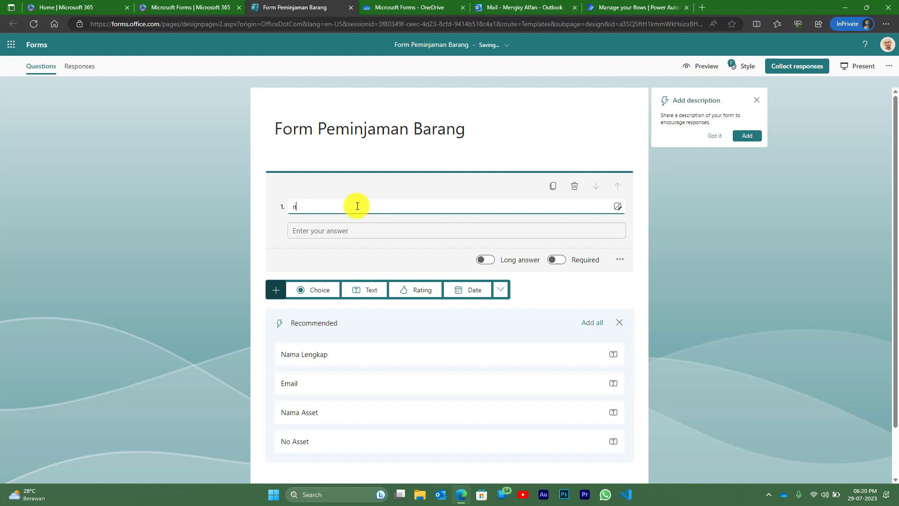
{"action": "key", "text": "BackSpace"}
{"action": "type", "text": "Nama"}
- Add text questions 'Email', 'Nama Barang' and 'Asset ID'
{"action": "left_click", "coordinate": [369, 290]}
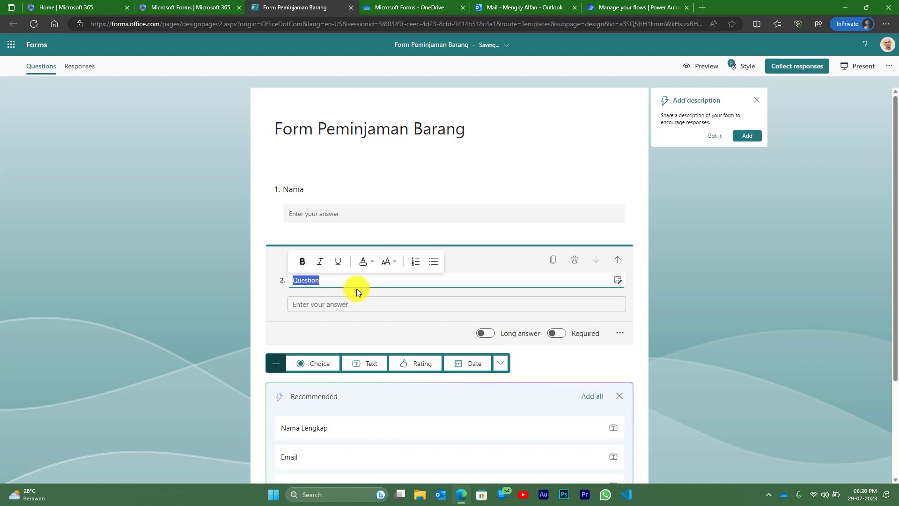
{"action": "type", "text": "Email"}
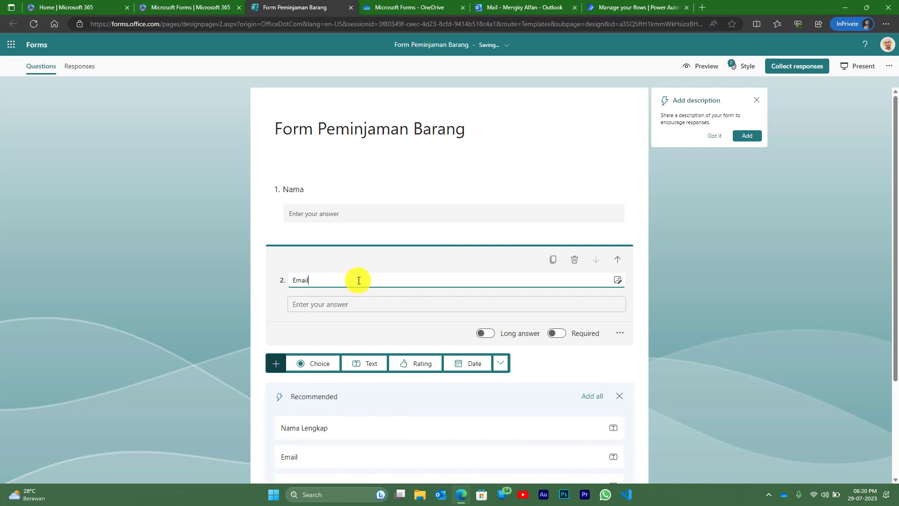
{"action": "left_click", "coordinate": [372, 305]}
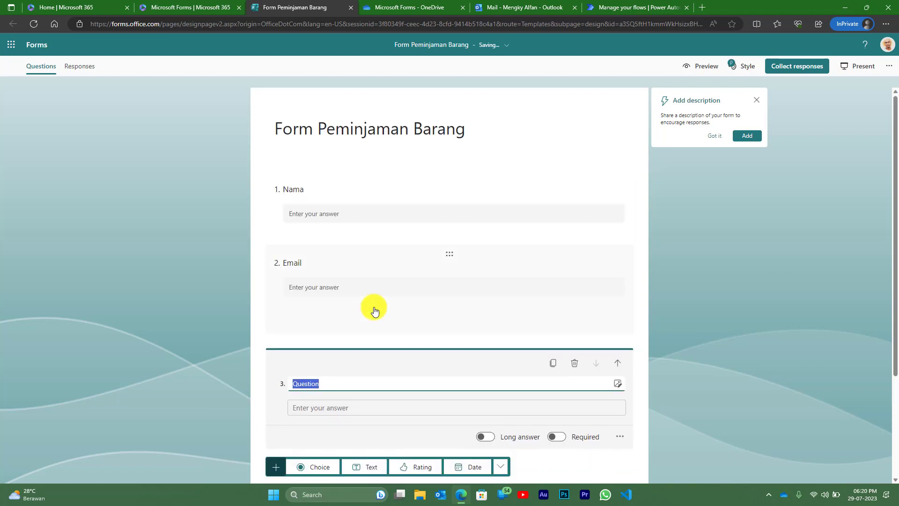
{"action": "type", "text": "Na"}
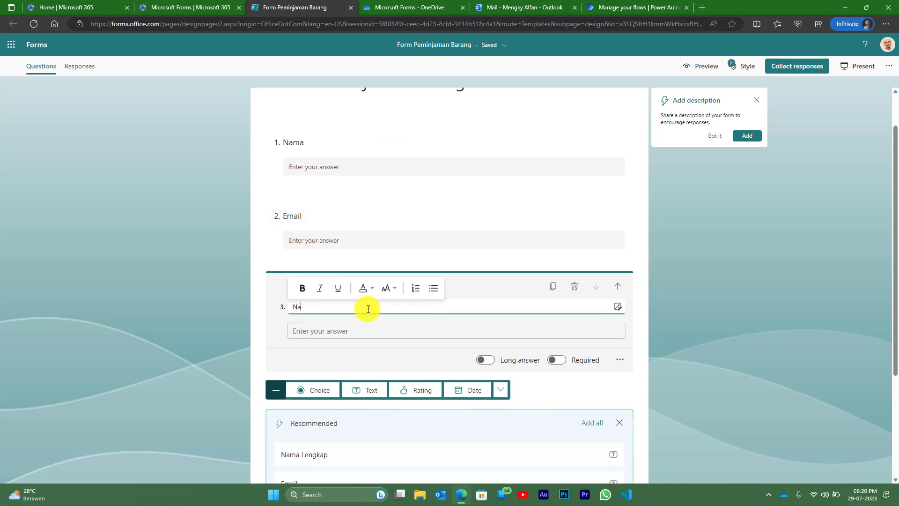
{"action": "type", "text": "ma B"}
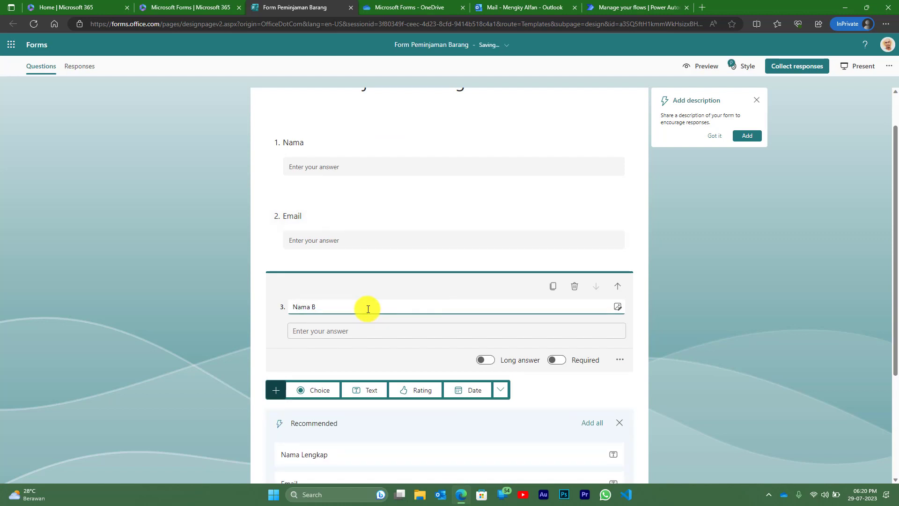
{"action": "type", "text": "arang"}
{"action": "scroll", "coordinate": [371, 328], "scroll_direction": "down", "scroll_amount": 1}
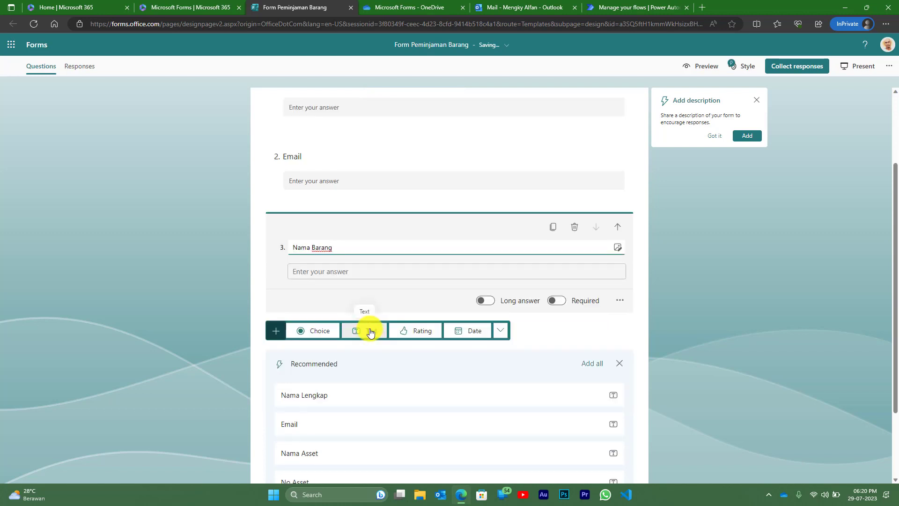
{"action": "left_click", "coordinate": [371, 331]}
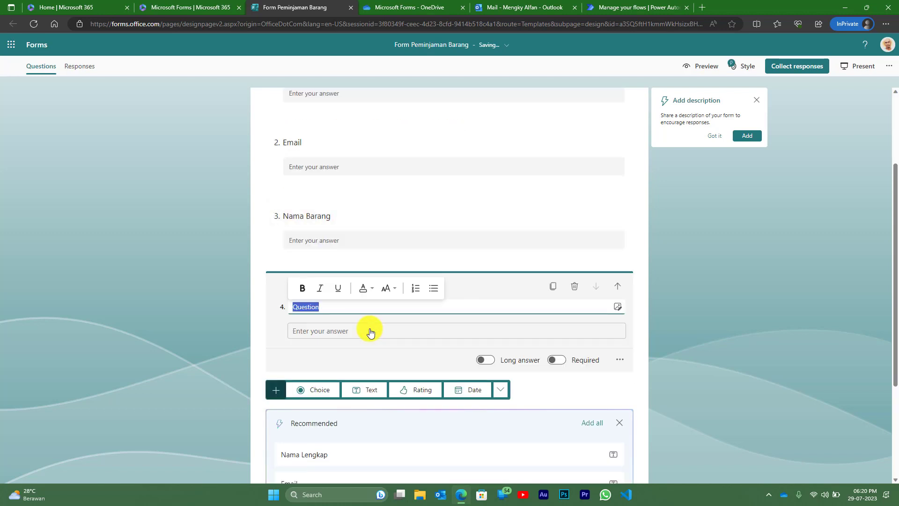
{"action": "type", "text": "Asset I"}
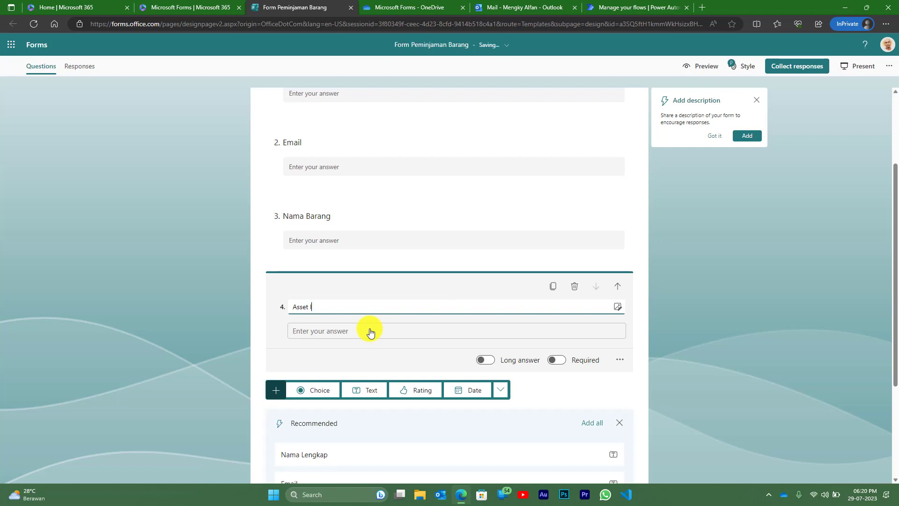
{"action": "type", "text": "D"}
- Add a file-upload question named 'Lampiran' and dismiss the description suggestion
{"action": "scroll", "coordinate": [433, 302], "scroll_direction": "down", "scroll_amount": 1}
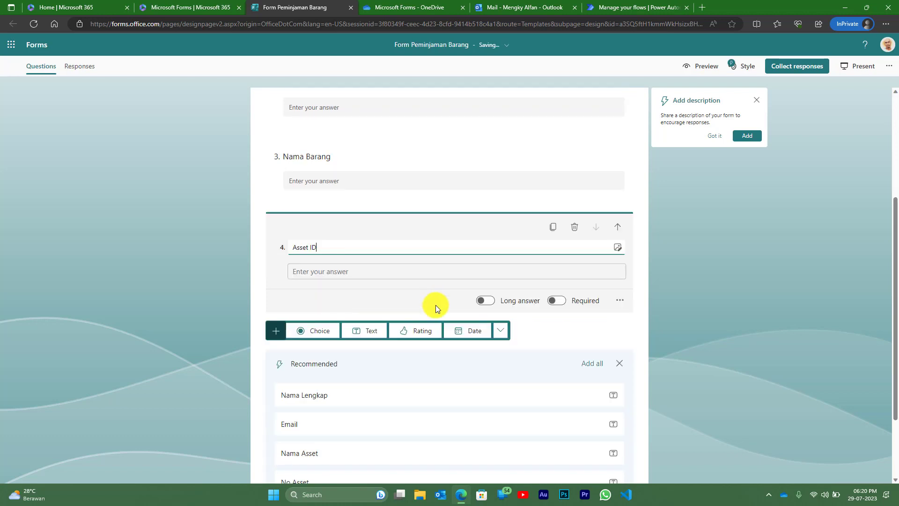
{"action": "left_click", "coordinate": [500, 331]}
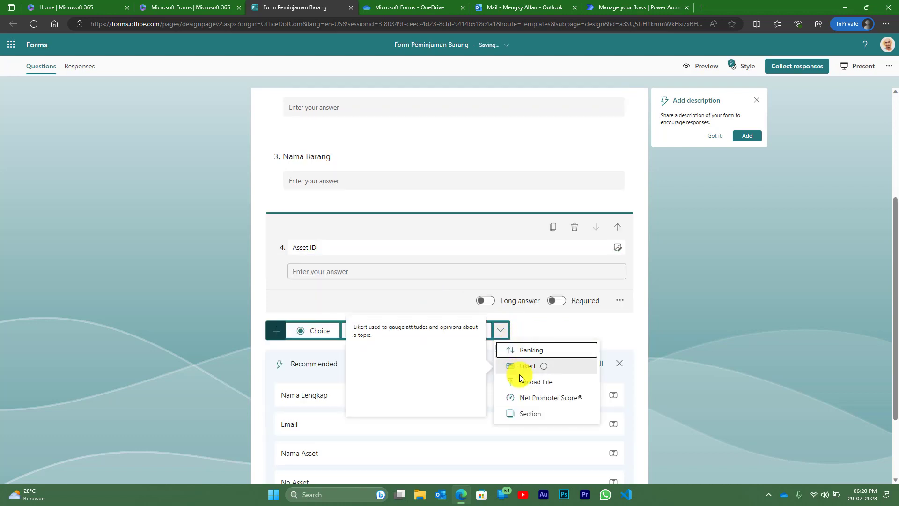
{"action": "left_click", "coordinate": [534, 382]}
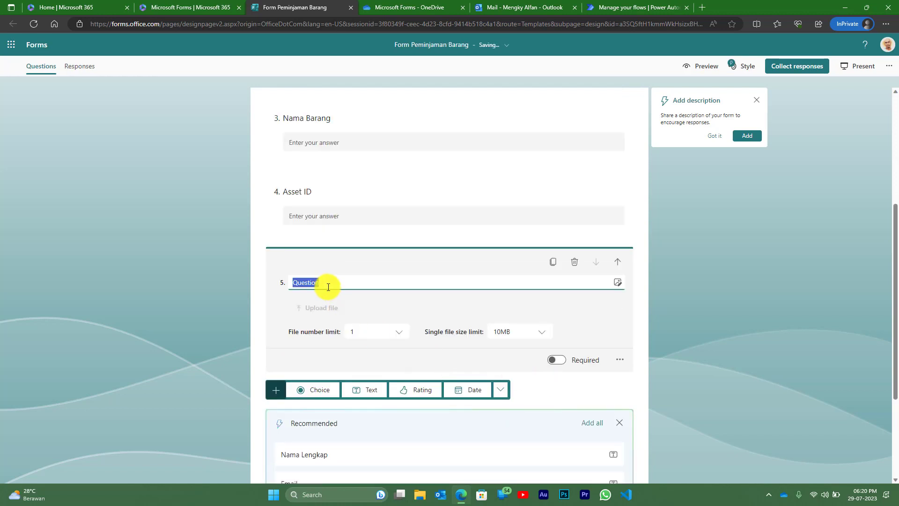
{"action": "type", "text": "Lampi"}
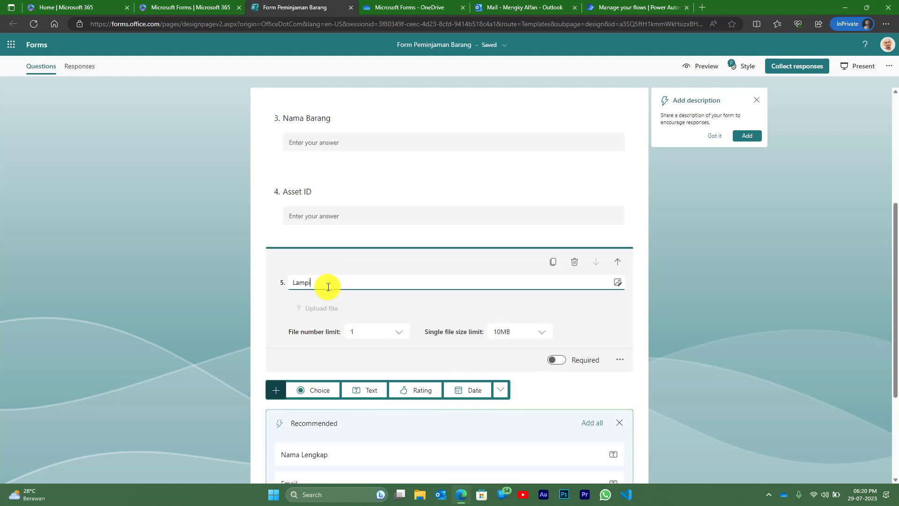
{"action": "type", "text": "ran"}
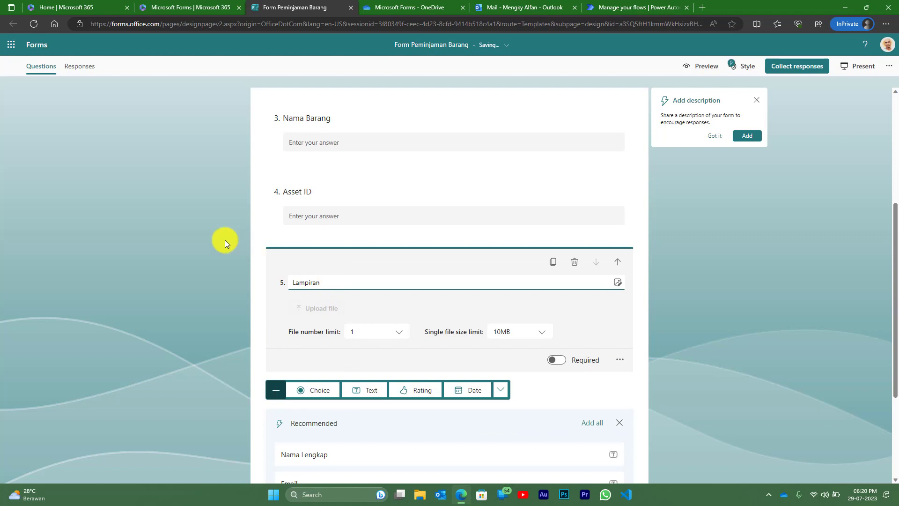
{"action": "left_click", "coordinate": [224, 240]}
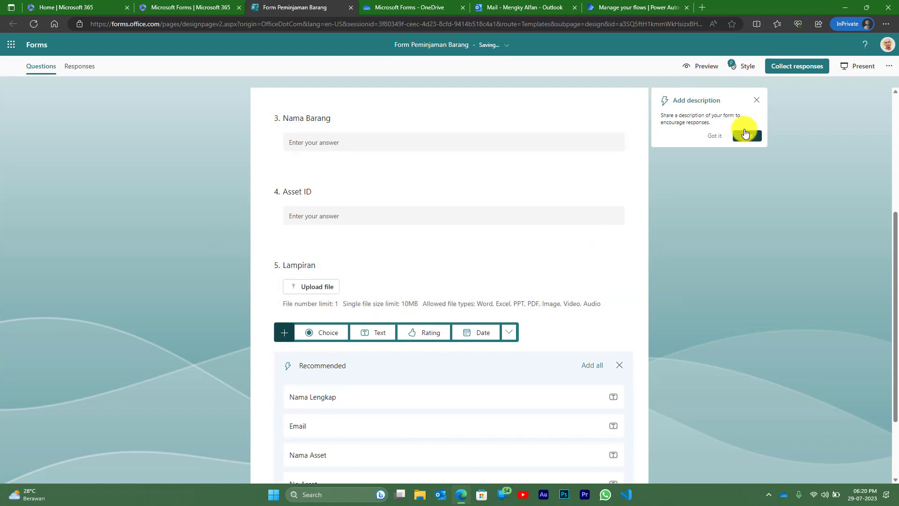
{"action": "left_click", "coordinate": [757, 100]}
{"action": "left_click", "coordinate": [698, 68]}
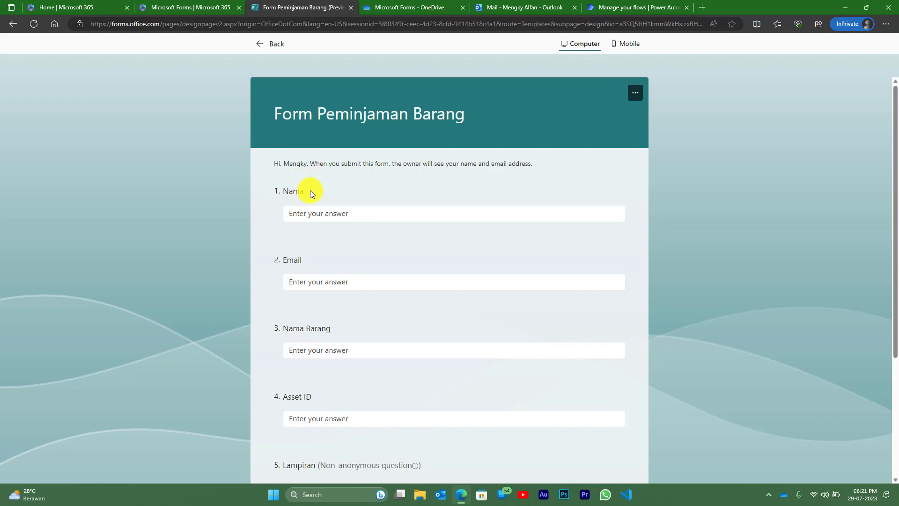
{"action": "scroll", "coordinate": [310, 190], "scroll_direction": "down", "scroll_amount": 1}
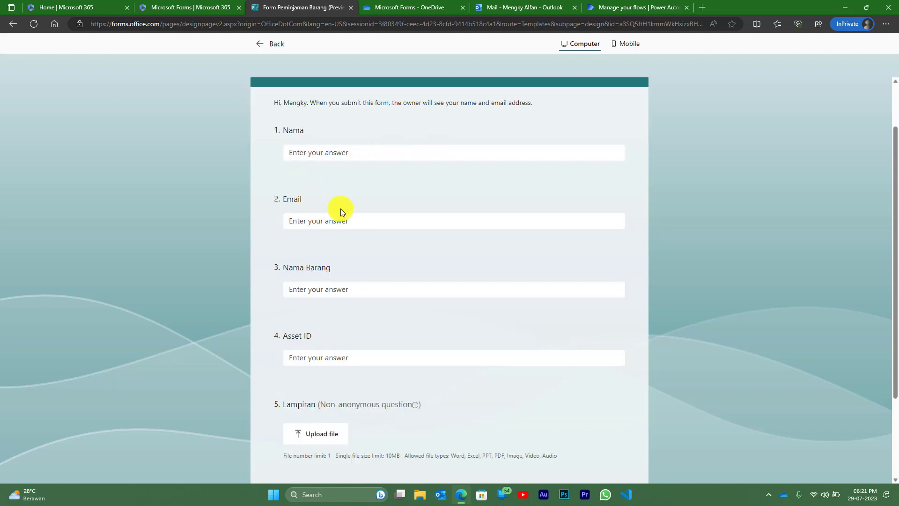
{"action": "left_click", "coordinate": [321, 220]}
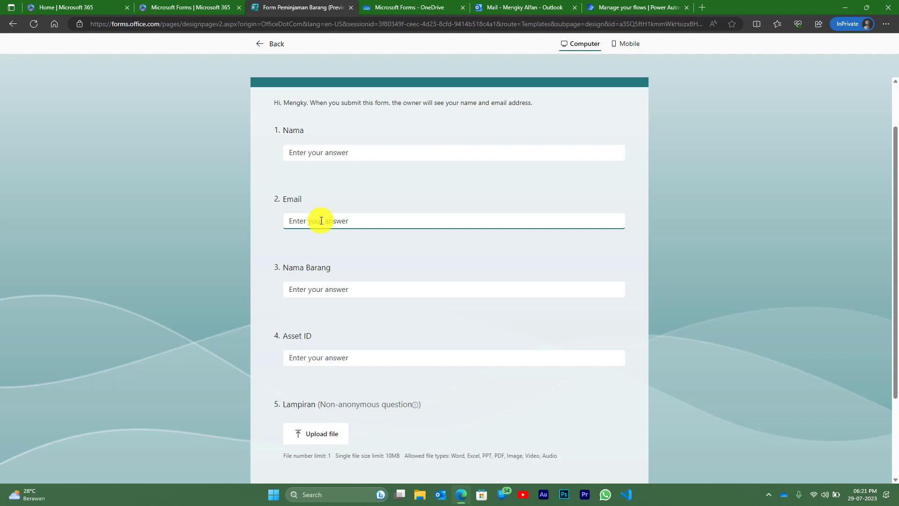
{"action": "scroll", "coordinate": [321, 220], "scroll_direction": "down", "scroll_amount": 1}
{"action": "left_click", "coordinate": [328, 232]}
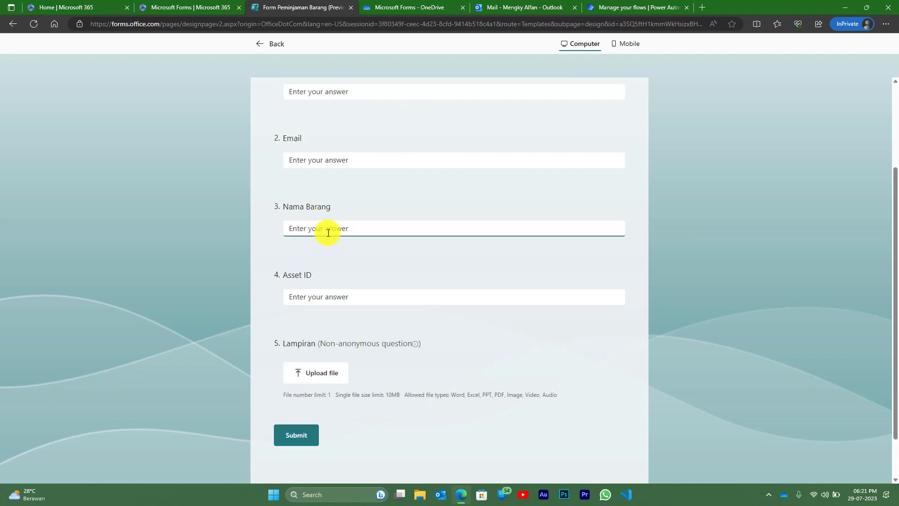
{"action": "left_click", "coordinate": [321, 294]}
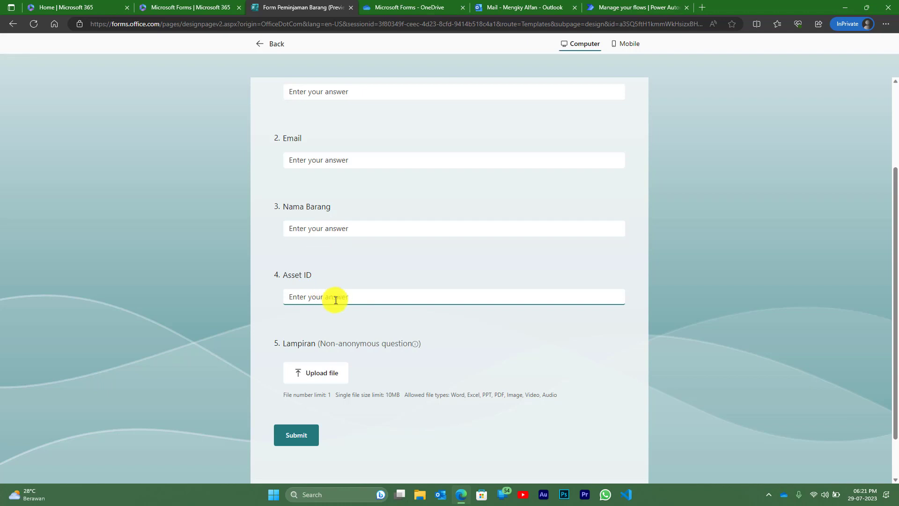
{"action": "left_click", "coordinate": [322, 374]}
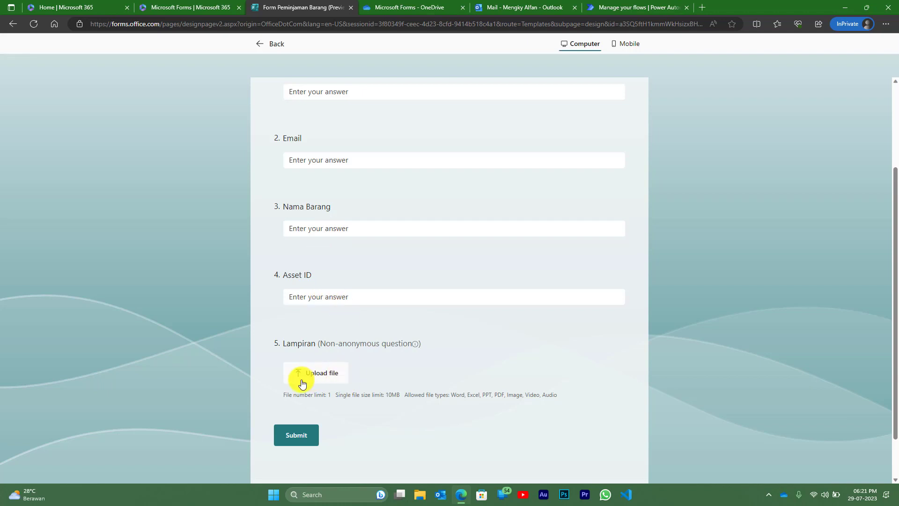
{"action": "left_click", "coordinate": [264, 45]}
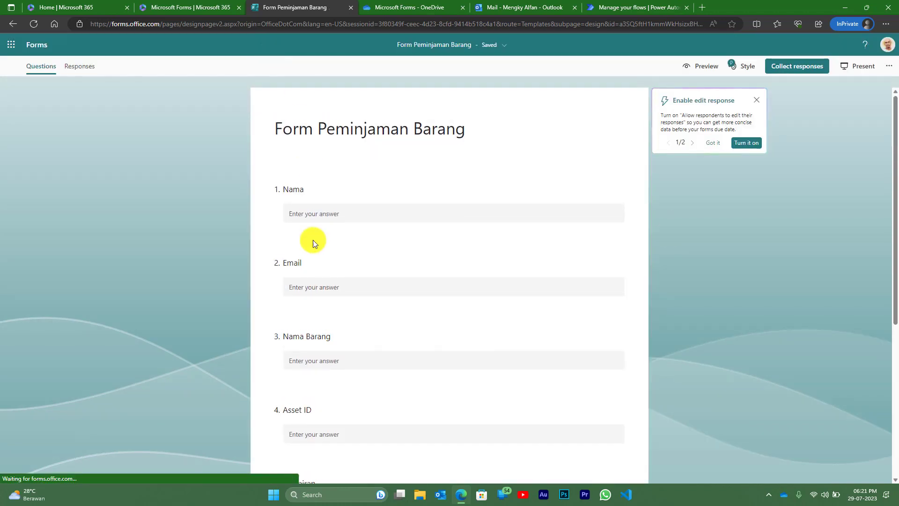
{"action": "scroll", "coordinate": [323, 239], "scroll_direction": "down", "scroll_amount": 1}
{"action": "left_click", "coordinate": [337, 251]}
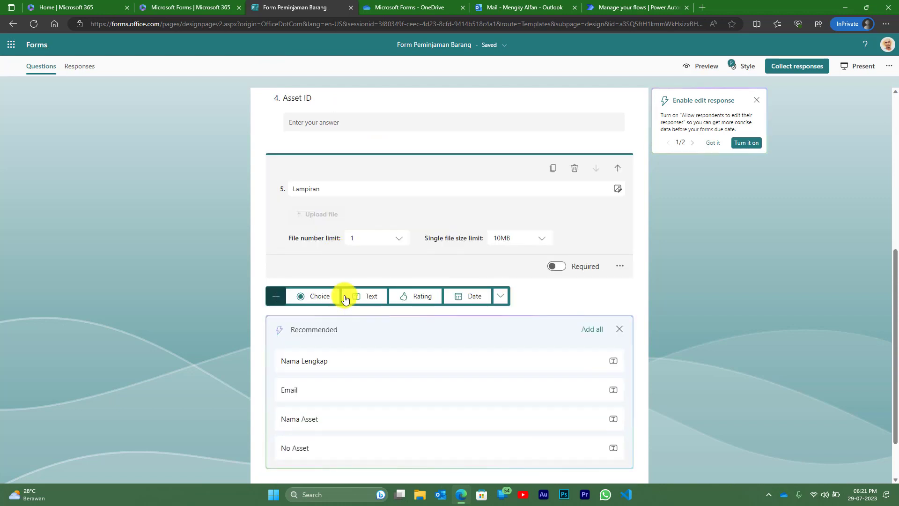
{"action": "left_click", "coordinate": [542, 240]}
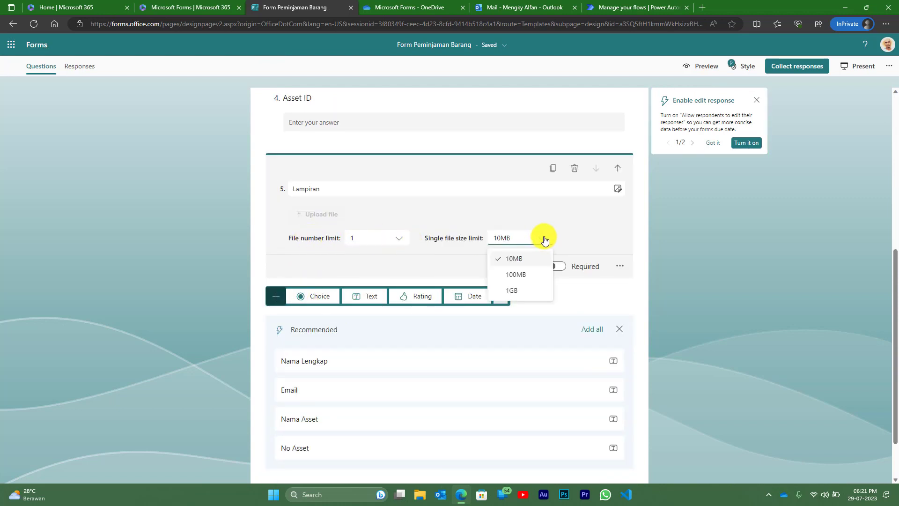
{"action": "left_click", "coordinate": [521, 259]}
{"action": "left_click", "coordinate": [724, 230]}
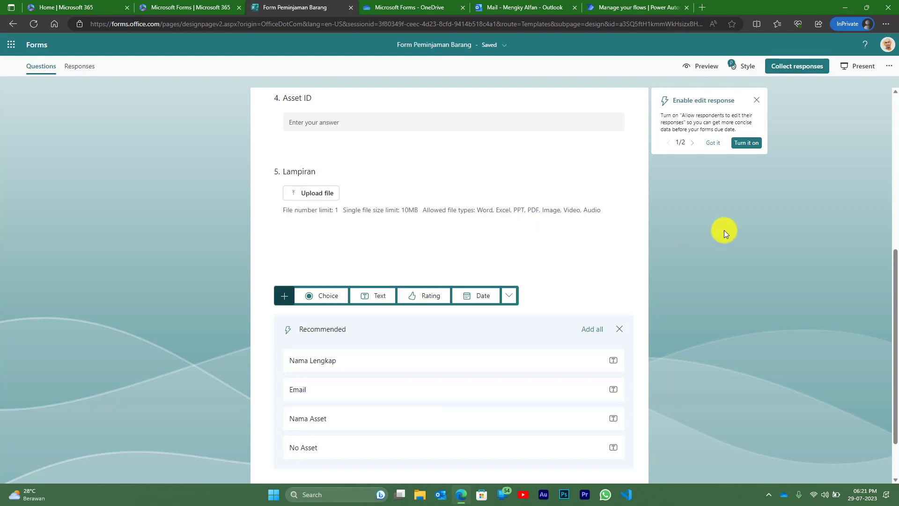
{"action": "left_click", "coordinate": [711, 68]}
{"action": "scroll", "coordinate": [430, 275], "scroll_direction": "down", "scroll_amount": 3}
{"action": "scroll", "coordinate": [430, 276], "scroll_direction": "up", "scroll_amount": 3}
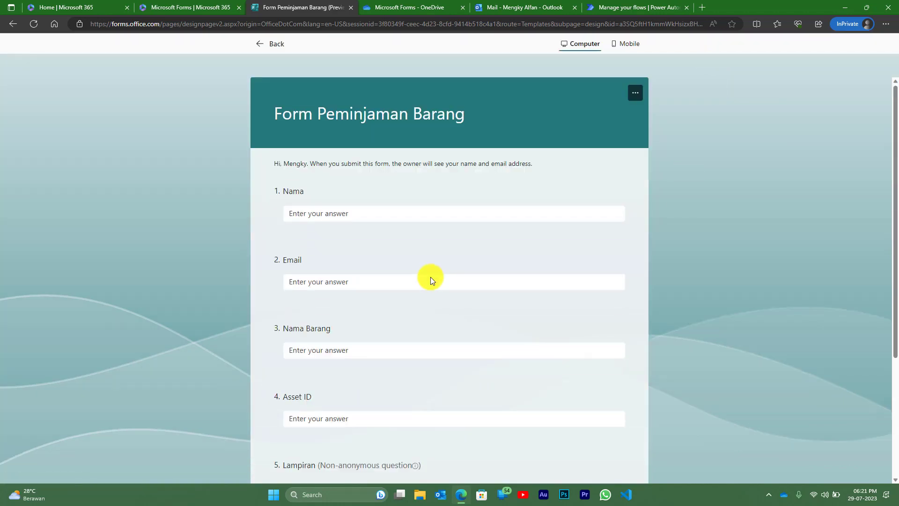
{"action": "scroll", "coordinate": [430, 277], "scroll_direction": "down", "scroll_amount": 3}
{"action": "scroll", "coordinate": [380, 319], "scroll_direction": "up", "scroll_amount": 1}
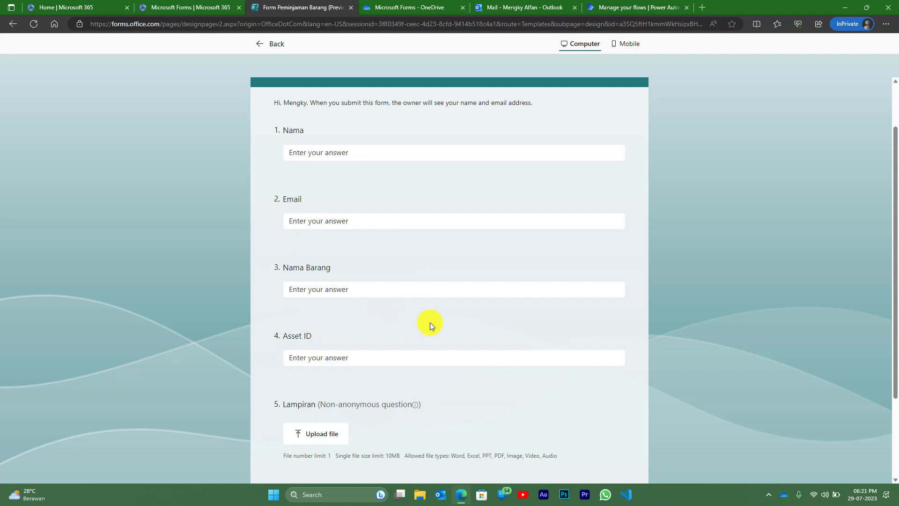
{"action": "scroll", "coordinate": [430, 323], "scroll_direction": "down", "scroll_amount": 1}
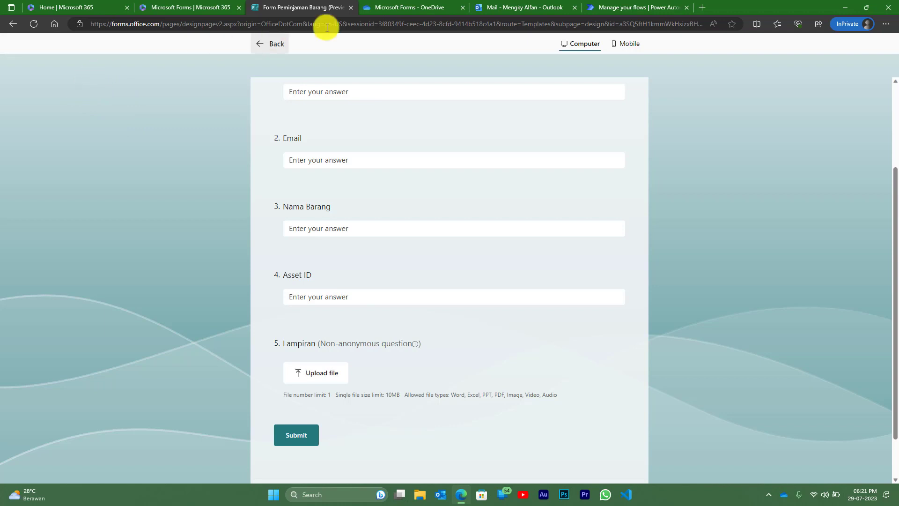
{"action": "scroll", "coordinate": [637, 201], "scroll_direction": "up", "scroll_amount": 3}
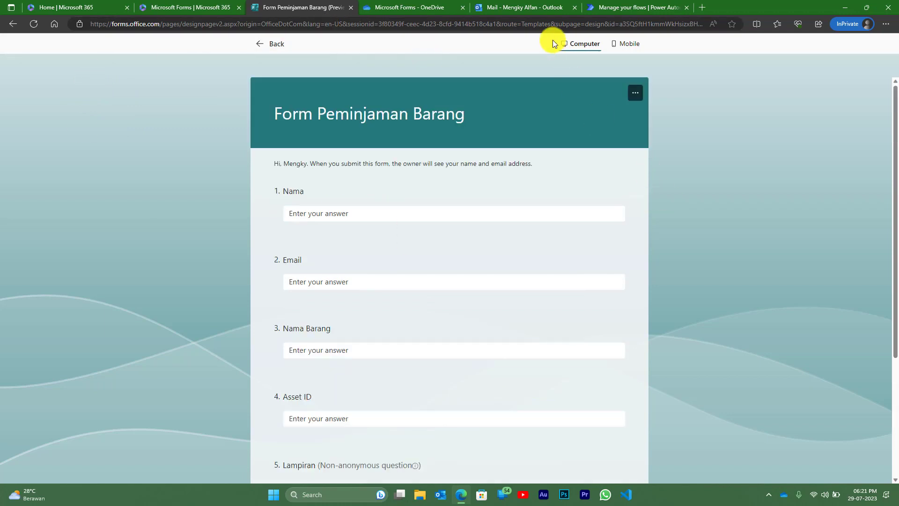
- Create automated cloud flow 'Flow Form Pinjam Barang' with the 'When a new response is submitted' trigger
{"action": "left_click", "coordinate": [647, 7]}
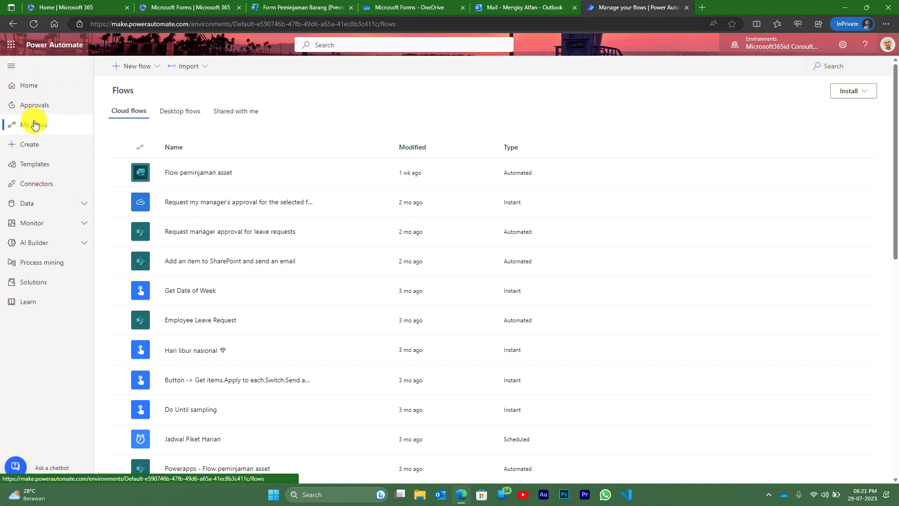
{"action": "left_click", "coordinate": [27, 145]}
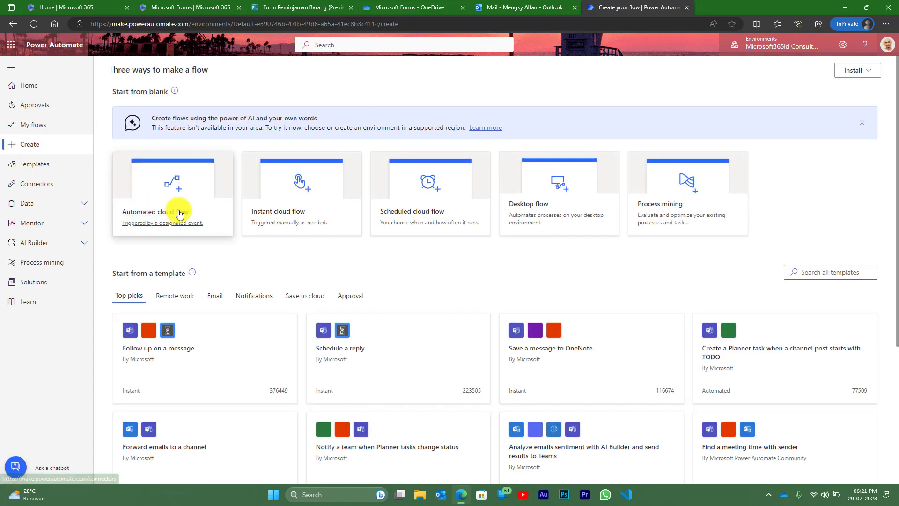
{"action": "left_click", "coordinate": [179, 183]}
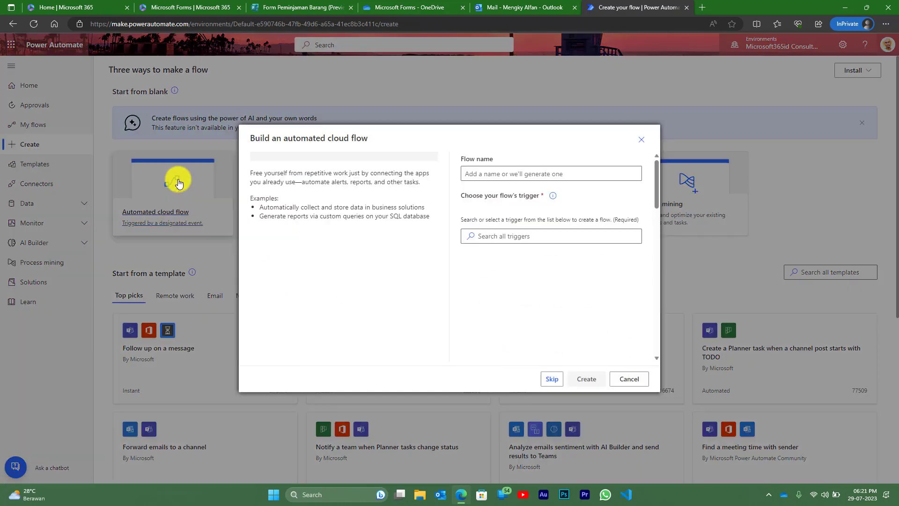
{"action": "left_click", "coordinate": [523, 174]}
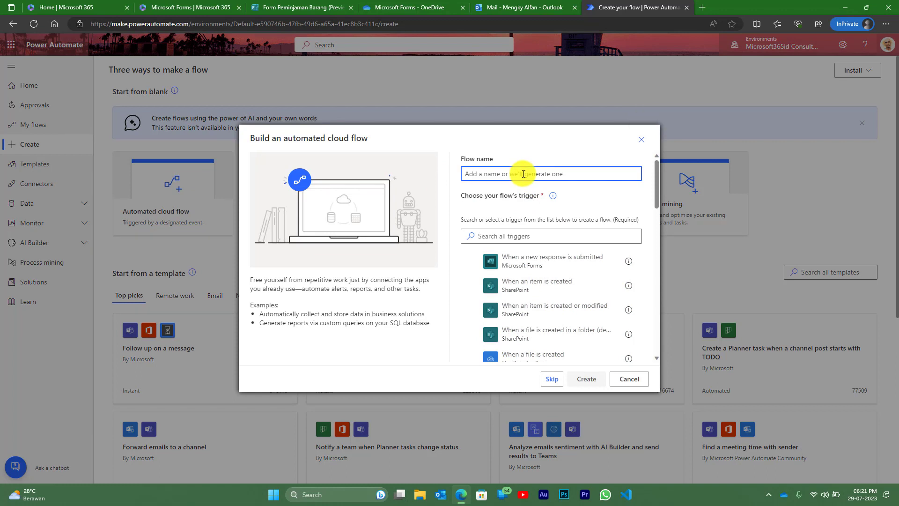
{"action": "type", "text": "Form L"}
{"action": "key", "text": "BackSpace"}
{"action": "key", "text": "BackSpace"}
{"action": "key", "text": "BackSpace"}
{"action": "key", "text": "BackSpace"}
{"action": "type", "text": "Flow"}
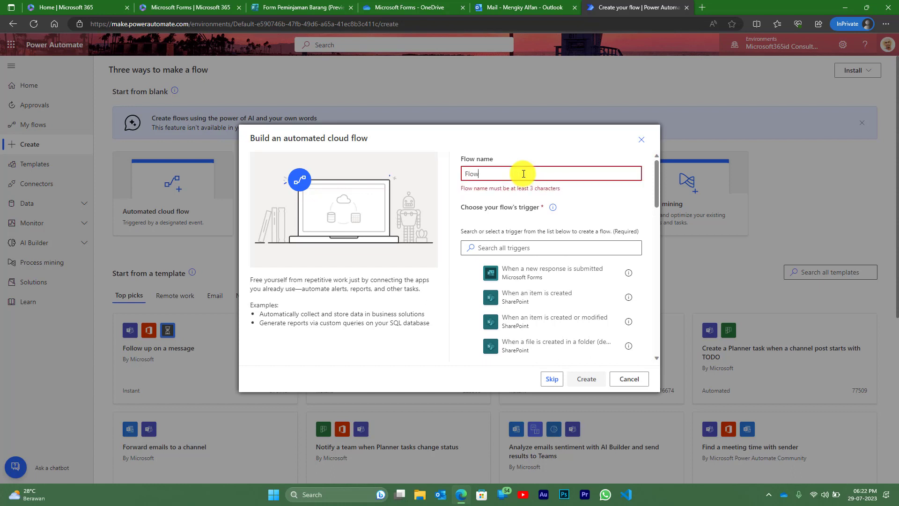
{"action": "type", "text": " Form "}
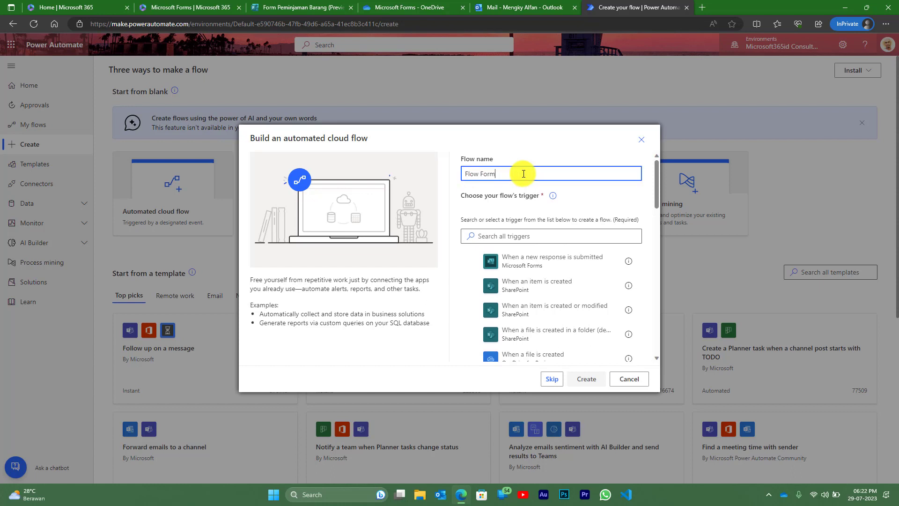
{"action": "type", "text": "Pinjam Barang"}
{"action": "left_click", "coordinate": [518, 259]}
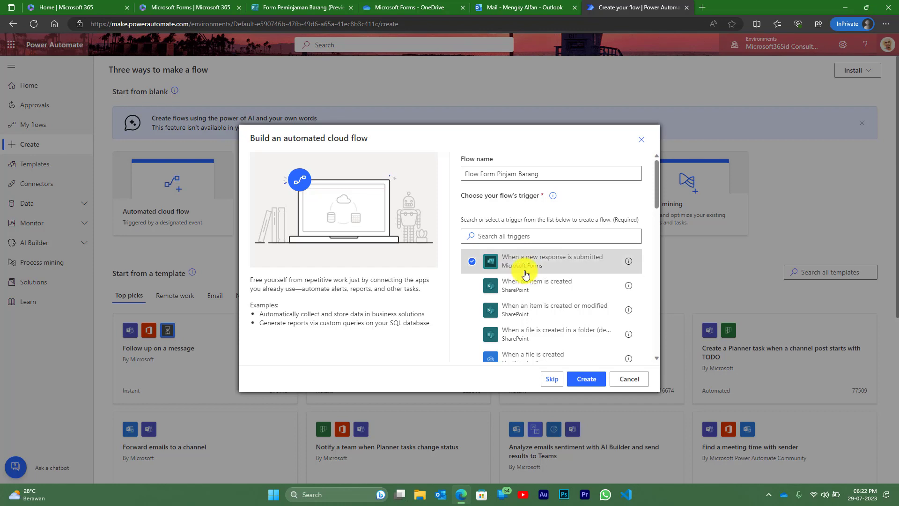
{"action": "left_click", "coordinate": [594, 380]}
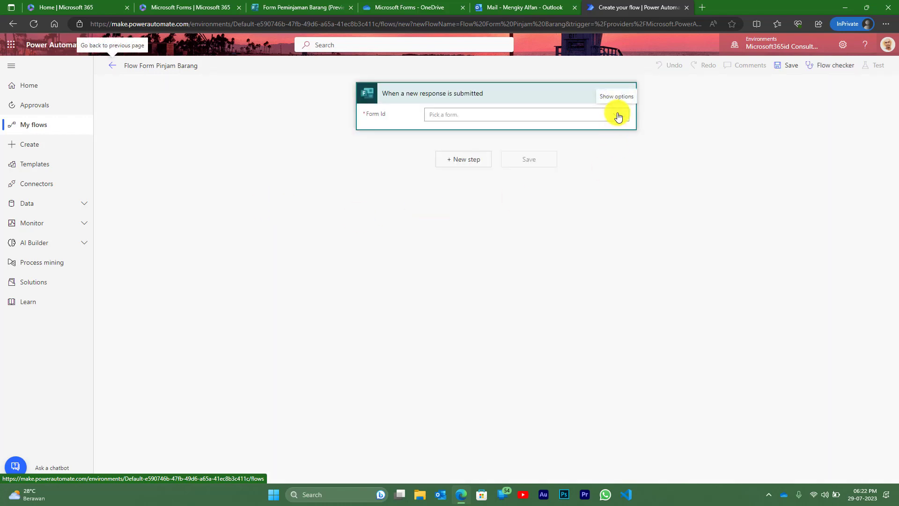
- Set the trigger's Form Id to Form Peminjaman Barang and add a new step
{"action": "left_click", "coordinate": [618, 116]}
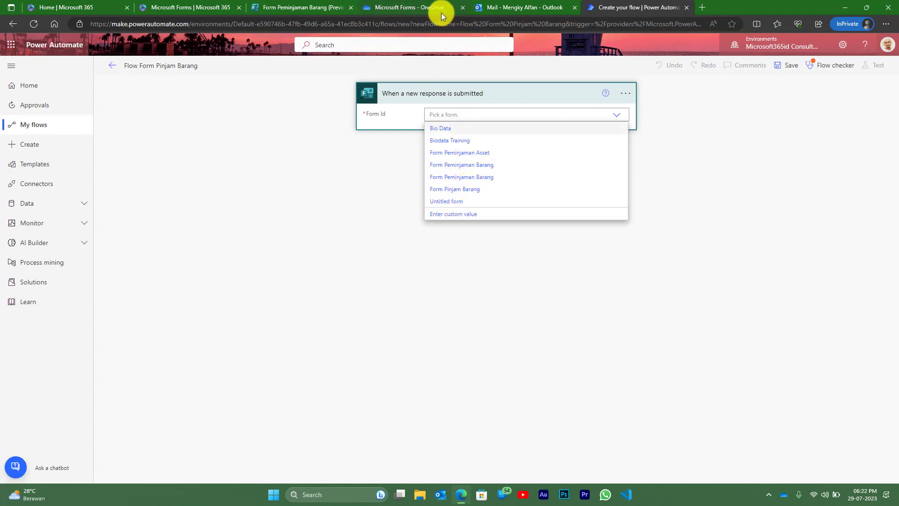
{"action": "mouse_move", "coordinate": [315, 9]}
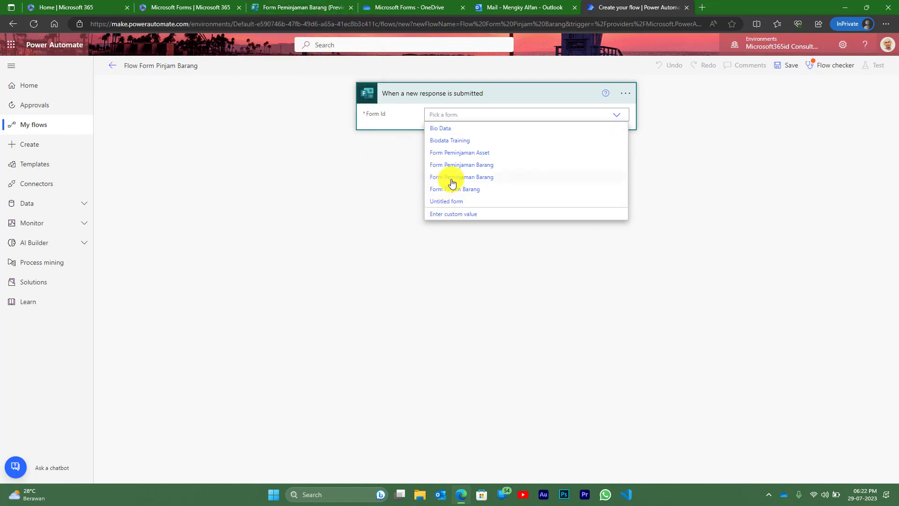
{"action": "left_click", "coordinate": [470, 165]}
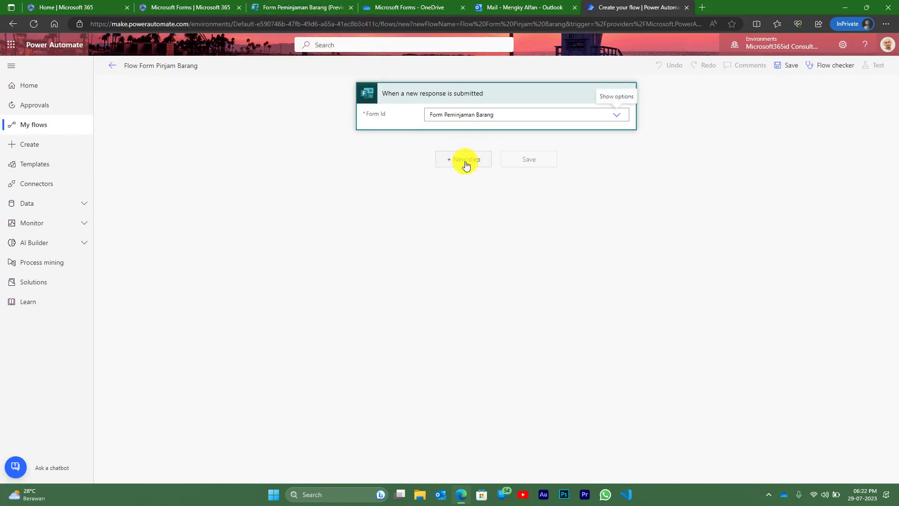
{"action": "left_click", "coordinate": [463, 161]}
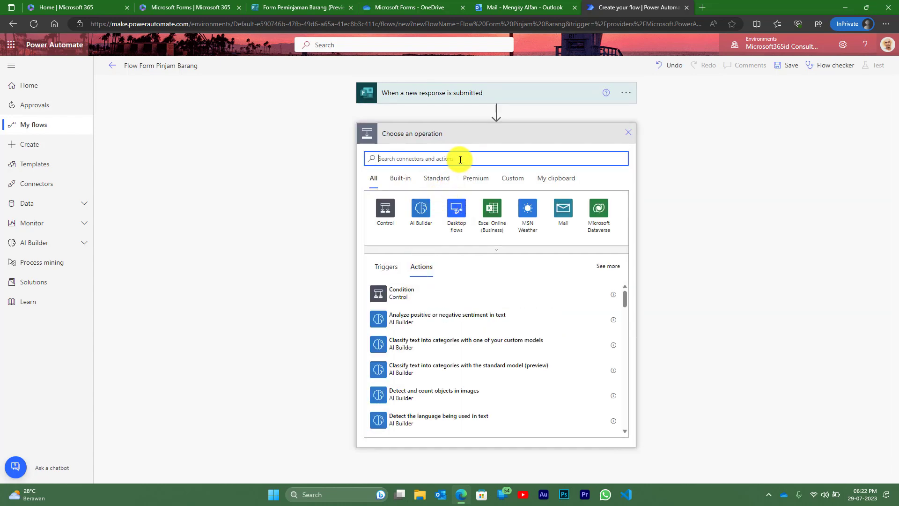
- Add Get response details for Form Peminjaman Barang using the trigger's Response Id, then save
{"action": "type", "text": "form"}
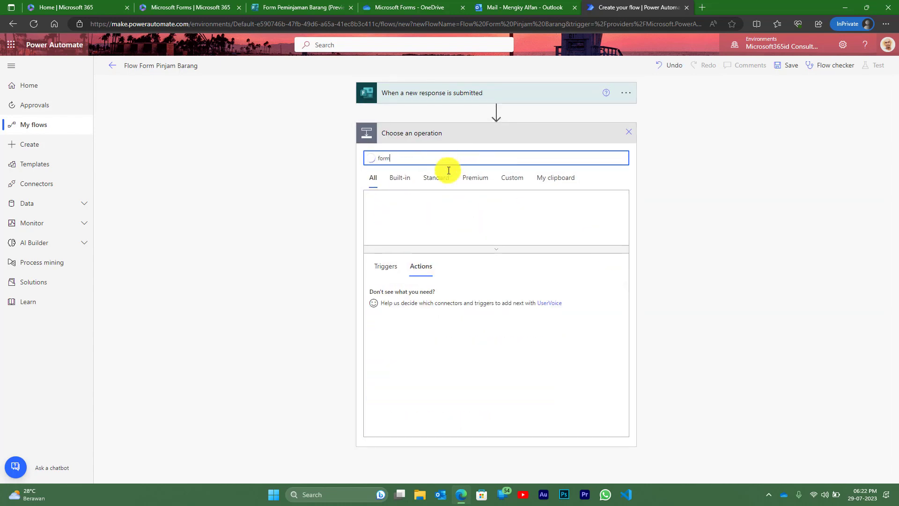
{"action": "left_click", "coordinate": [394, 289]}
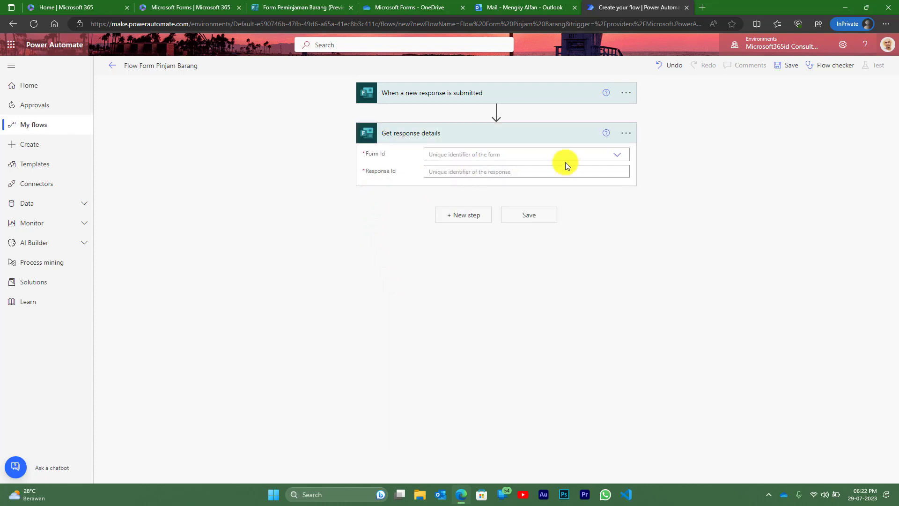
{"action": "left_click", "coordinate": [619, 160]}
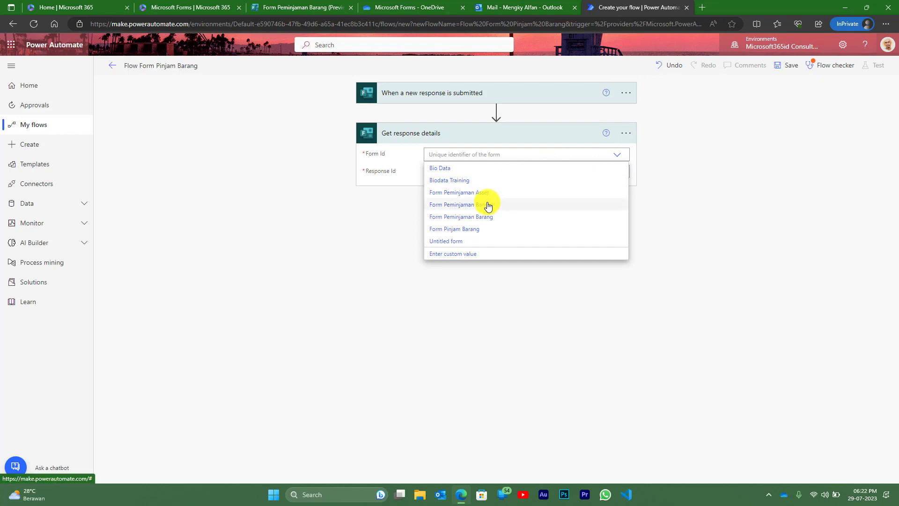
{"action": "left_click", "coordinate": [490, 204]}
{"action": "left_click", "coordinate": [543, 172]}
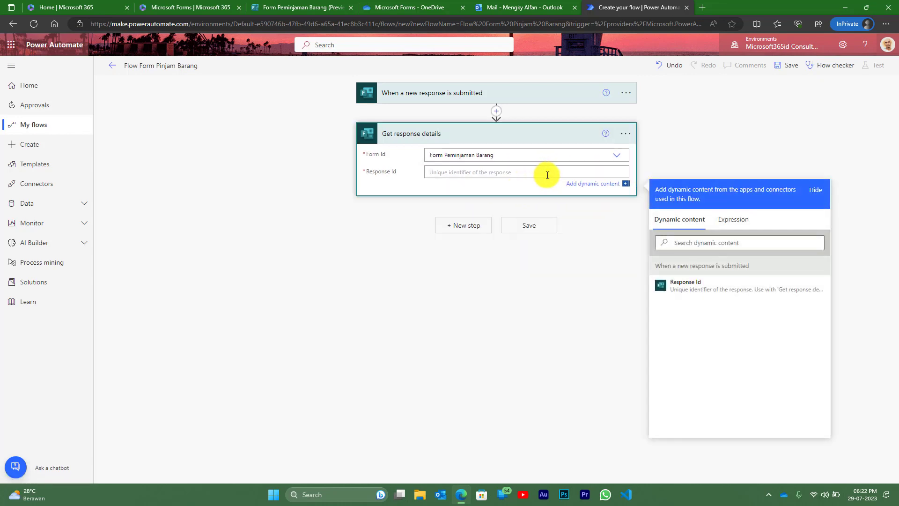
{"action": "left_click", "coordinate": [675, 286]}
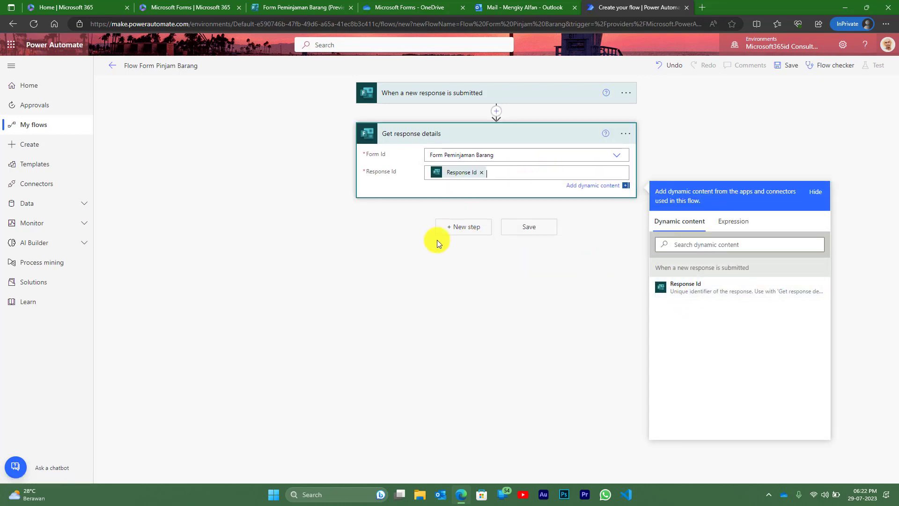
{"action": "left_click", "coordinate": [376, 211]}
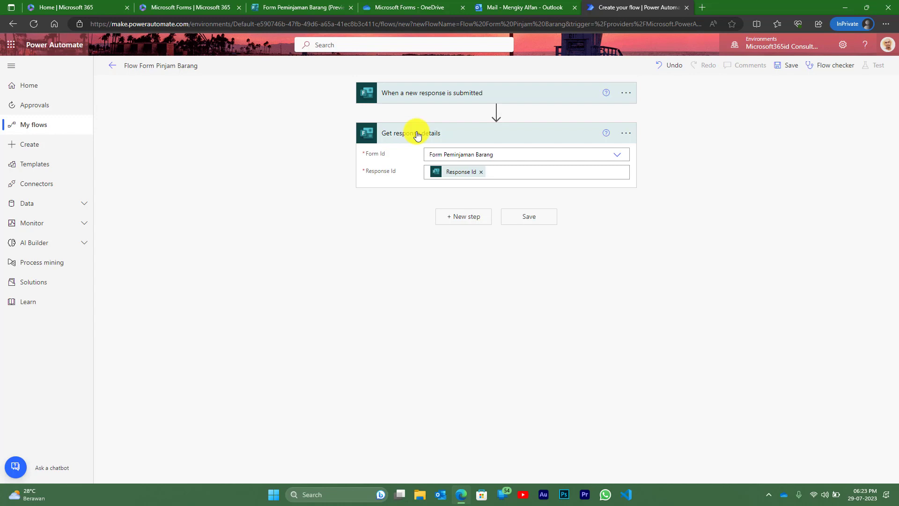
{"action": "left_click", "coordinate": [787, 67]}
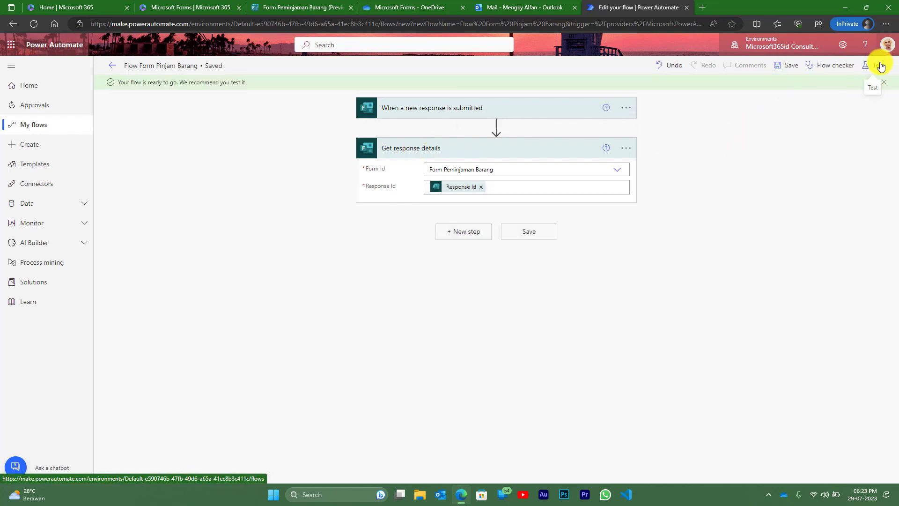
- Start a manual test run of the flow so it waits for a form response
{"action": "left_click", "coordinate": [881, 67]}
{"action": "left_click", "coordinate": [773, 90]}
{"action": "left_click", "coordinate": [772, 467]}
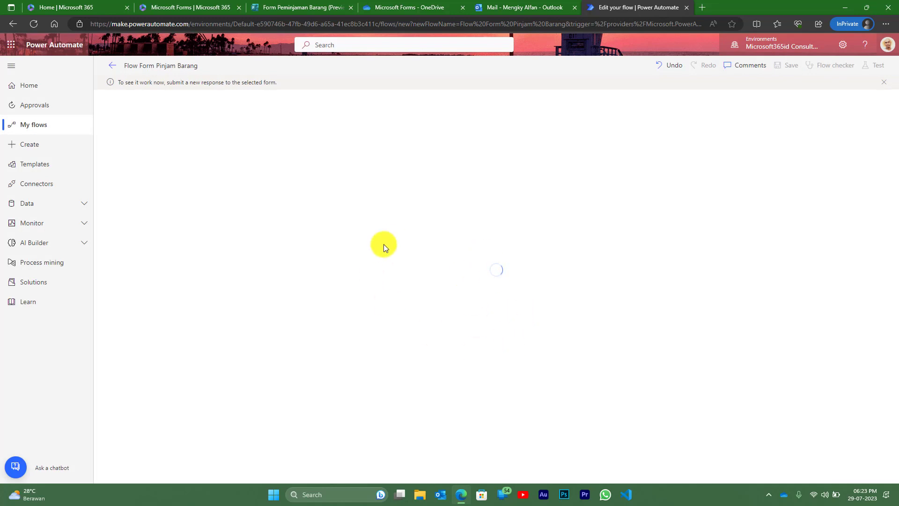
{"action": "left_click", "coordinate": [283, 8]}
- Enter the respondent's name and e-mail, Nama Barang 'Meja' and Asset ID 'ID01'
{"action": "left_click", "coordinate": [350, 149]}
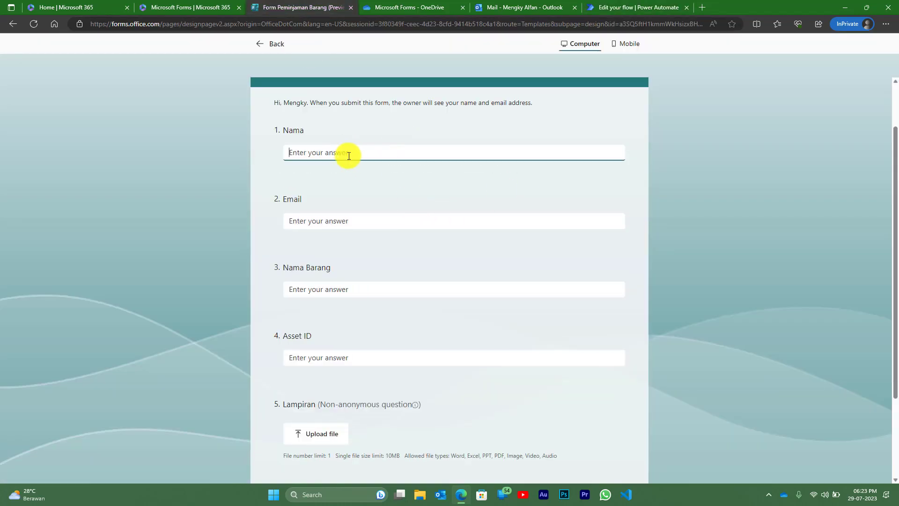
{"action": "key", "text": "Tab"}
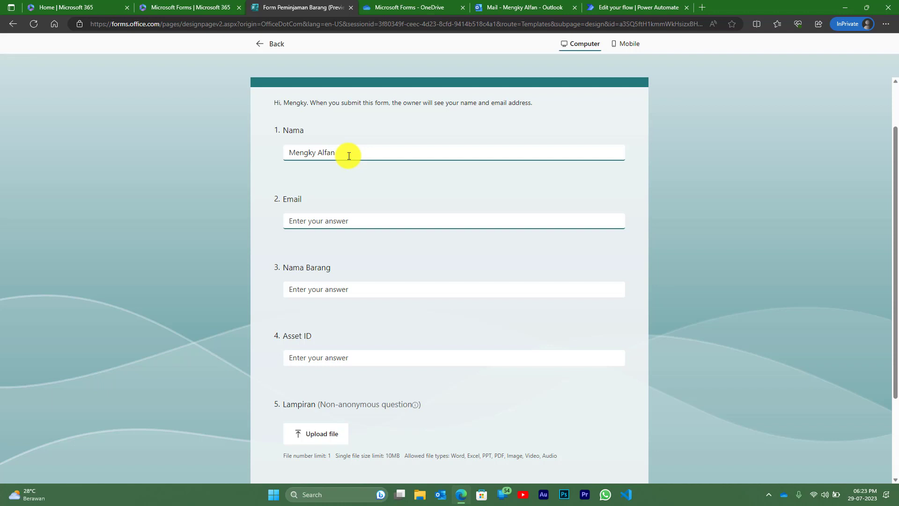
{"action": "key", "text": "Tab"}
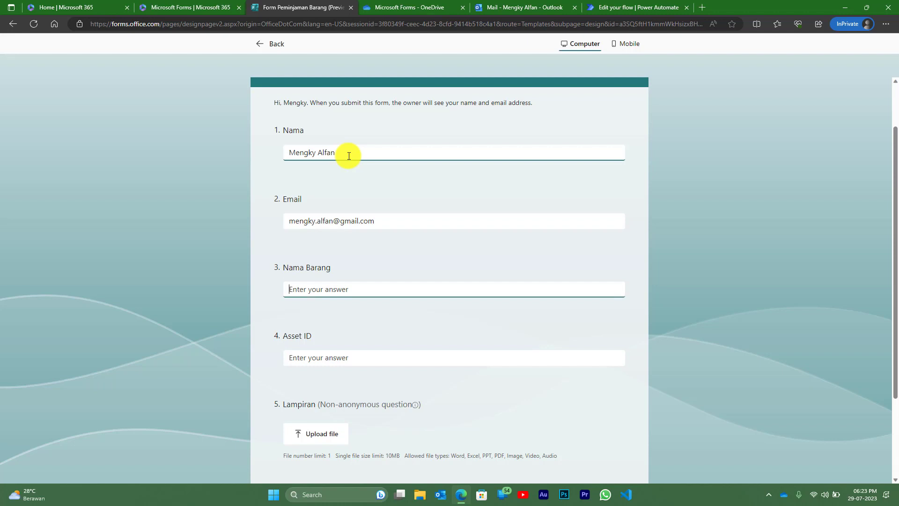
{"action": "type", "text": "Meja"}
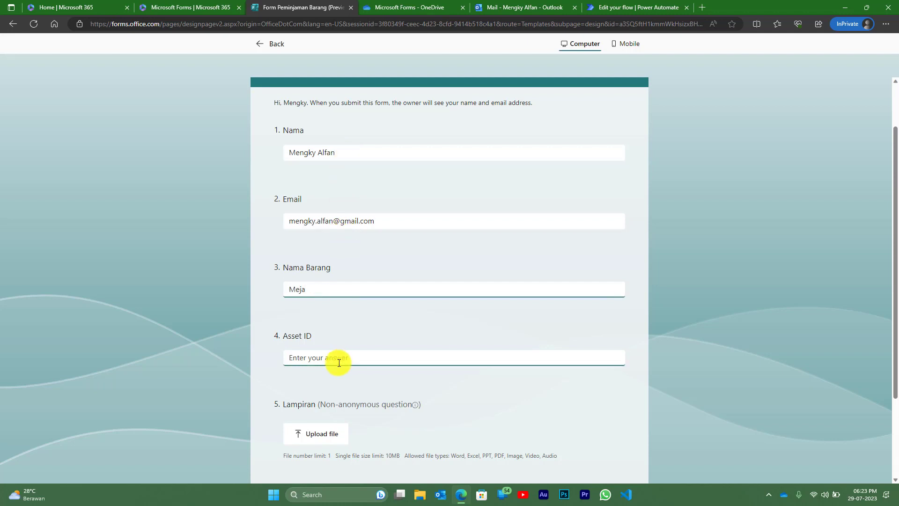
{"action": "left_click", "coordinate": [339, 363]}
{"action": "type", "text": "ID0"}
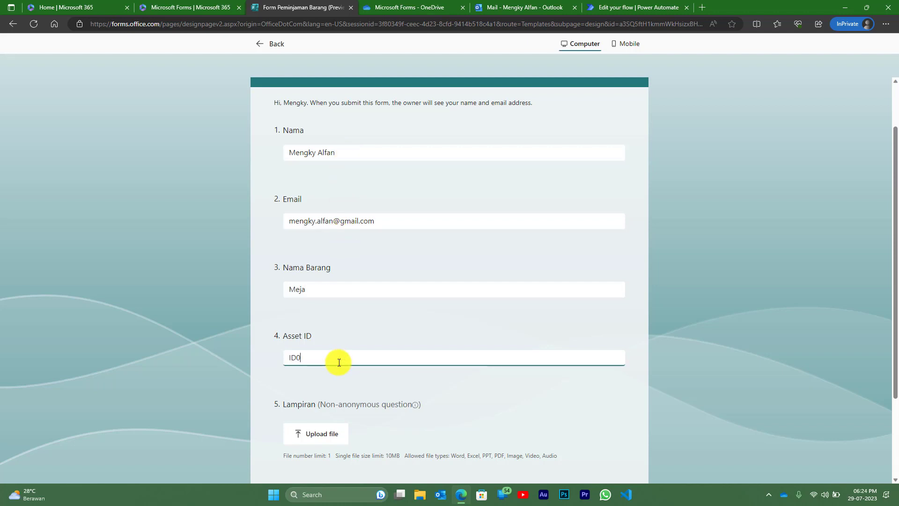
{"action": "type", "text": "1"}
- Attach meja.png under Lampiran and submit the response
{"action": "scroll", "coordinate": [338, 364], "scroll_direction": "down", "scroll_amount": 1}
{"action": "left_click", "coordinate": [326, 375]}
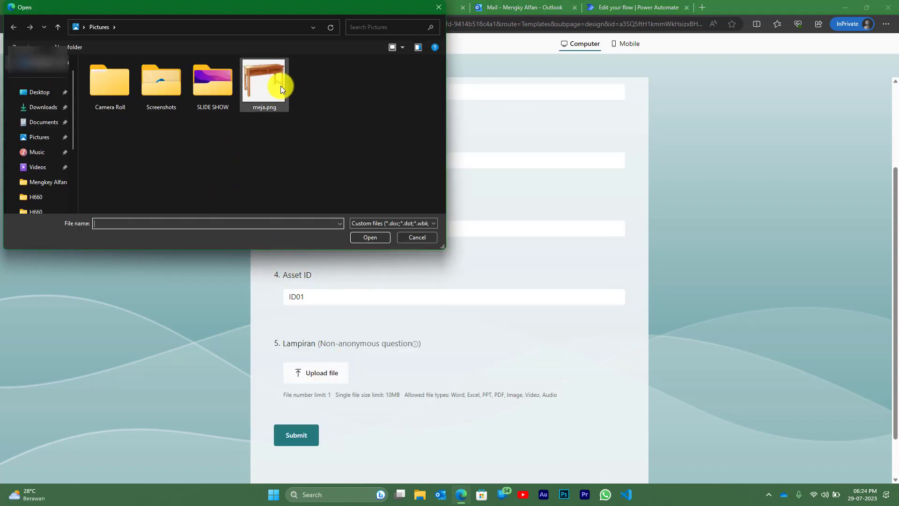
{"action": "left_click", "coordinate": [270, 86]}
{"action": "left_click", "coordinate": [370, 237]}
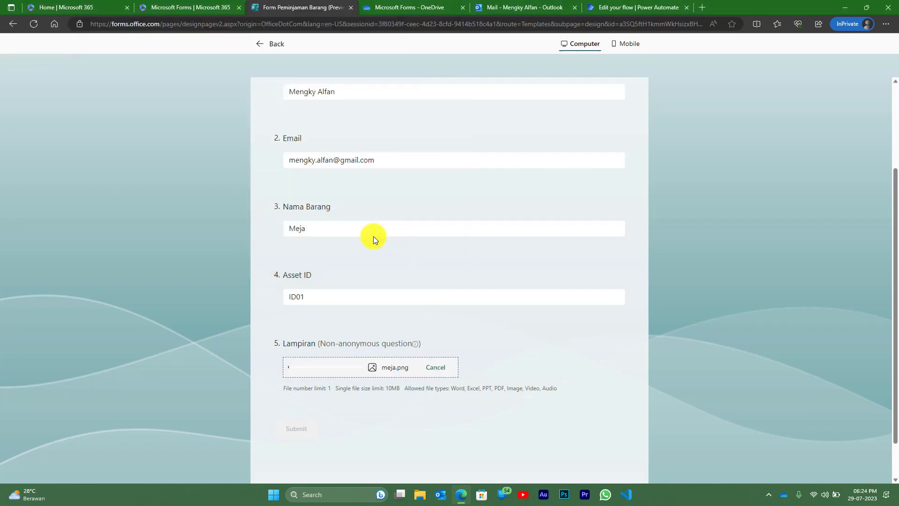
{"action": "scroll", "coordinate": [352, 309], "scroll_direction": "down", "scroll_amount": 1}
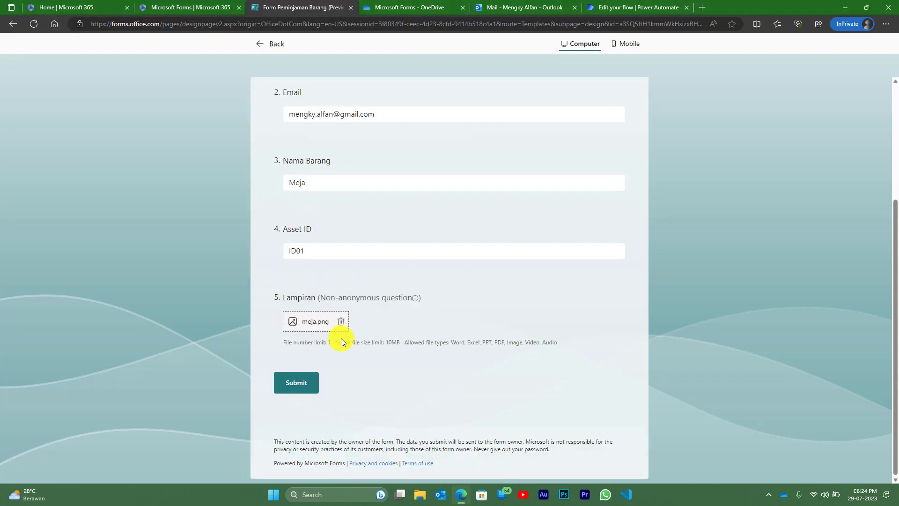
{"action": "left_click", "coordinate": [301, 385]}
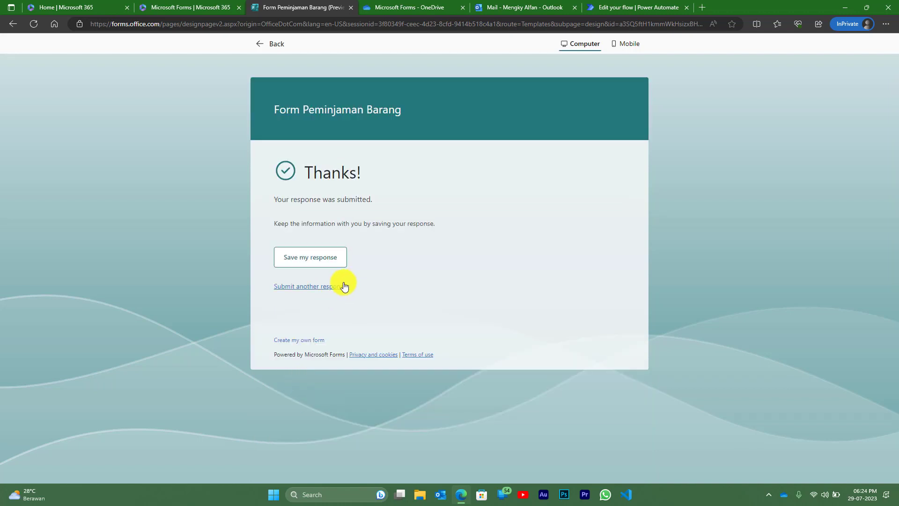
{"action": "left_click", "coordinate": [641, 8]}
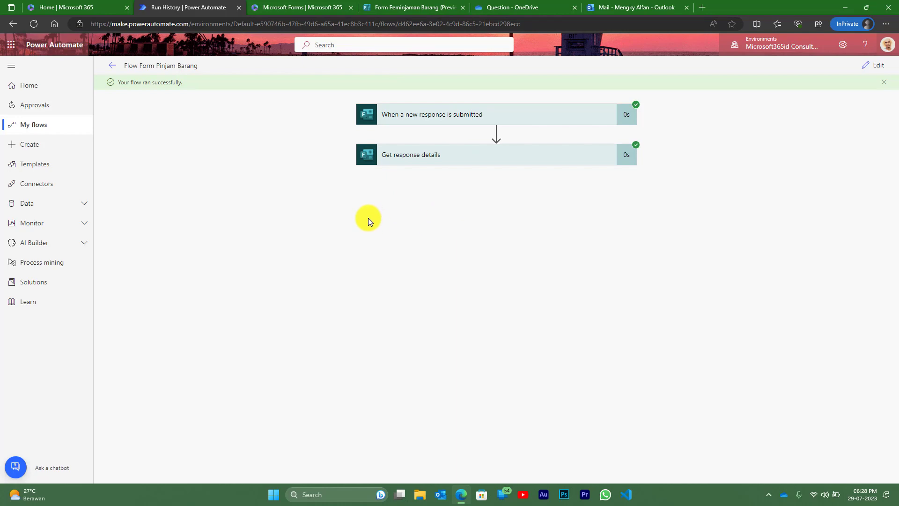
- Expand the run's Get response details outputs and compare the Lampiran label with the form question
{"action": "left_click", "coordinate": [423, 160]}
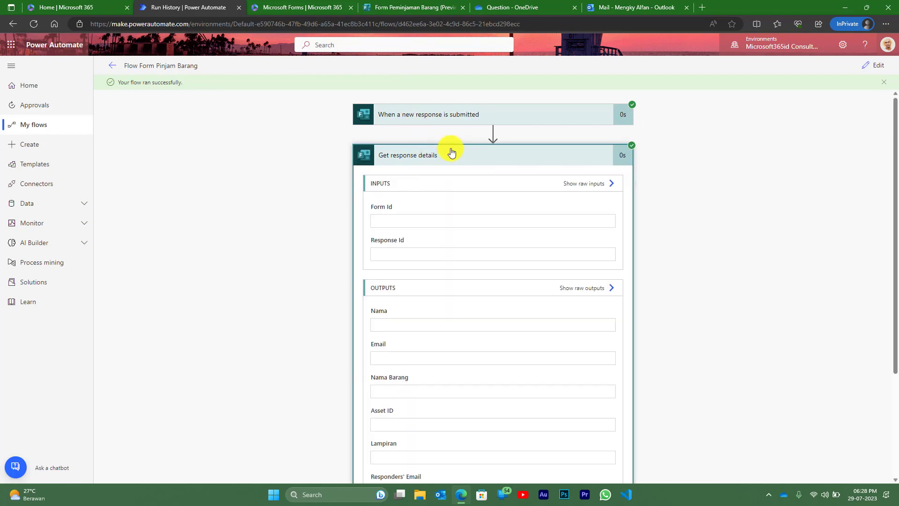
{"action": "scroll", "coordinate": [459, 150], "scroll_direction": "down", "scroll_amount": 4}
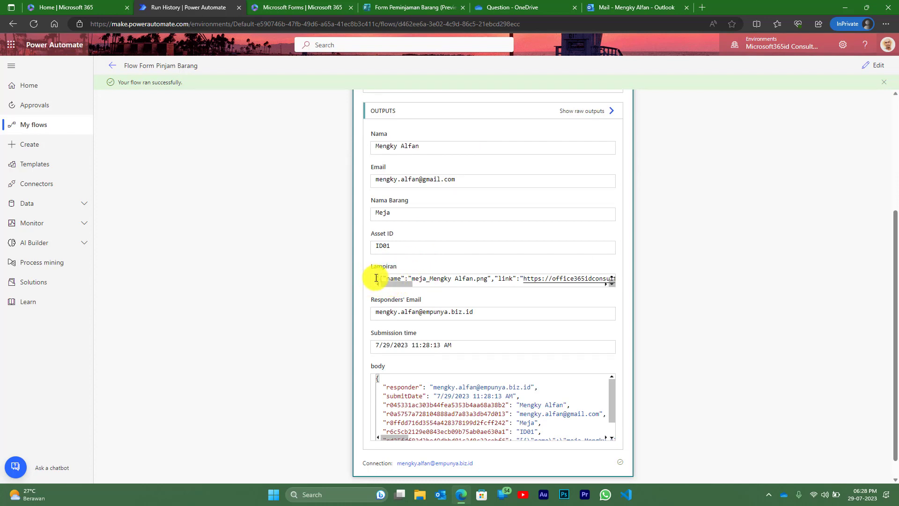
{"action": "left_click_drag", "start_coordinate": [370, 268], "coordinate": [398, 270]}
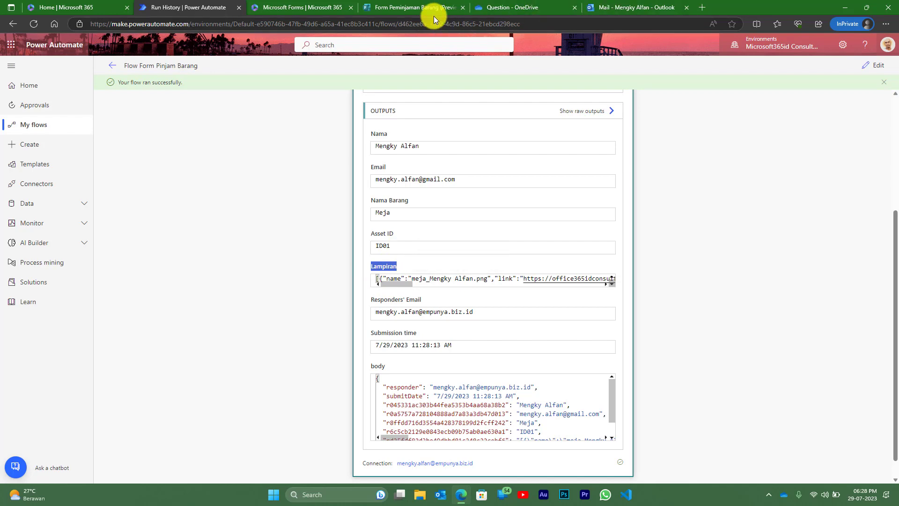
{"action": "left_click", "coordinate": [424, 9]}
{"action": "left_click", "coordinate": [311, 287]}
{"action": "scroll", "coordinate": [352, 261], "scroll_direction": "down", "scroll_amount": 4}
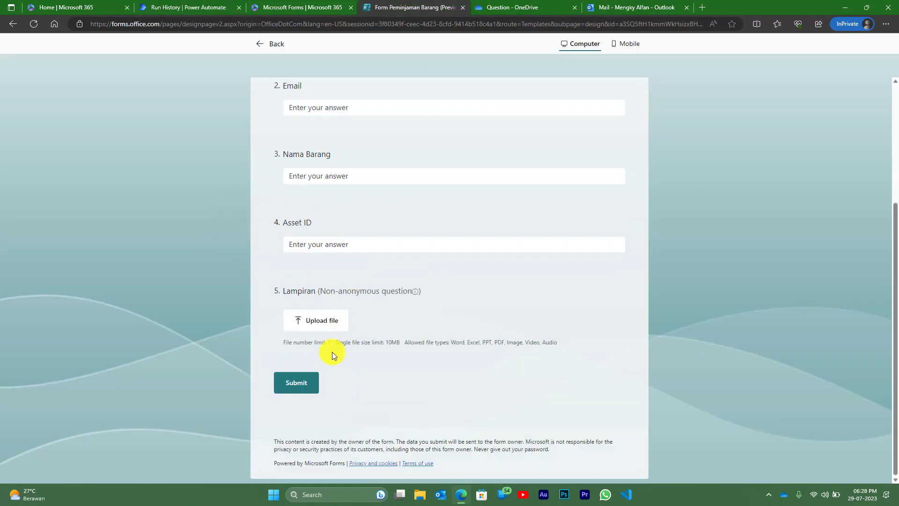
{"action": "left_click_drag", "start_coordinate": [283, 291], "coordinate": [320, 290]}
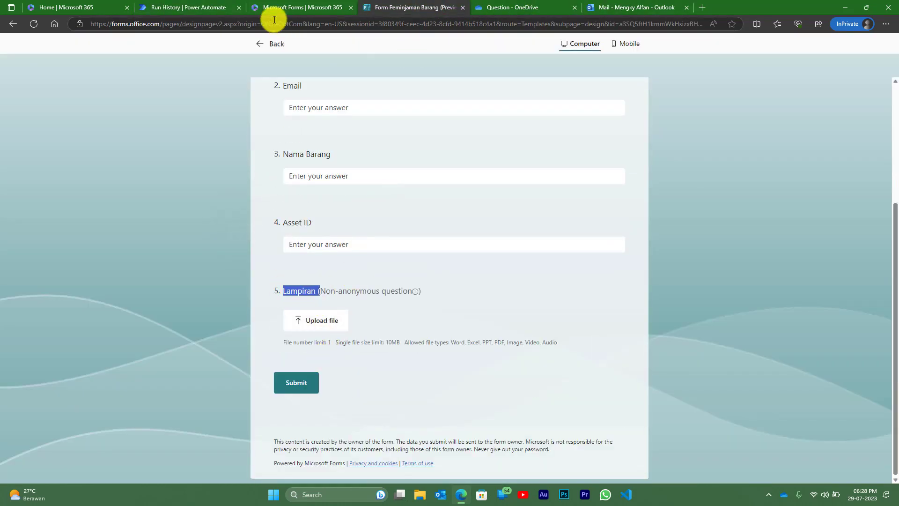
{"action": "left_click", "coordinate": [192, 7]}
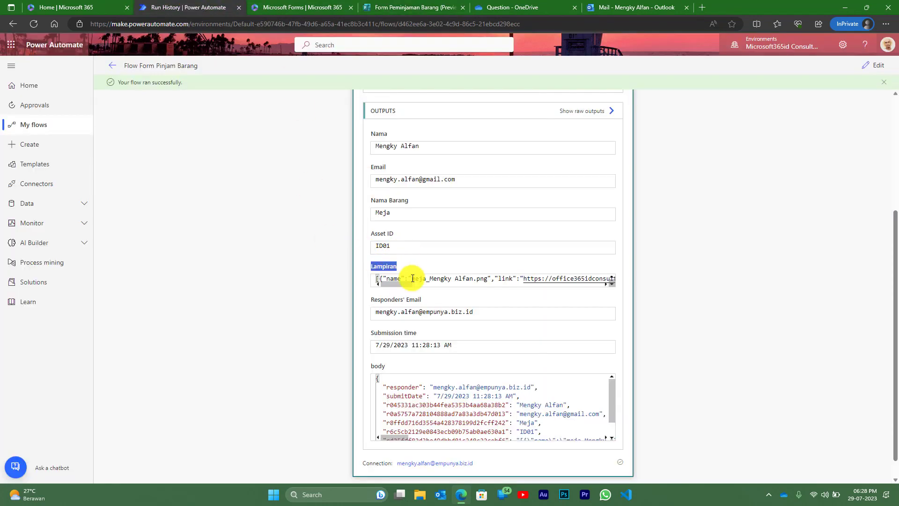
- Select the entire Lampiran output value for copying
{"action": "left_click", "coordinate": [430, 278]}
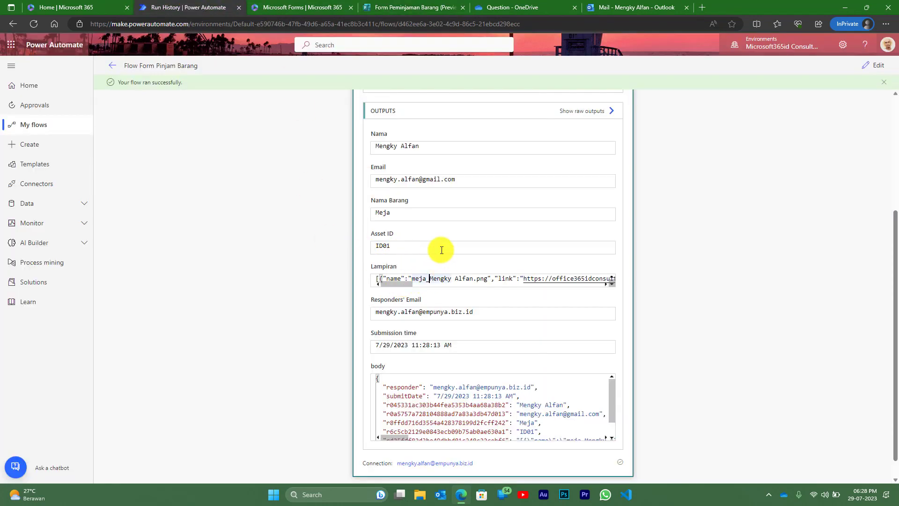
{"action": "key", "text": "ctrl+a"}
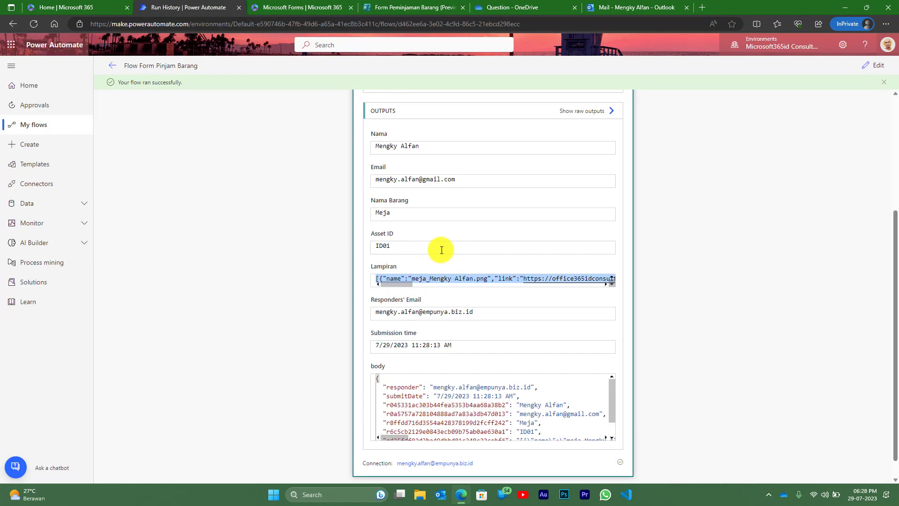
{"action": "right_click", "coordinate": [440, 277]}
{"action": "left_click", "coordinate": [429, 278]}
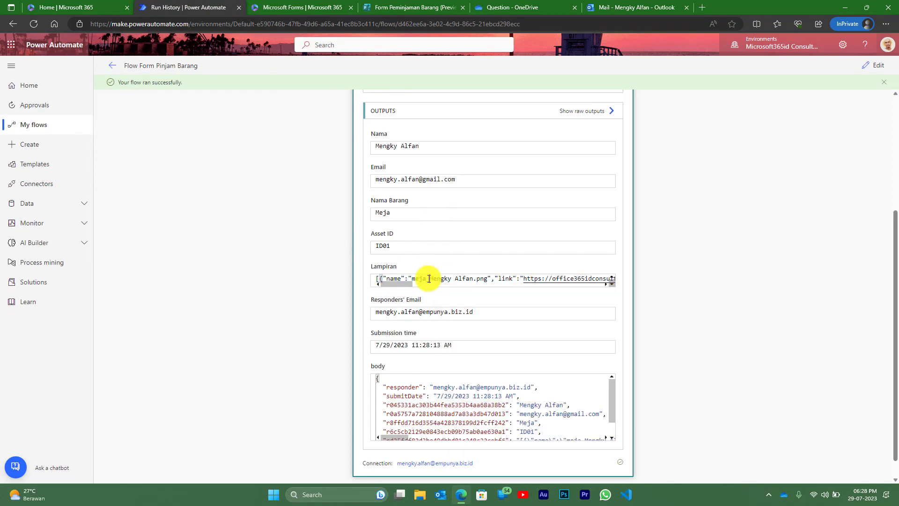
{"action": "key", "text": "ctrl+a"}
{"action": "right_click", "coordinate": [429, 279]}
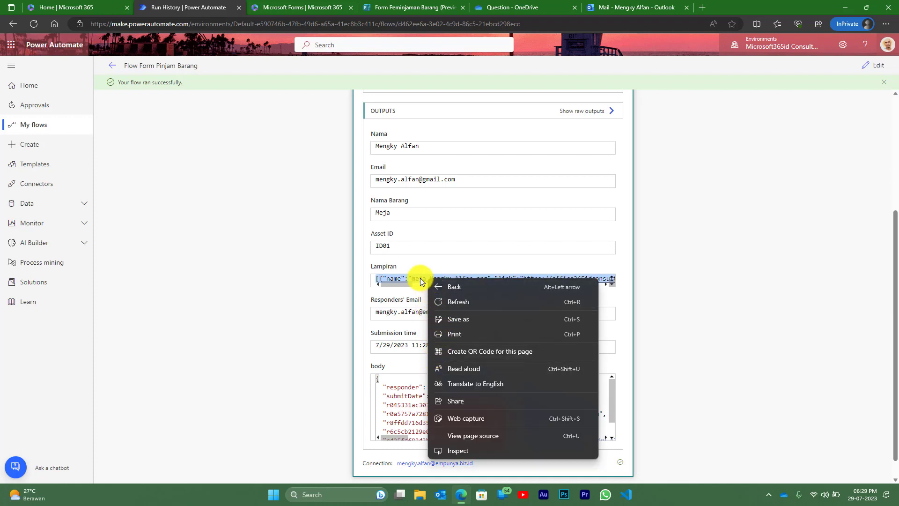
{"action": "left_click", "coordinate": [420, 277]}
{"action": "scroll", "coordinate": [438, 281], "scroll_direction": "right", "scroll_amount": 5}
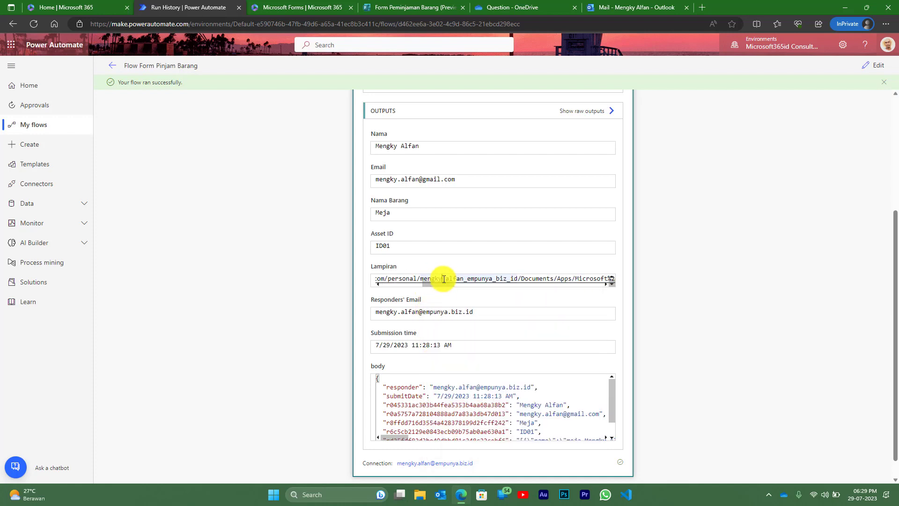
{"action": "key", "text": "ctrl+a"}
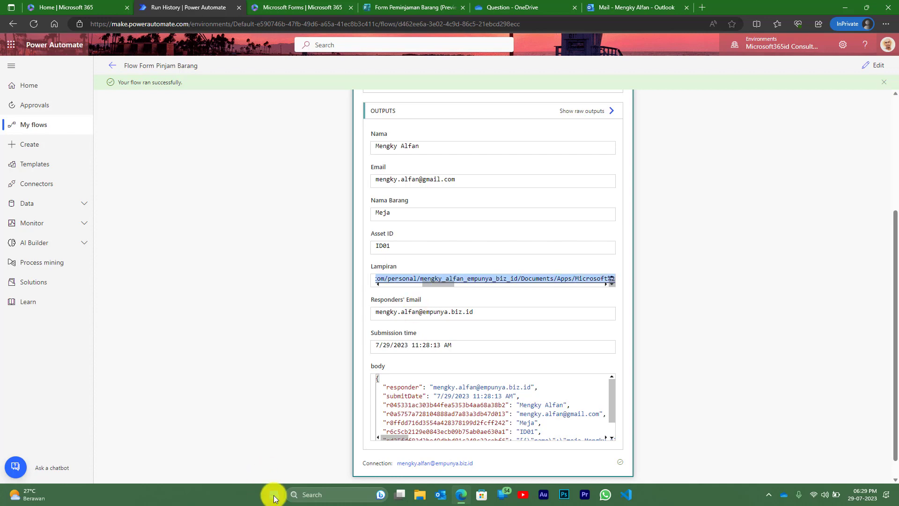
- Paste the Lampiran JSON into Notepad, copy it all, and reopen the flow for editing
{"action": "left_click", "coordinate": [273, 494]}
{"action": "type", "text": "note"}
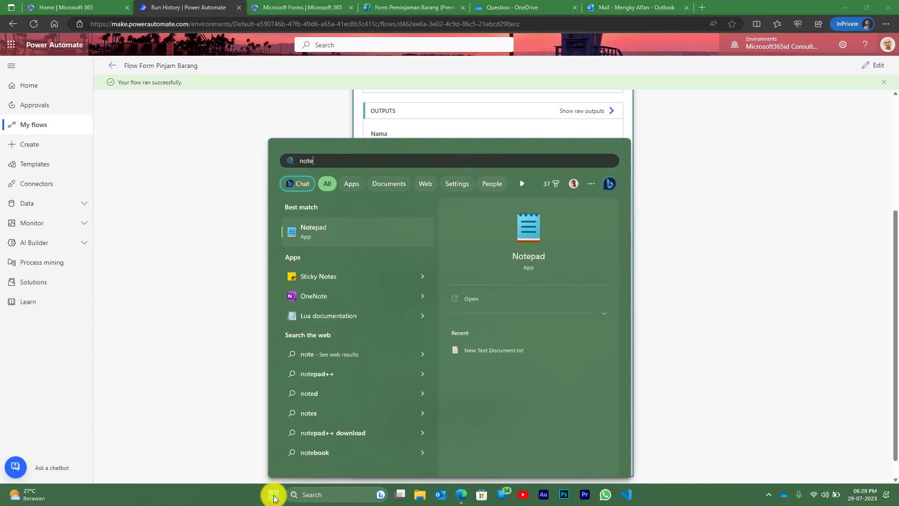
{"action": "key", "text": "Return"}
{"action": "key", "text": "ctrl+v"}
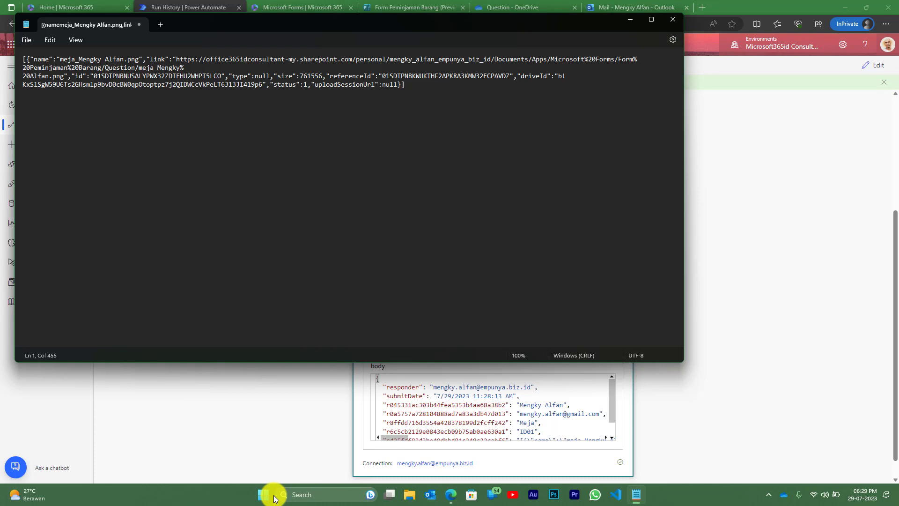
{"action": "key", "text": "ctrl+a"}
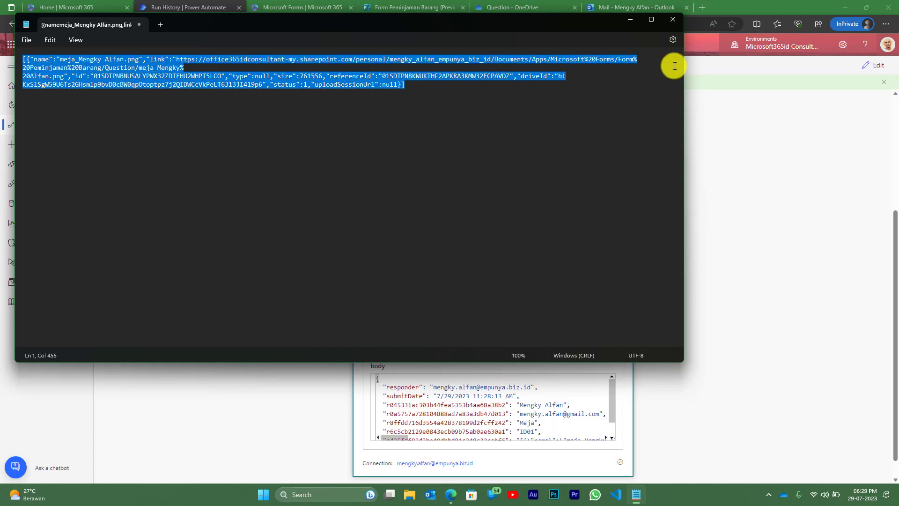
{"action": "left_click", "coordinate": [630, 19]}
{"action": "left_click", "coordinate": [878, 68]}
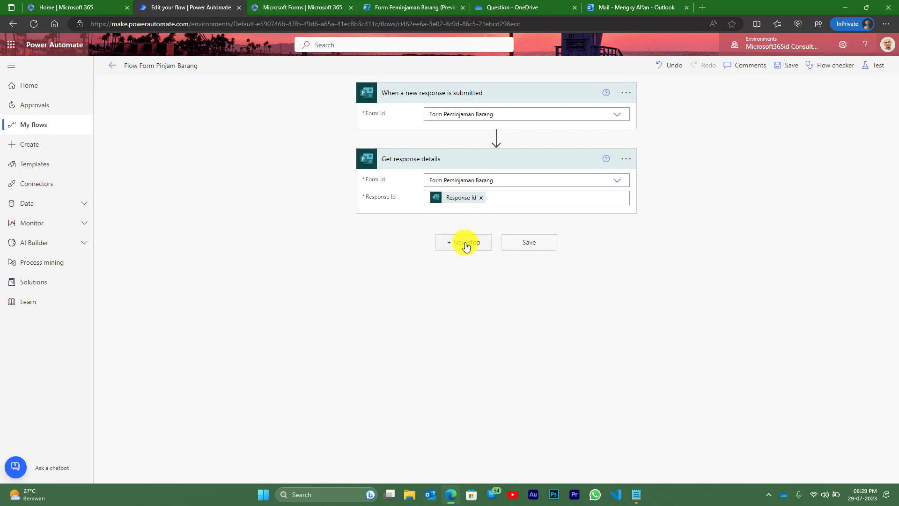
- Add a Parse JSON step with Content set to Lampiran and open Generate from sample
{"action": "left_click", "coordinate": [465, 244]}
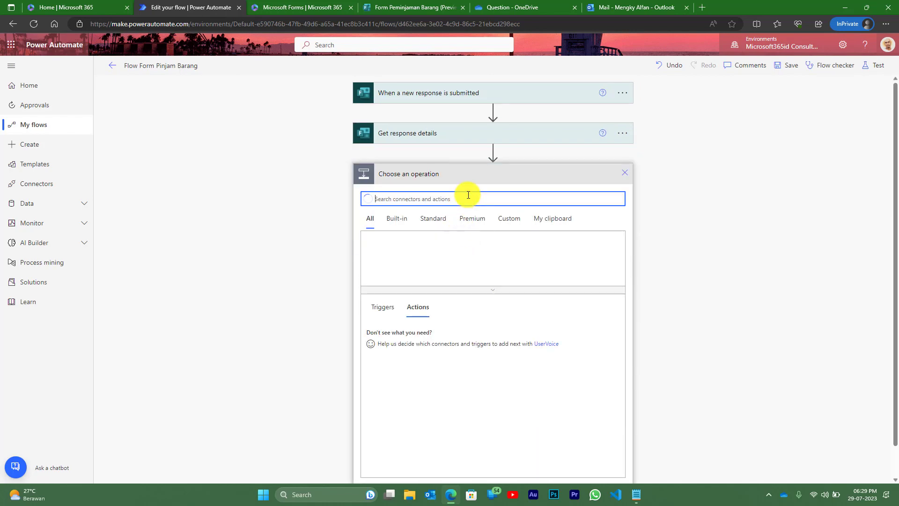
{"action": "type", "text": "json"}
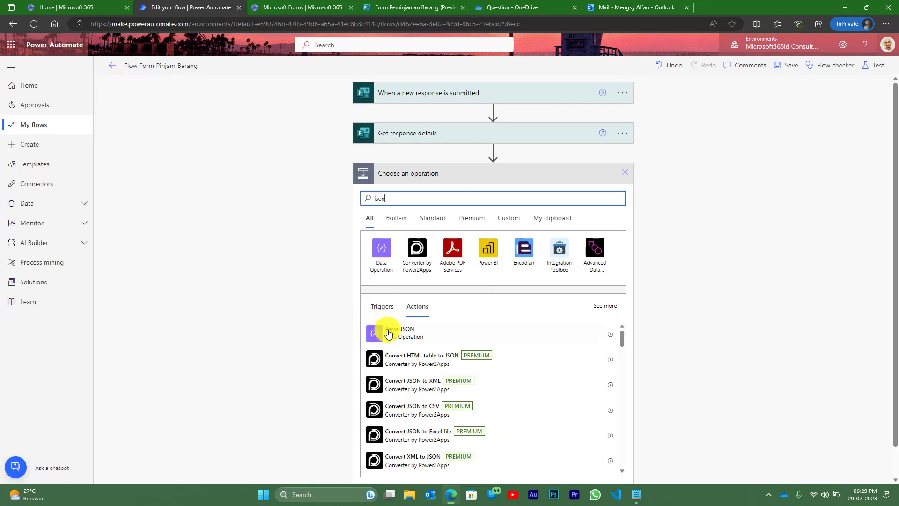
{"action": "left_click", "coordinate": [393, 335]}
{"action": "left_click", "coordinate": [510, 193]}
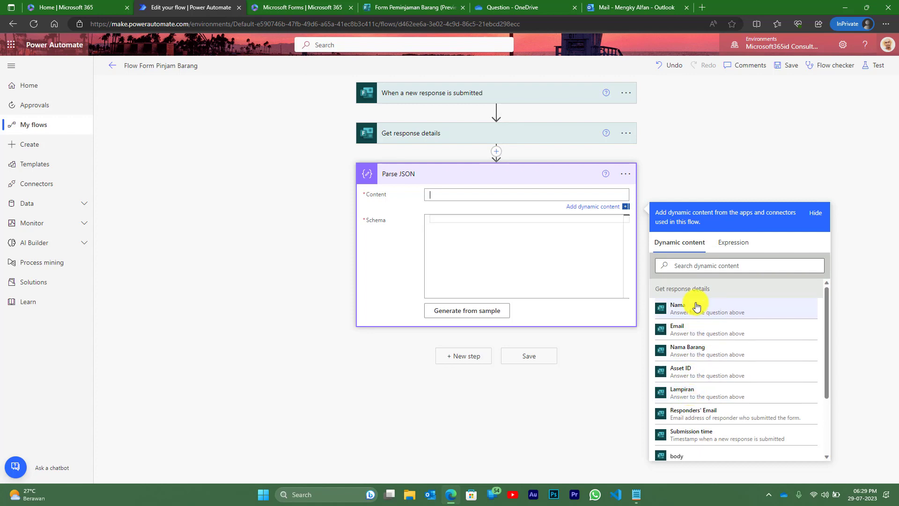
{"action": "left_click", "coordinate": [688, 389]}
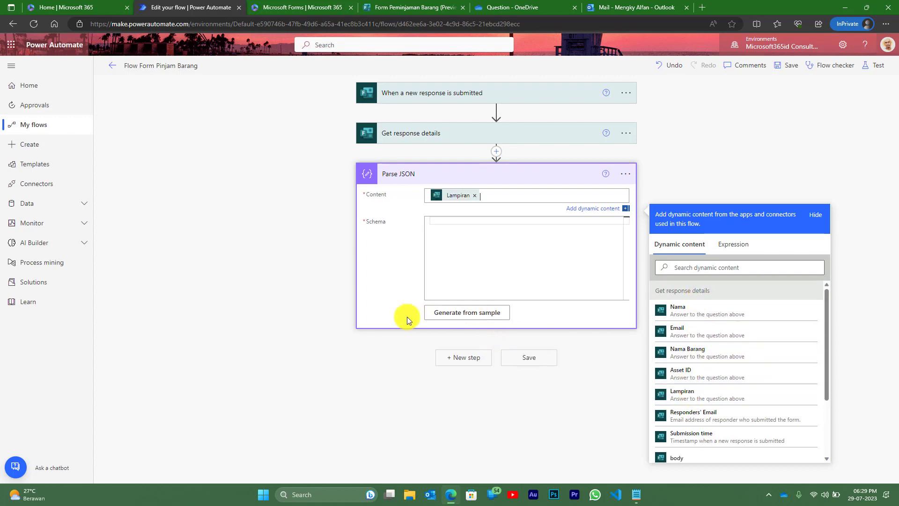
{"action": "left_click", "coordinate": [472, 316]}
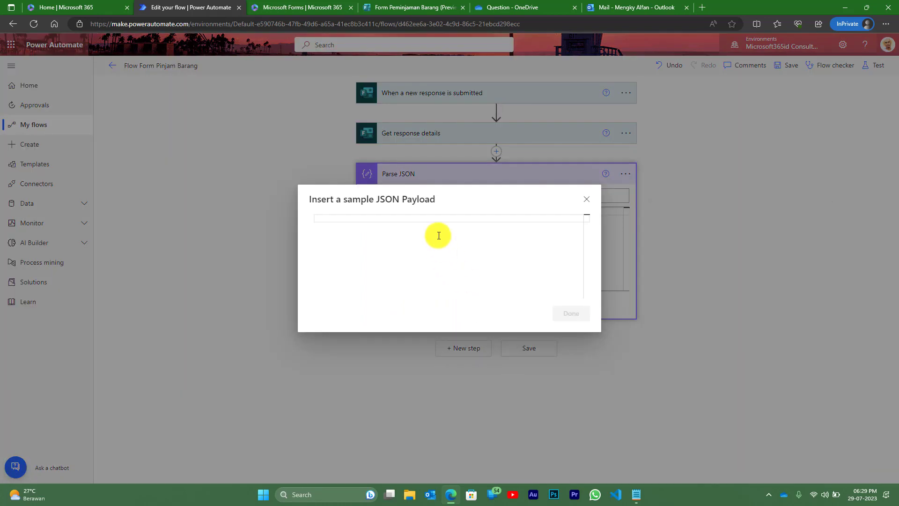
- Paste the Lampiran sample to generate a schema with name, link, id, type, size and referenceId, then collapse Parse JSON
{"action": "key", "text": "ctrl+v"}
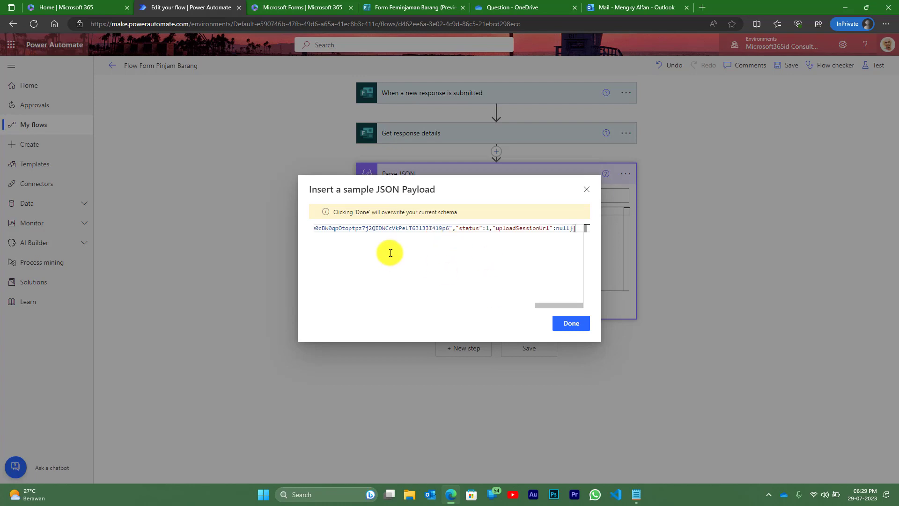
{"action": "left_click", "coordinate": [572, 324]}
{"action": "left_click", "coordinate": [568, 260]}
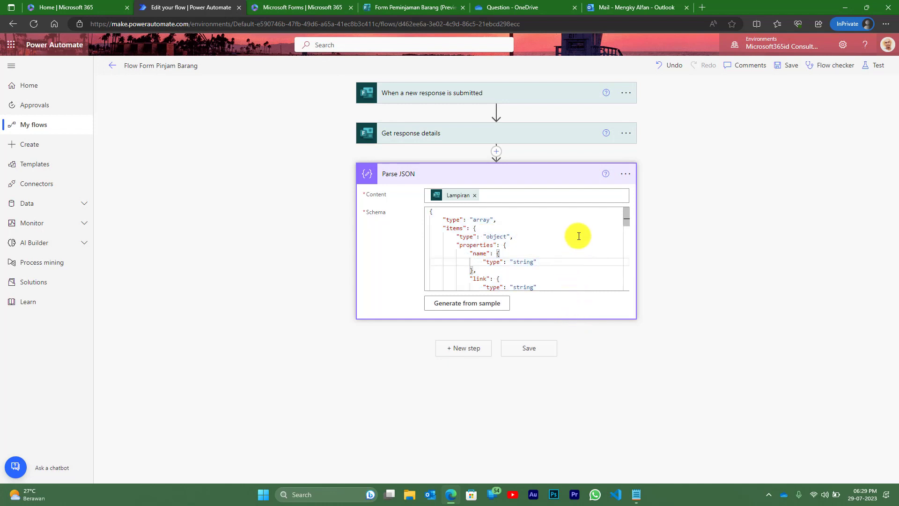
{"action": "scroll", "coordinate": [546, 237], "scroll_direction": "down", "scroll_amount": 5}
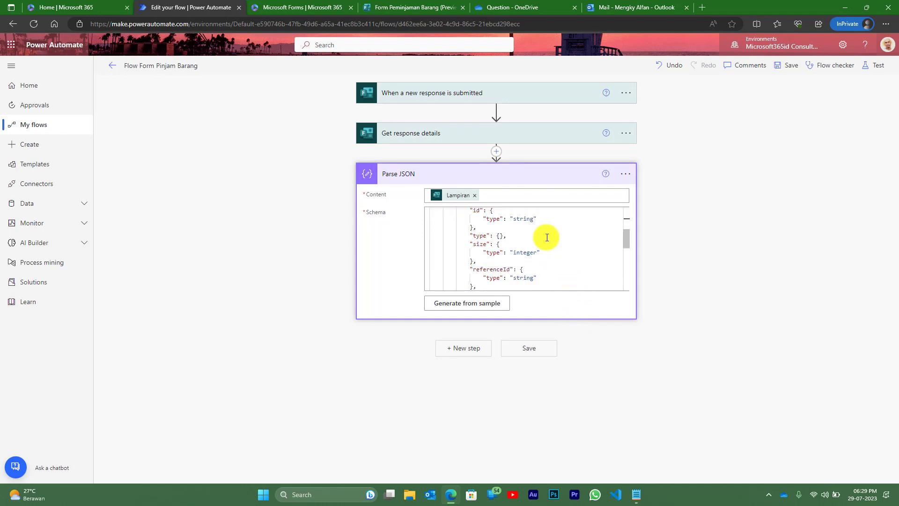
{"action": "scroll", "coordinate": [546, 238], "scroll_direction": "down", "scroll_amount": 10}
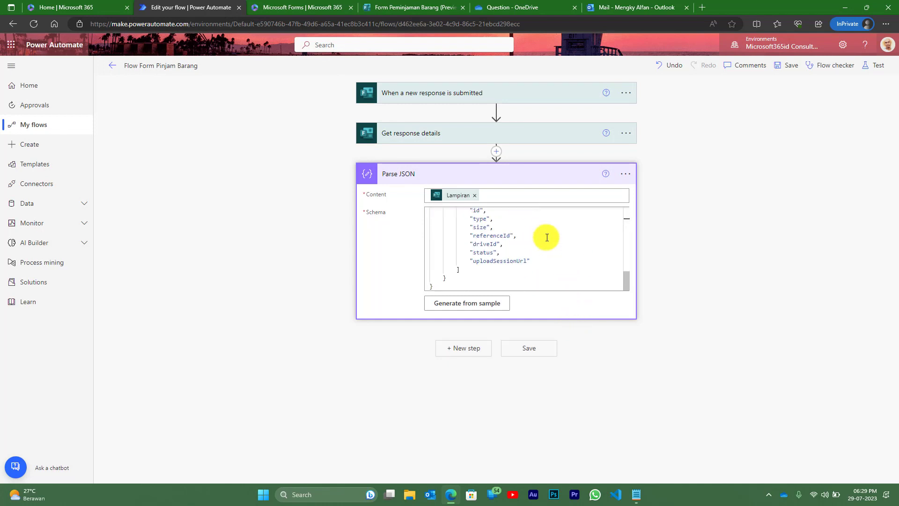
{"action": "scroll", "coordinate": [544, 240], "scroll_direction": "up", "scroll_amount": 1}
{"action": "scroll", "coordinate": [538, 241], "scroll_direction": "up", "scroll_amount": 1}
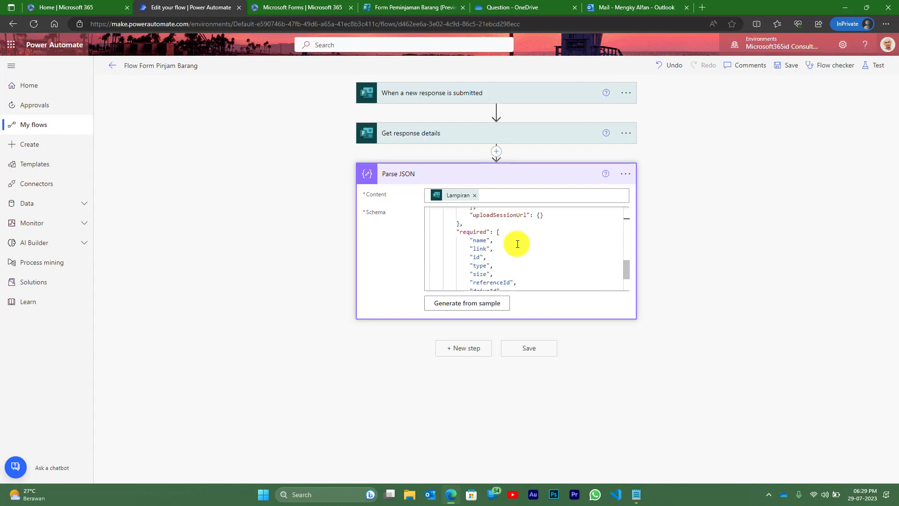
{"action": "left_click", "coordinate": [431, 177]}
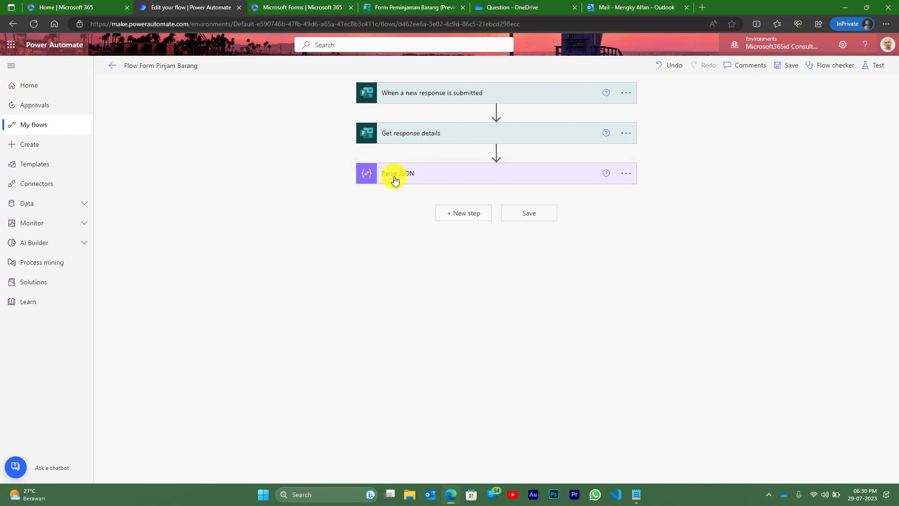
- Add an Office 365 Outlook 'Send an email (V2)' action after Parse JSON
{"action": "left_click", "coordinate": [468, 216]}
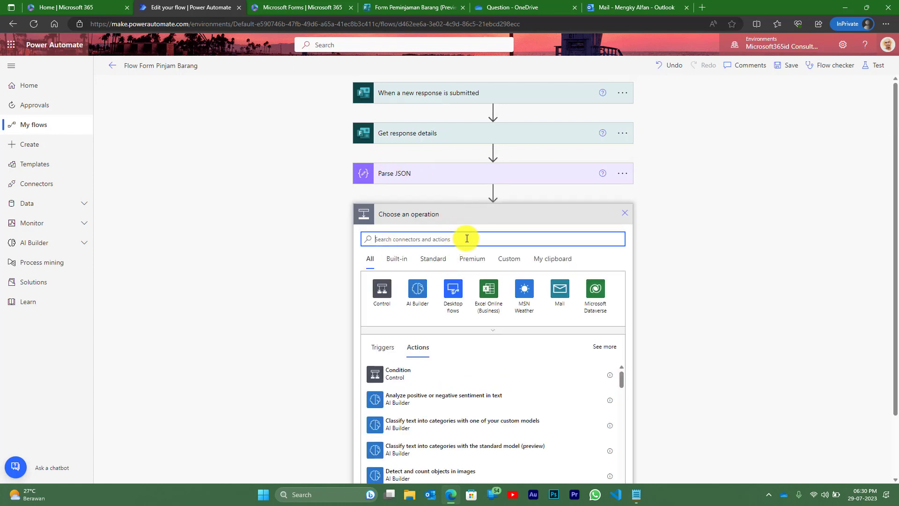
{"action": "type", "text": "out"}
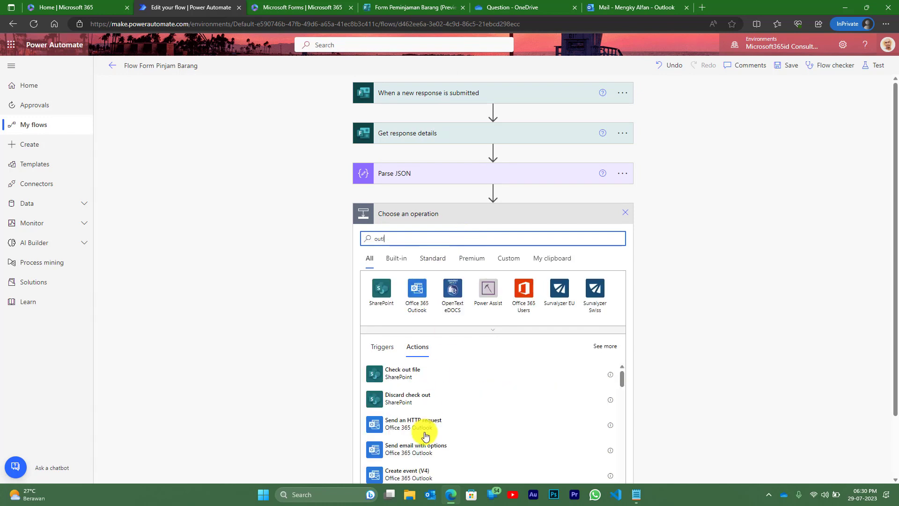
{"action": "left_click", "coordinate": [417, 295]}
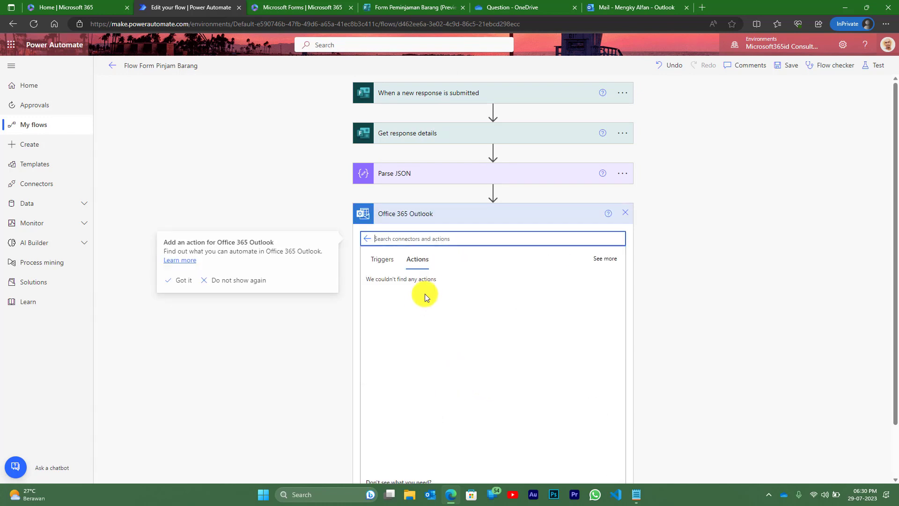
{"action": "scroll", "coordinate": [448, 262], "scroll_direction": "down", "scroll_amount": 2}
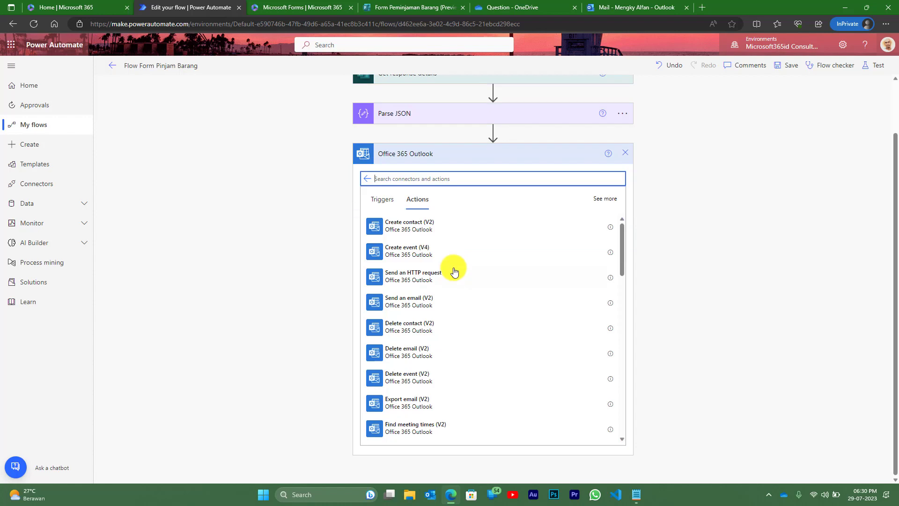
{"action": "left_click", "coordinate": [411, 303]}
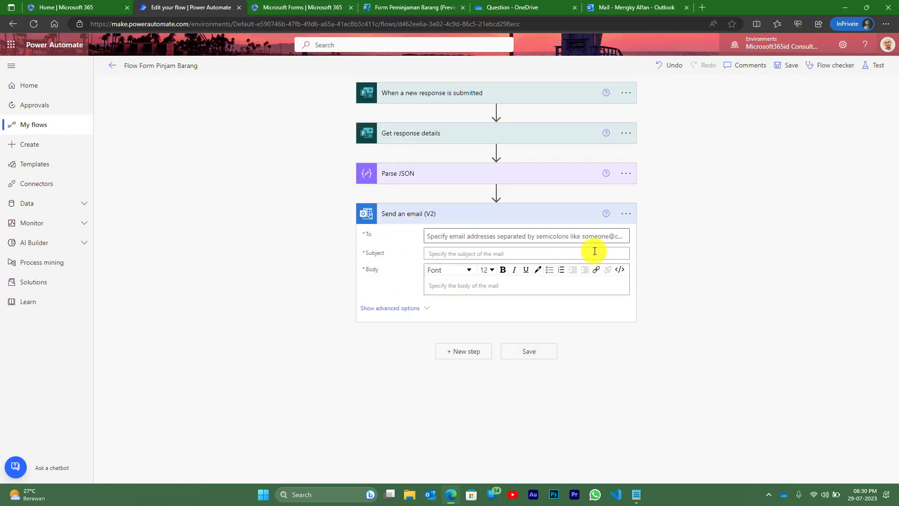
- Pick the suggested person as recipient, enter subject 'Request Pinjam' and begin the body
{"action": "left_click", "coordinate": [529, 234]}
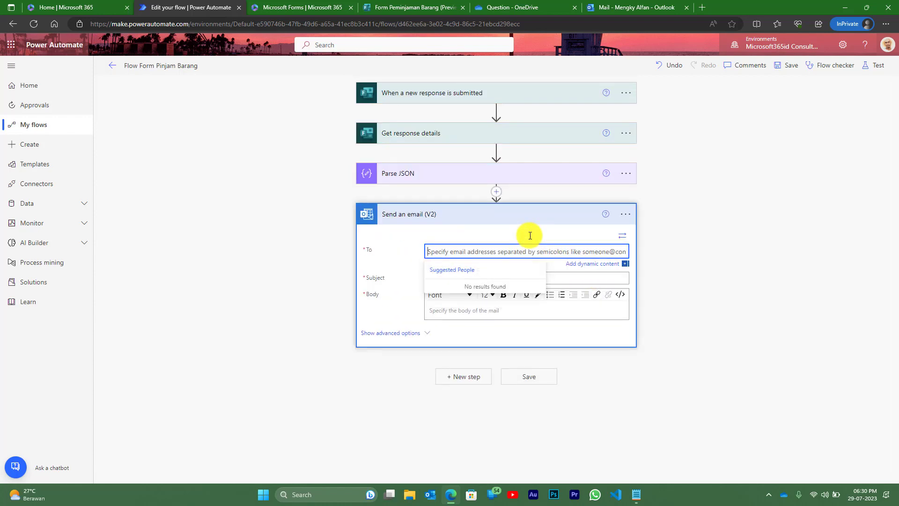
{"action": "type", "text": "mengky"}
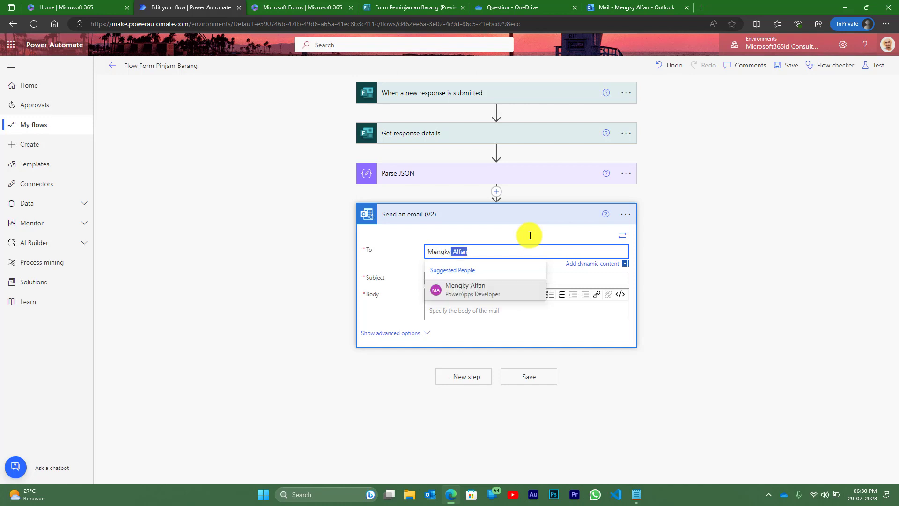
{"action": "left_click", "coordinate": [466, 287]}
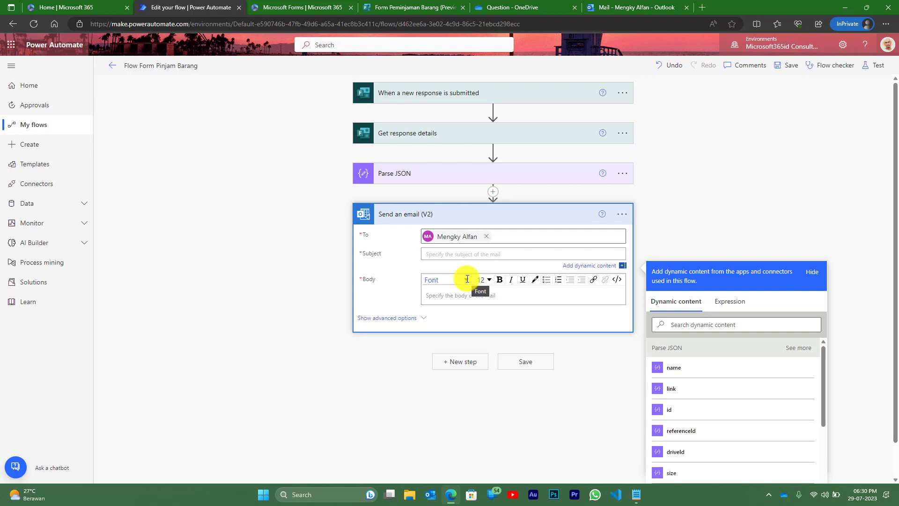
{"action": "type", "text": "Re"}
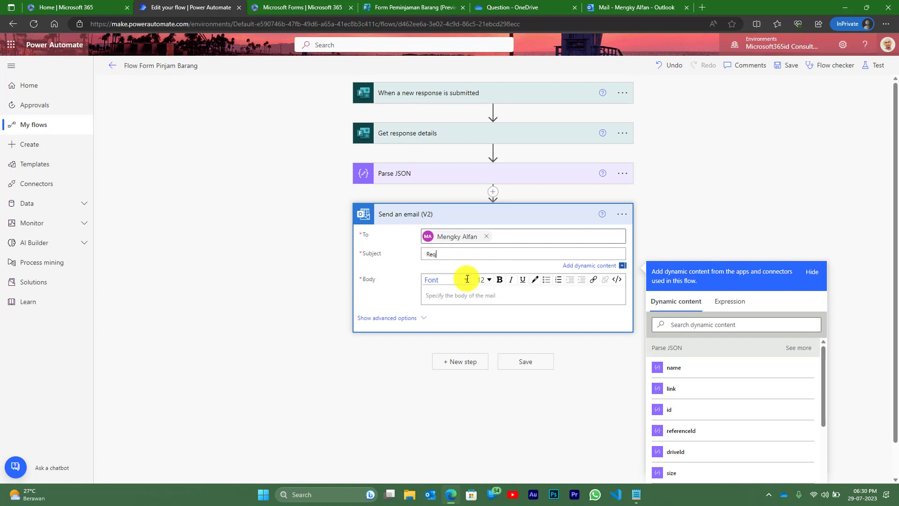
{"action": "type", "text": "quest Pinjam Asset"}
{"action": "left_click", "coordinate": [462, 295]}
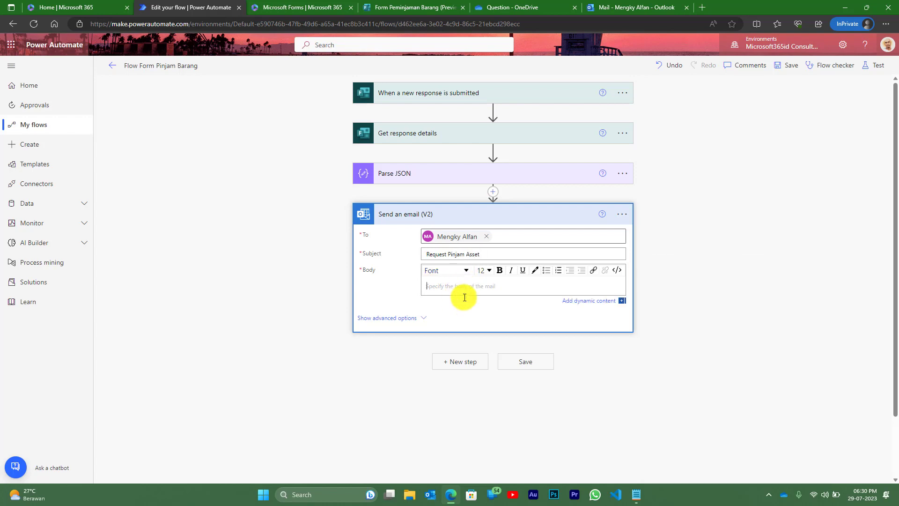
{"action": "type", "text": "DH"}
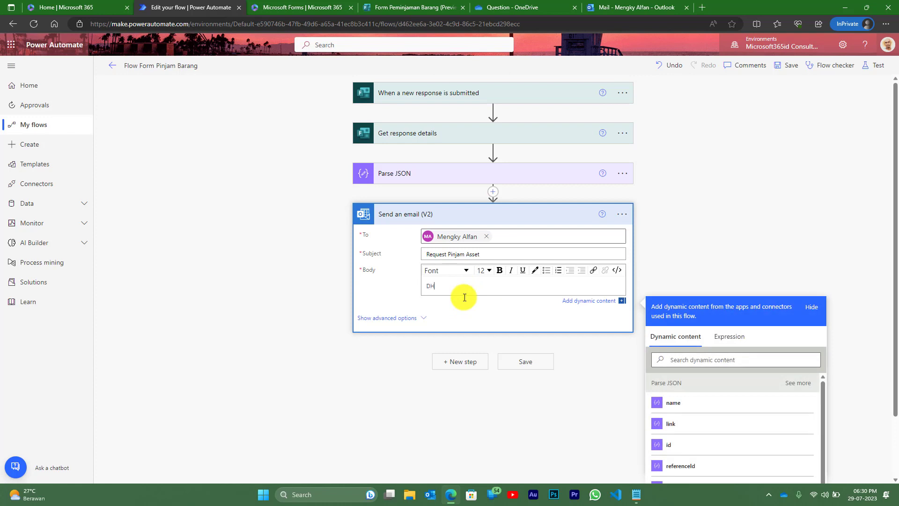
{"action": "left_click", "coordinate": [424, 216]}
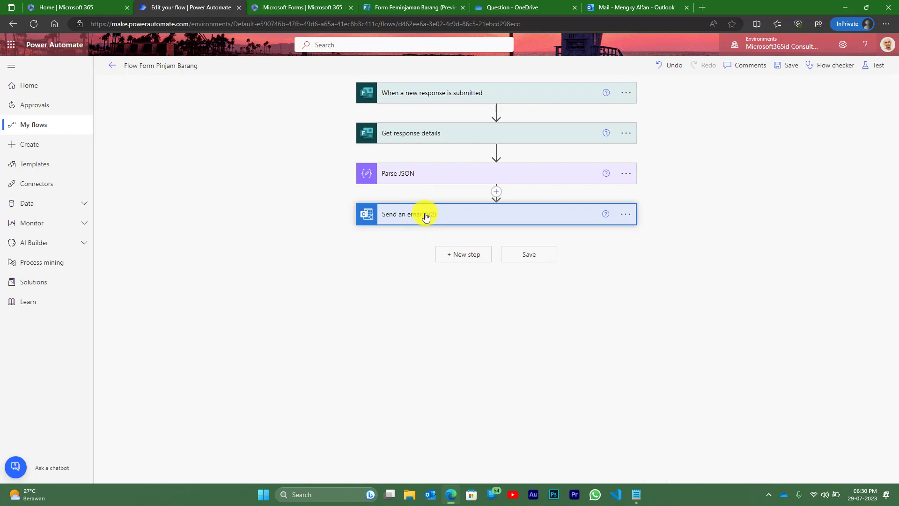
- Insert a OneDrive for Business 'Get file content using path' action right after Parse JSON
{"action": "left_click", "coordinate": [498, 194]}
{"action": "left_click", "coordinate": [496, 204]}
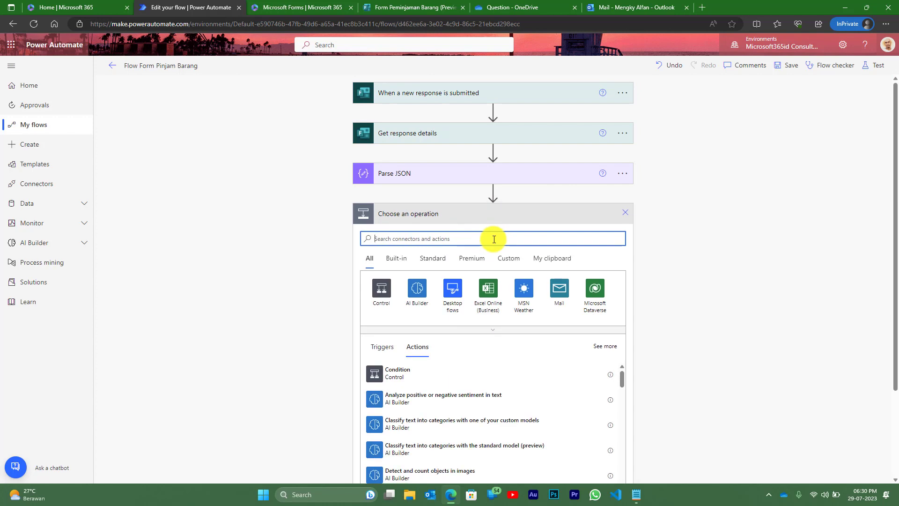
{"action": "type", "text": "onedrive"}
{"action": "scroll", "coordinate": [404, 229], "scroll_direction": "down", "scroll_amount": 1}
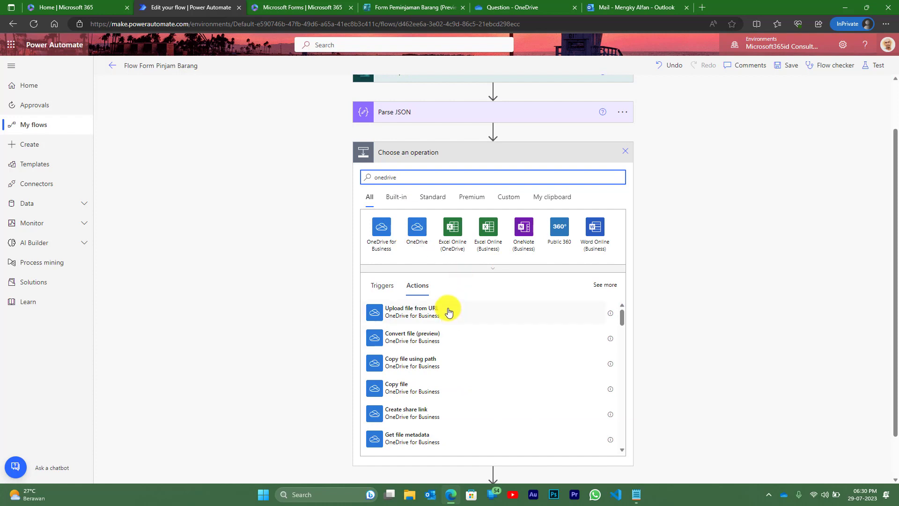
{"action": "left_click", "coordinate": [381, 226]}
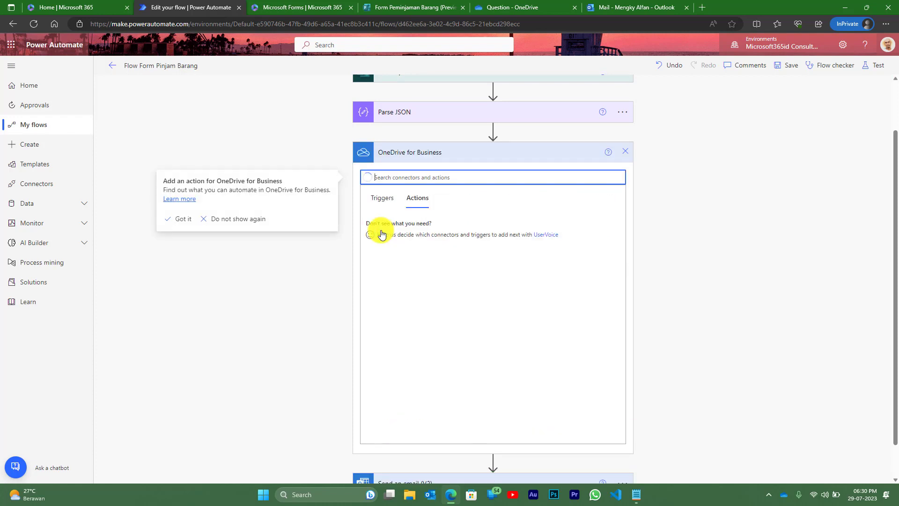
{"action": "scroll", "coordinate": [424, 349], "scroll_direction": "down", "scroll_amount": 1}
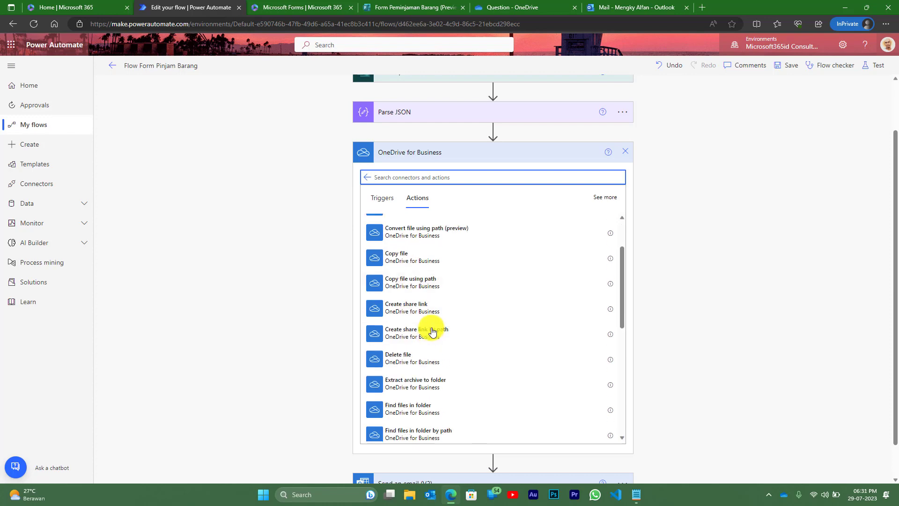
{"action": "scroll", "coordinate": [432, 332], "scroll_direction": "down", "scroll_amount": 2}
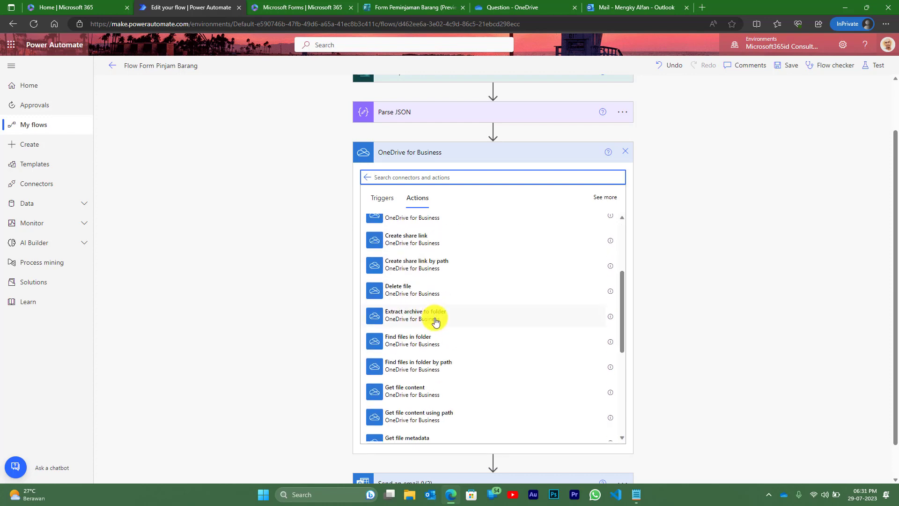
{"action": "left_click", "coordinate": [434, 418]}
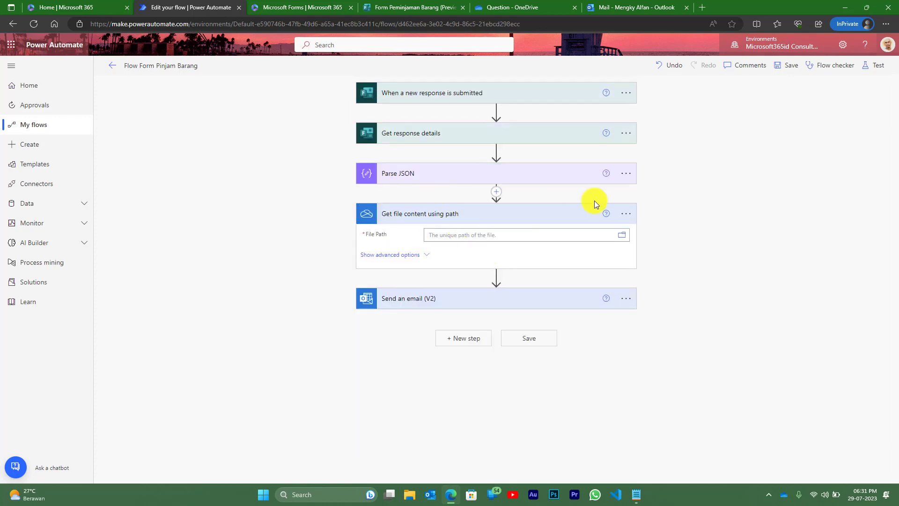
- Browse OneDrive to /Apps/Microsoft Forms/Form Peminjaman Barang/Question/ for the File Path
{"action": "left_click", "coordinate": [623, 236]}
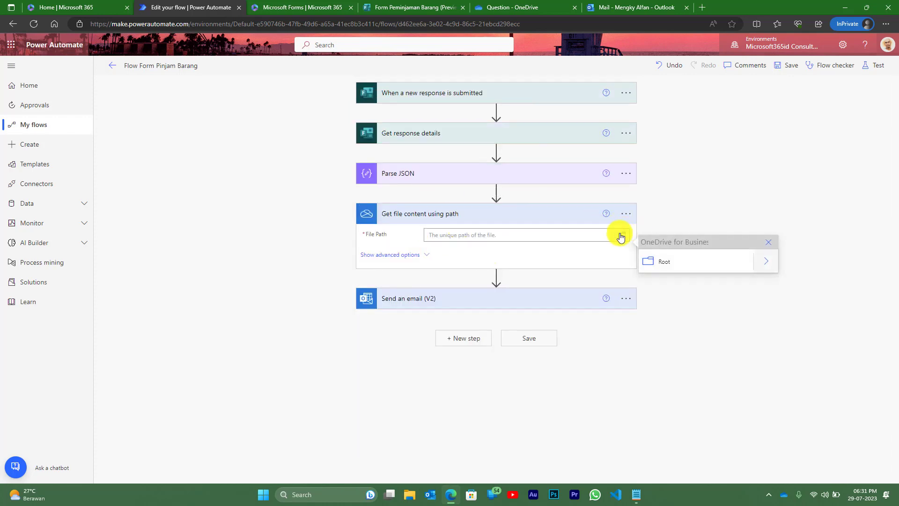
{"action": "left_click", "coordinate": [764, 265]}
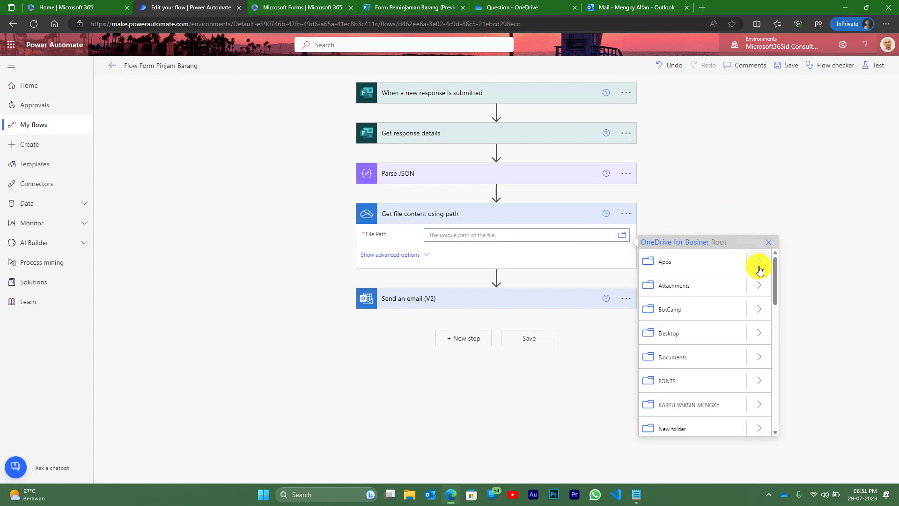
{"action": "left_click", "coordinate": [763, 266]}
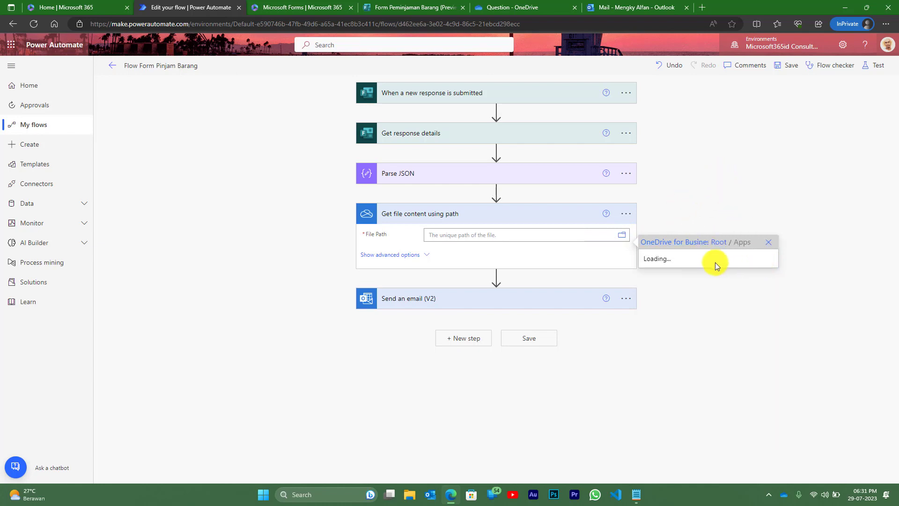
{"action": "left_click", "coordinate": [765, 265]}
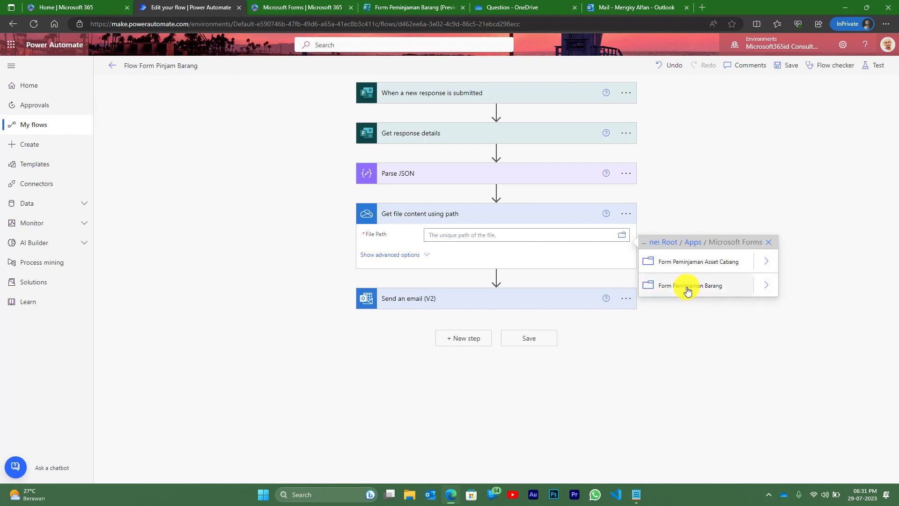
{"action": "left_click", "coordinate": [765, 286]}
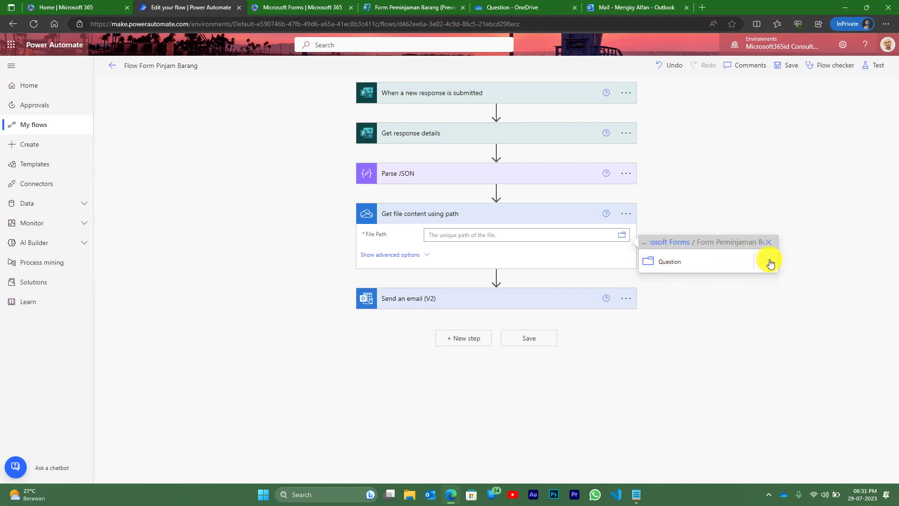
{"action": "left_click", "coordinate": [769, 263]}
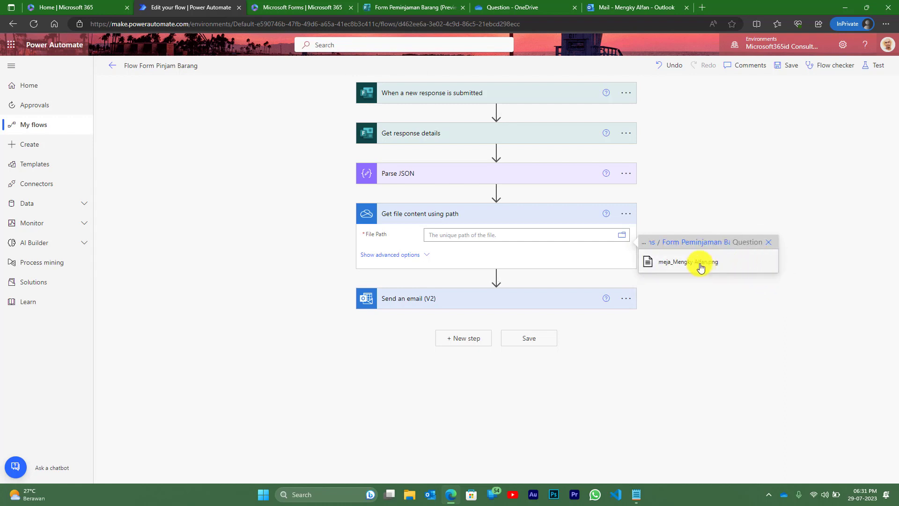
- Pick the uploaded desk image, then replace its file name with the Parse JSON 'name' value
{"action": "left_click", "coordinate": [701, 265]}
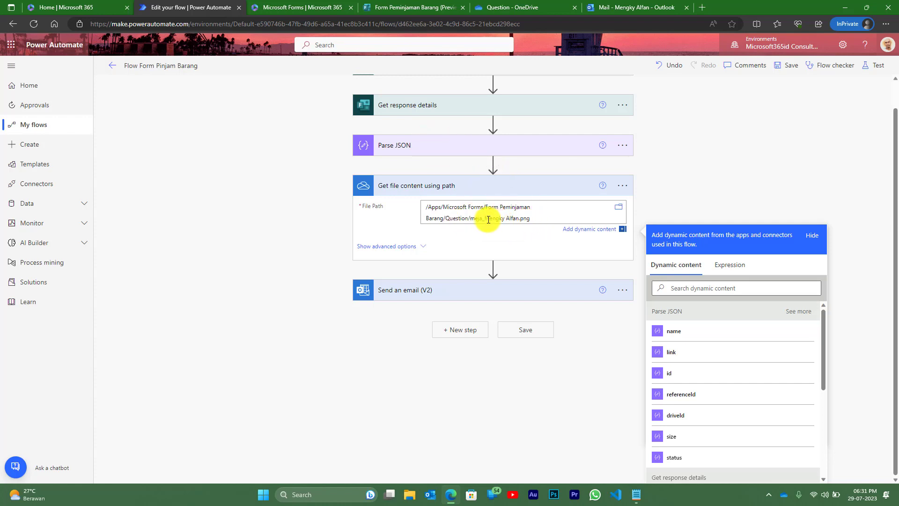
{"action": "left_click_drag", "start_coordinate": [471, 219], "coordinate": [533, 218]}
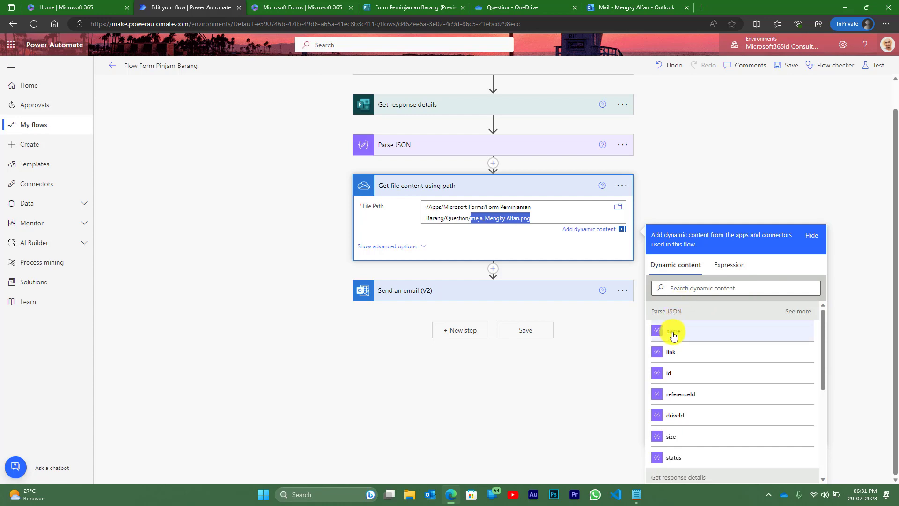
{"action": "left_click", "coordinate": [674, 333]}
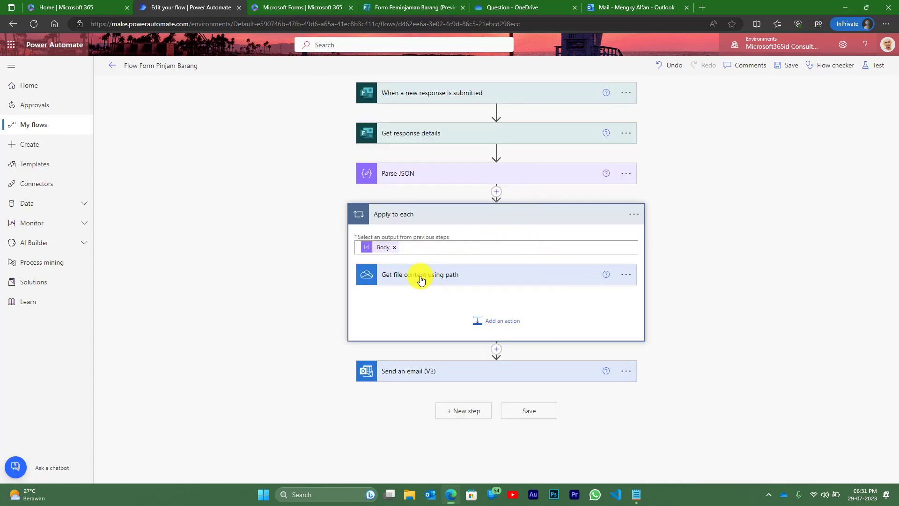
- Trim File Path to Question/ plus name, and move Send an email (V2) into Apply to each
{"action": "left_click", "coordinate": [421, 280]}
{"action": "scroll", "coordinate": [534, 239], "scroll_direction": "down", "scroll_amount": 1}
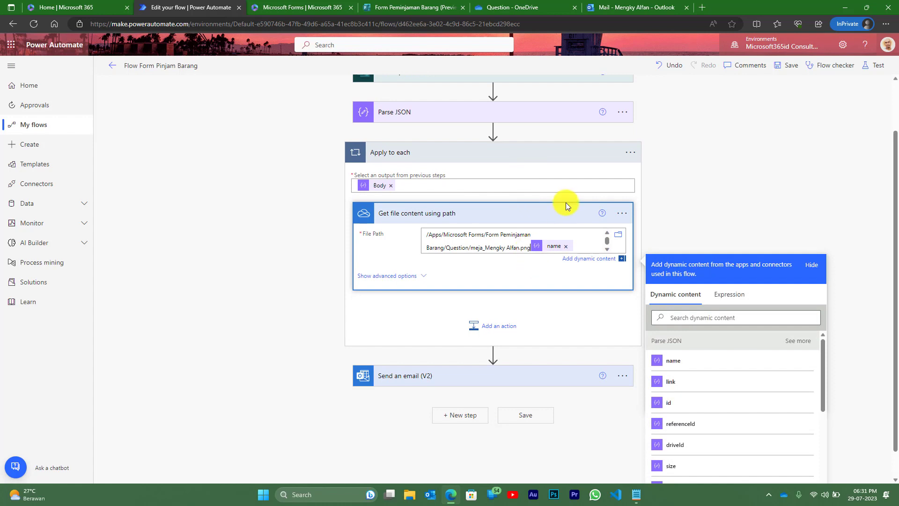
{"action": "key", "text": "BackSpace"}
{"action": "key", "text": "BackSpace"}
{"action": "key", "text": "BackSpace"}
{"action": "key", "text": "BackSpace"}
{"action": "key", "text": "BackSpace"}
{"action": "key", "text": "BackSpace"}
{"action": "key", "text": "BackSpace"}
{"action": "key", "text": "BackSpace"}
{"action": "key", "text": "BackSpace"}
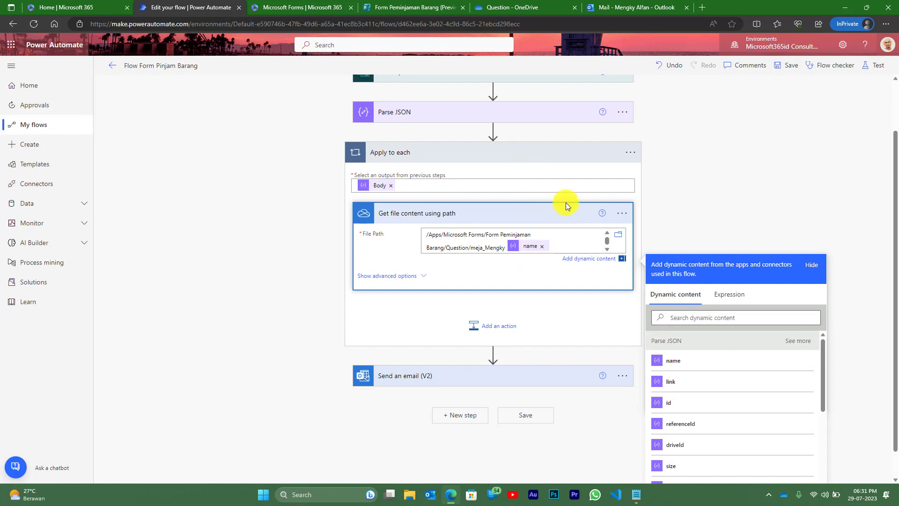
{"action": "key", "text": "BackSpace"}
{"action": "key", "text": "BackSpace"}
{"action": "key", "text": "BackSpace"}
{"action": "key", "text": "BackSpace"}
{"action": "key", "text": "BackSpace"}
{"action": "key", "text": "BackSpace"}
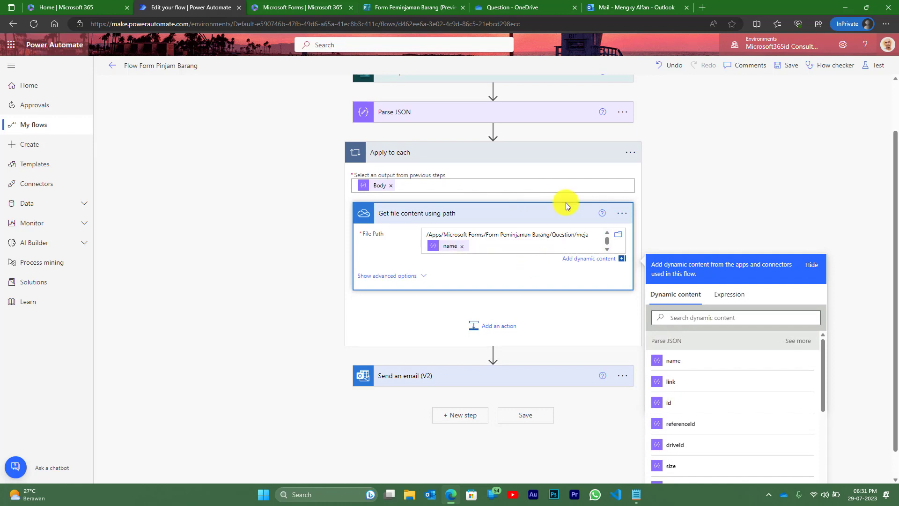
{"action": "key", "text": "BackSpace"}
{"action": "key", "text": "BackSpace"}
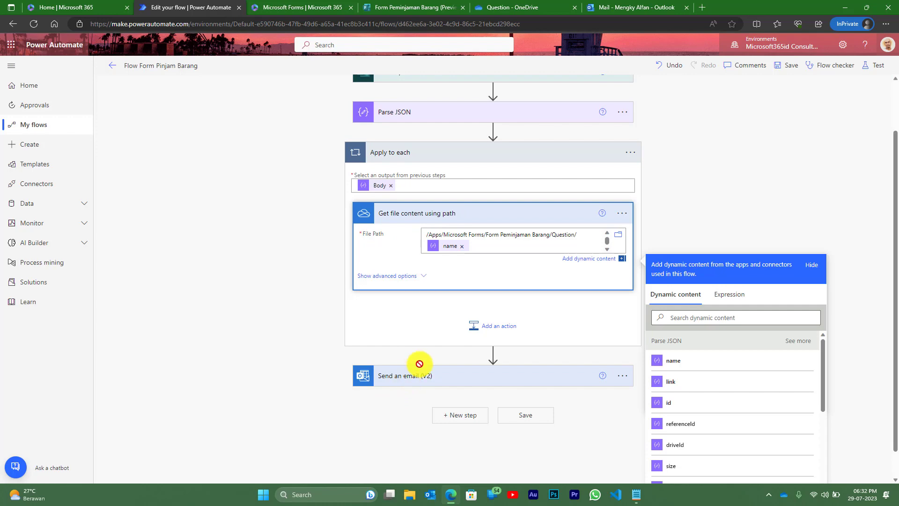
{"action": "left_click_drag", "start_coordinate": [420, 363], "coordinate": [475, 357]}
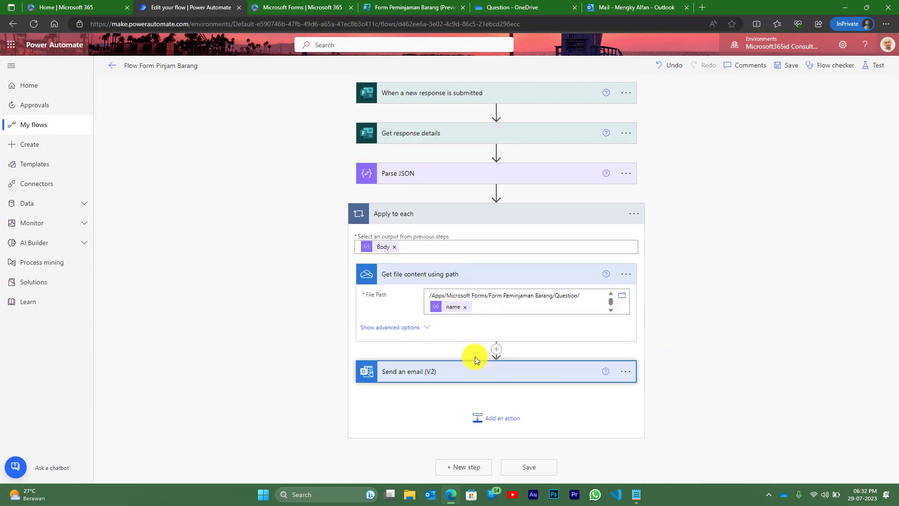
- Add the body intro line 'Terdapat request form pinjam asset … detail :'
{"action": "left_click", "coordinate": [416, 370]}
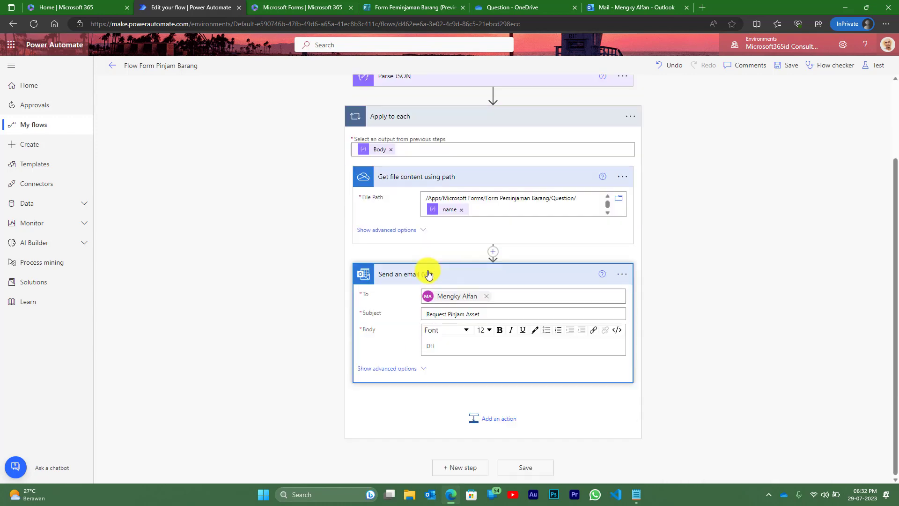
{"action": "left_click", "coordinate": [564, 341]}
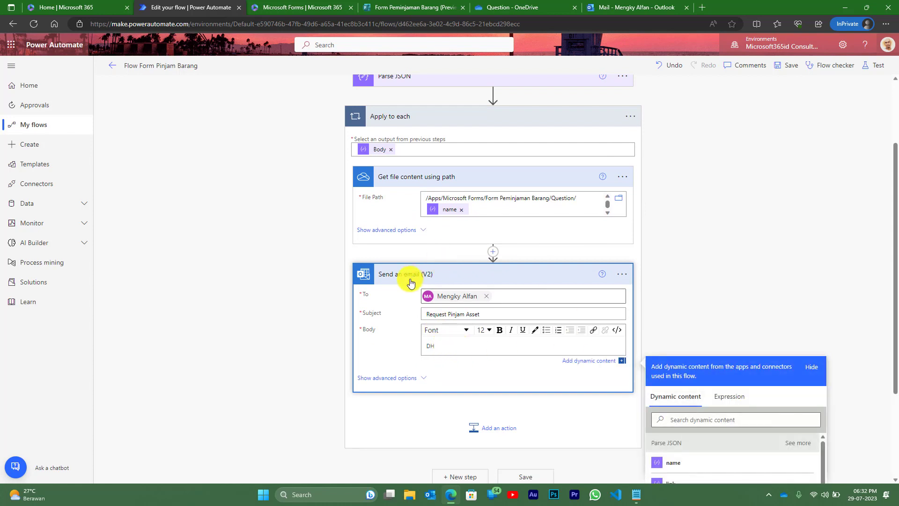
{"action": "scroll", "coordinate": [783, 215], "scroll_direction": "down", "scroll_amount": 1}
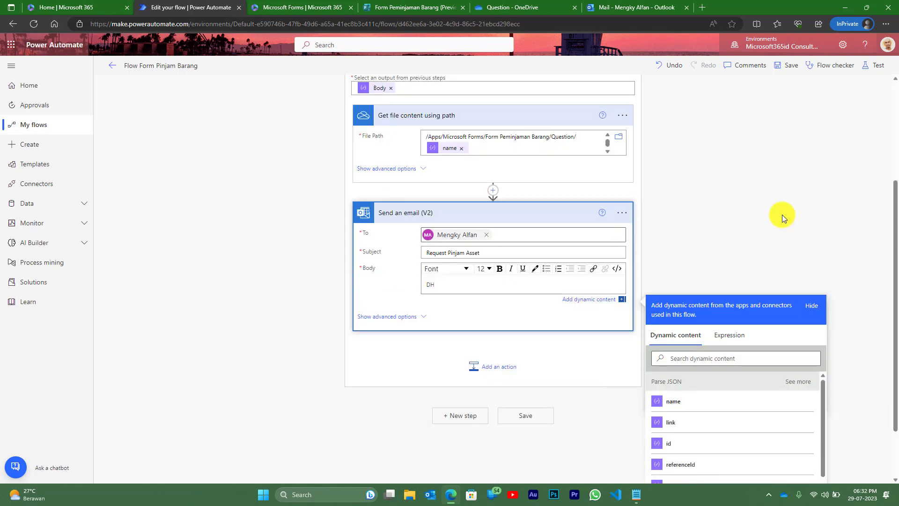
{"action": "key", "text": "Return"}
{"action": "type", "text": "Ter"}
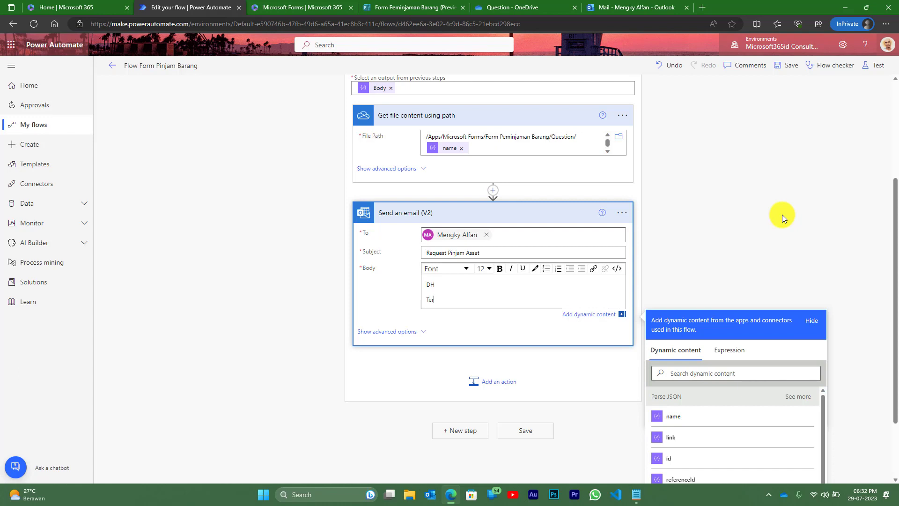
{"action": "type", "text": "dapat request form pinjam asset dengan"}
{"action": "type", "text": "det"}
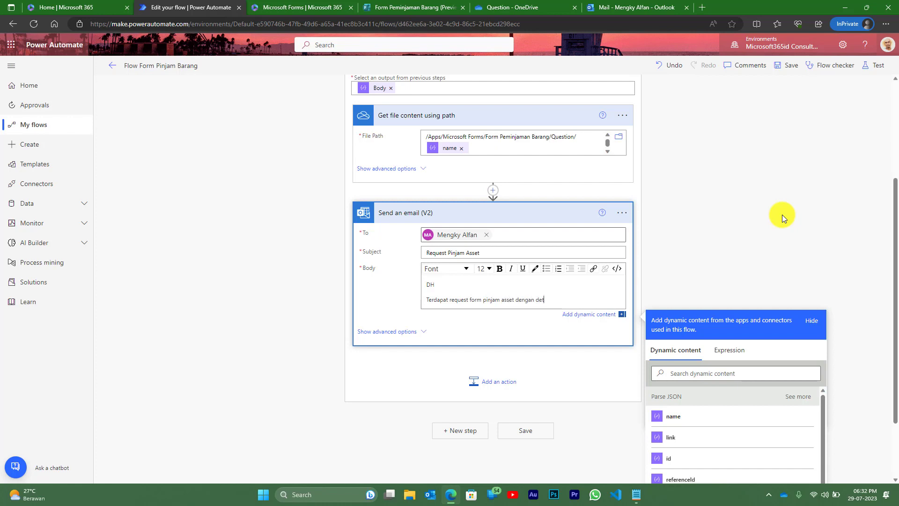
{"action": "type", "text": "ail :"}
- Add a 'Nama' line filled with the Nama form answer
{"action": "key", "text": "Return"}
{"action": "type", "text": "Nama"}
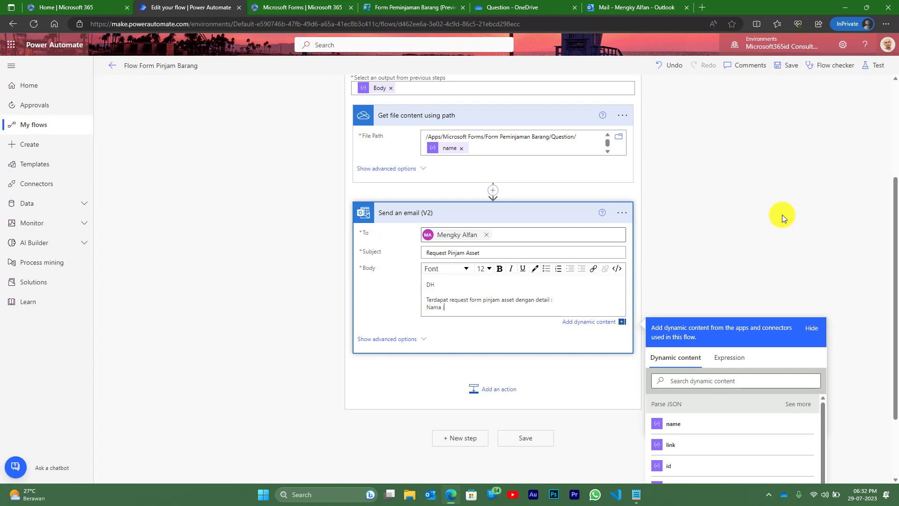
{"action": "left_click", "coordinate": [764, 381]}
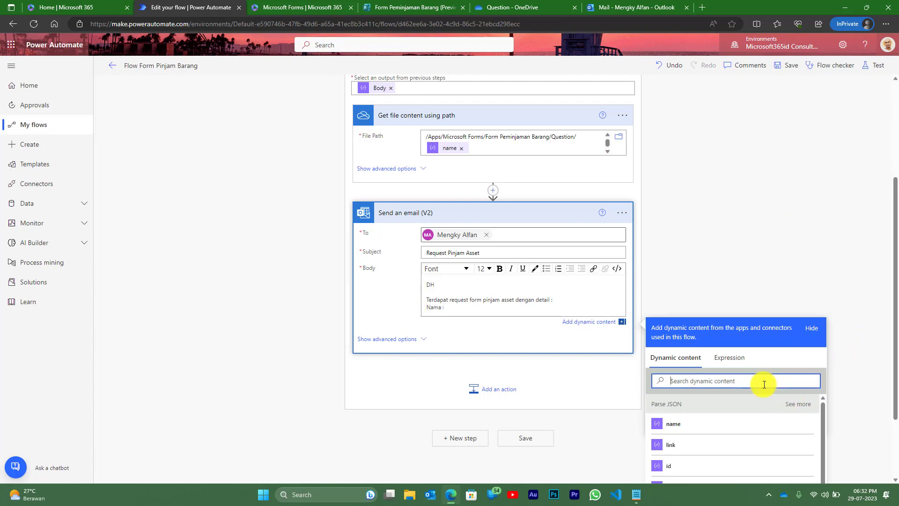
{"action": "type", "text": "nama"}
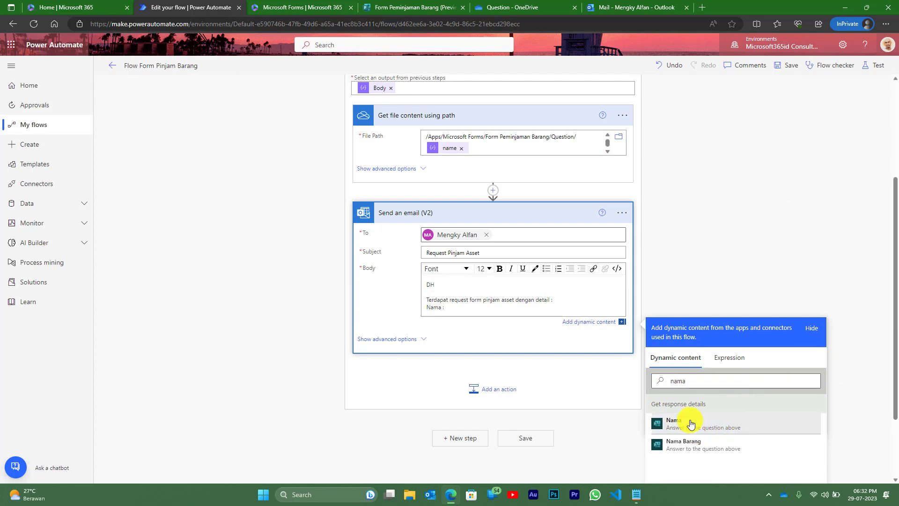
{"action": "left_click", "coordinate": [692, 423]}
{"action": "left_click", "coordinate": [524, 313]}
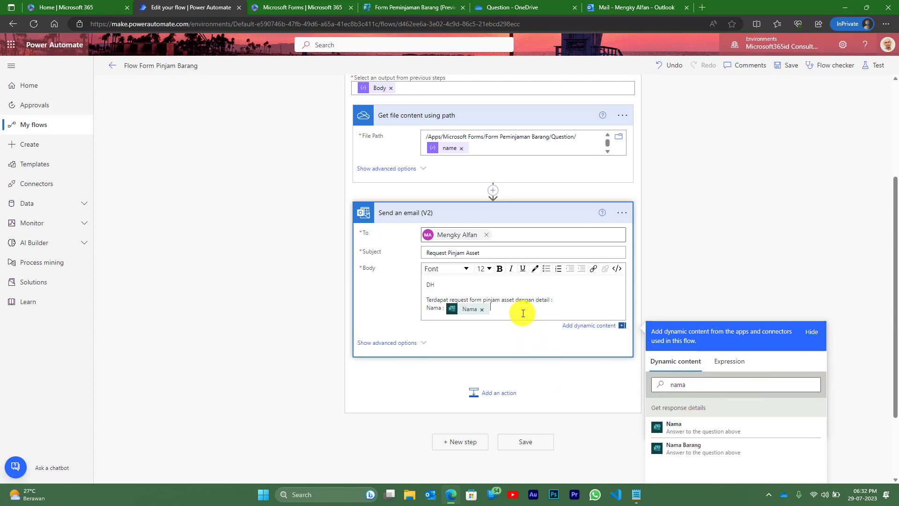
- Add 'Email :' and 'Nama Barang' lines filled with their matching form answers
{"action": "key", "text": "Return"}
{"action": "type", "text": "Email"}
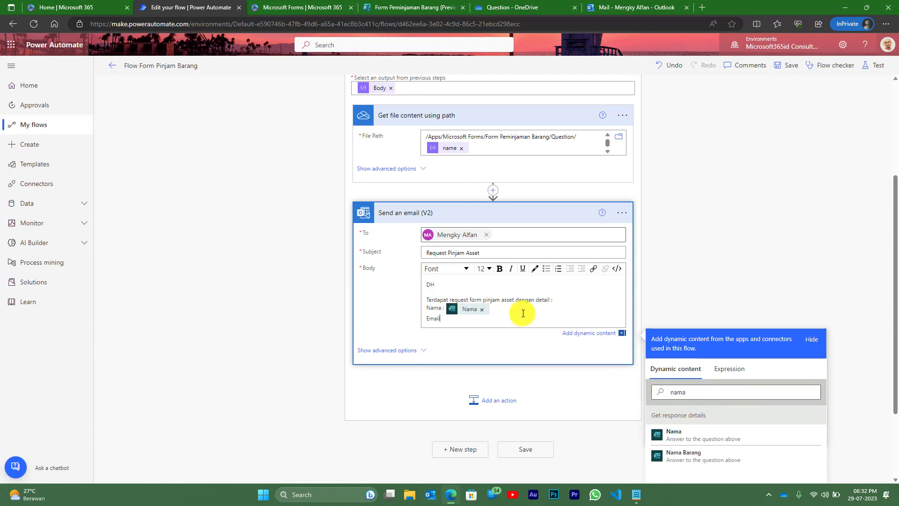
{"action": "type", "text": " :"}
{"action": "double_click", "coordinate": [660, 390]}
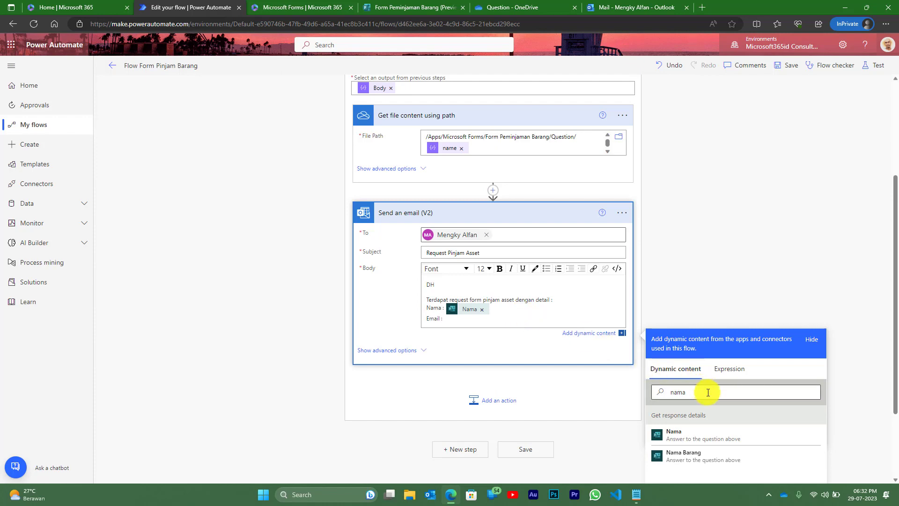
{"action": "type", "text": "email"}
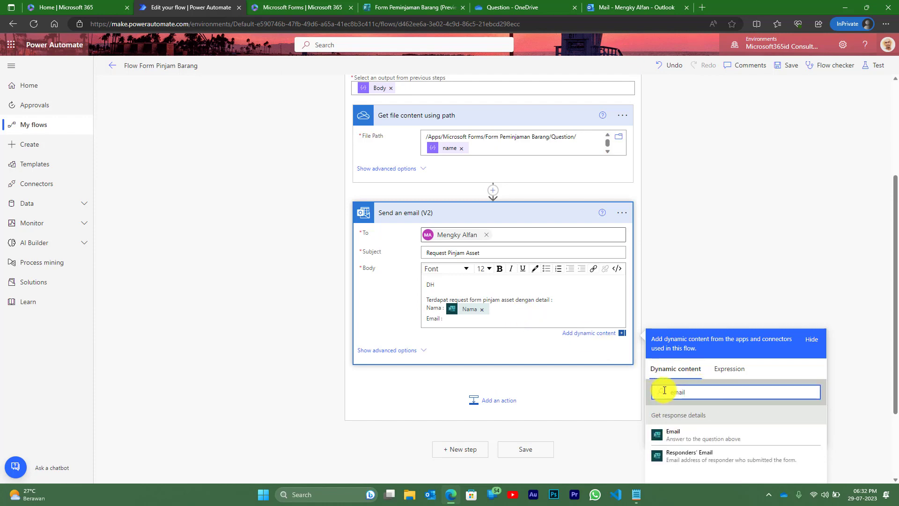
{"action": "left_click", "coordinate": [675, 438]}
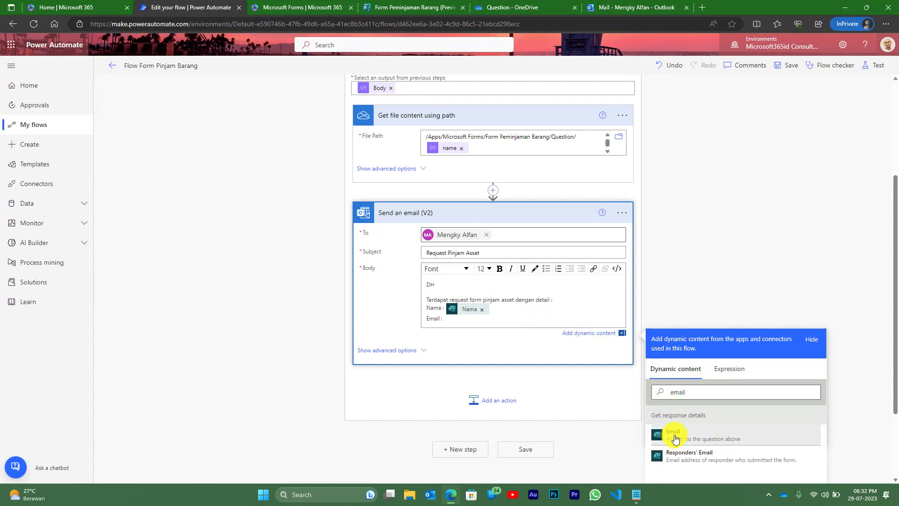
{"action": "key", "text": "Return"}
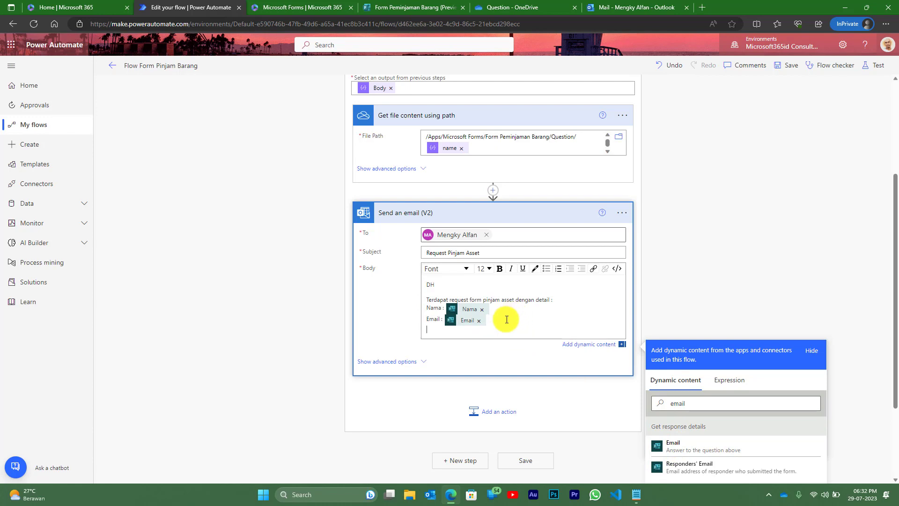
{"action": "type", "text": "Nama Barang :"}
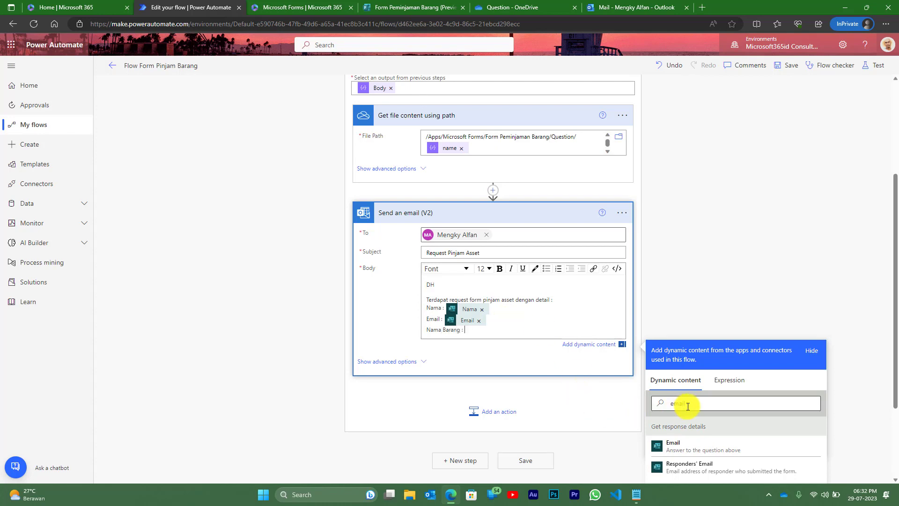
{"action": "double_click", "coordinate": [664, 402]}
{"action": "type", "text": "nama"}
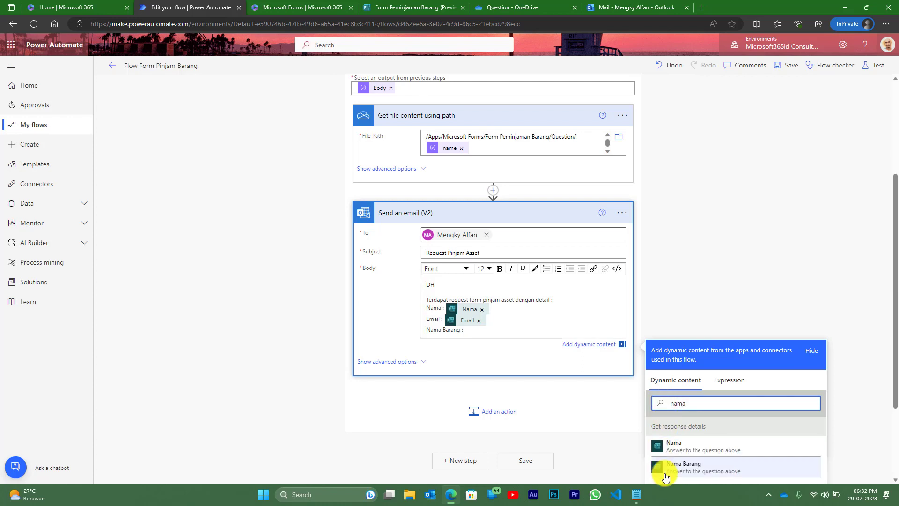
{"action": "left_click", "coordinate": [679, 466]}
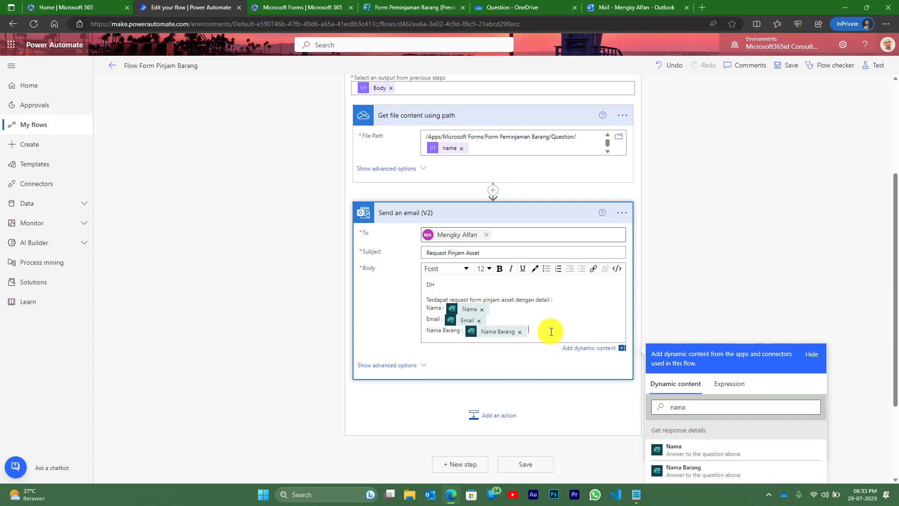
- Add an 'Asset ID' line filled with the id form answer
{"action": "key", "text": "Return"}
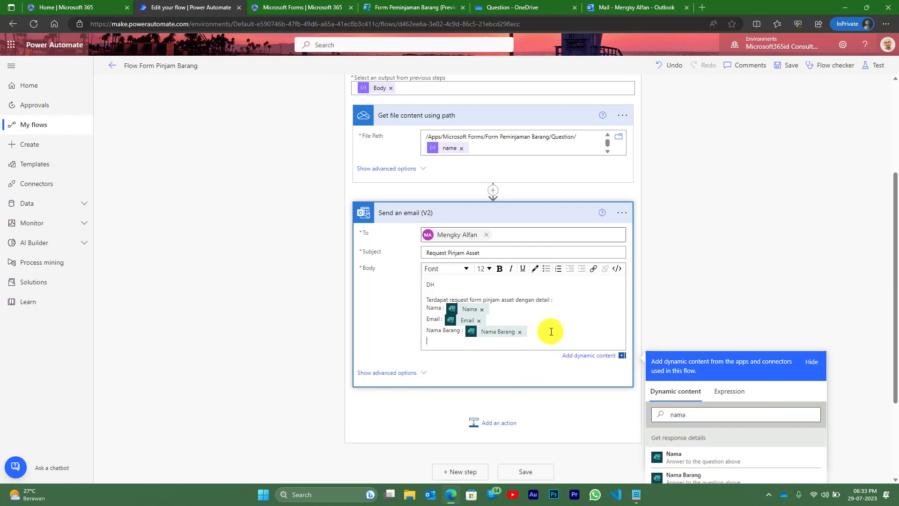
{"action": "type", "text": "Asset ID :"}
{"action": "scroll", "coordinate": [550, 331], "scroll_direction": "down", "scroll_amount": 1}
{"action": "left_click", "coordinate": [695, 353]}
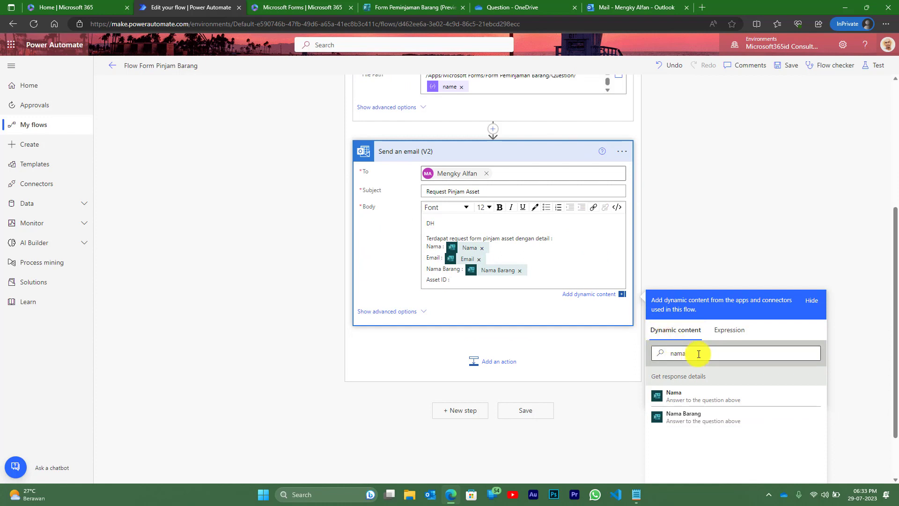
{"action": "left_click_drag", "start_coordinate": [695, 353], "coordinate": [650, 354]}
{"action": "type", "text": "id"}
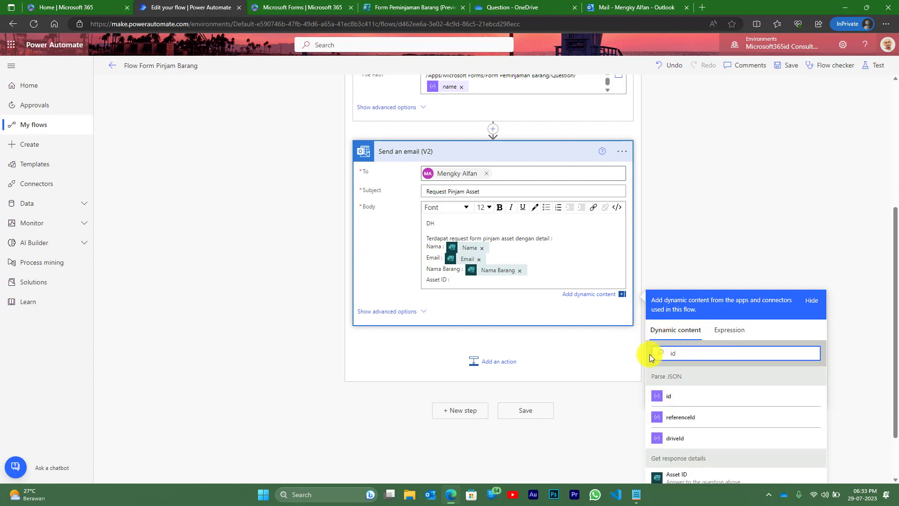
{"action": "scroll", "coordinate": [650, 354], "scroll_direction": "down", "scroll_amount": 1}
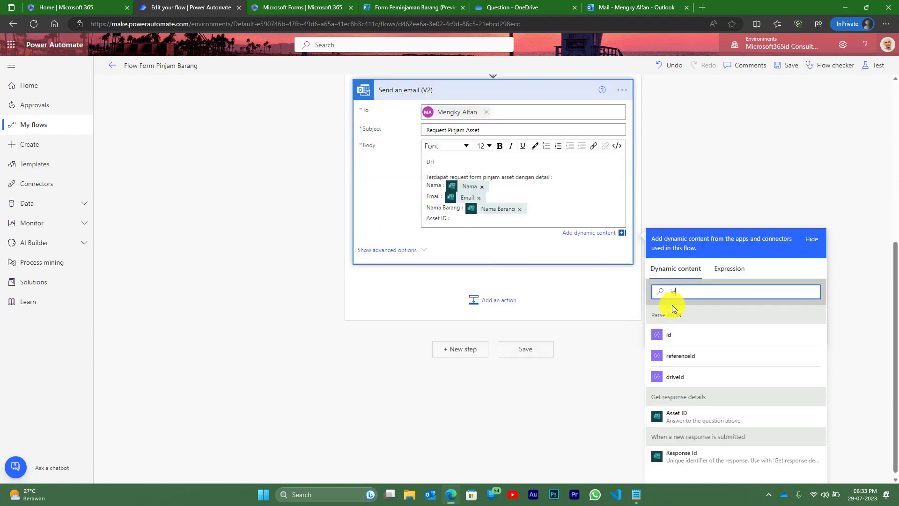
{"action": "left_click", "coordinate": [681, 412]}
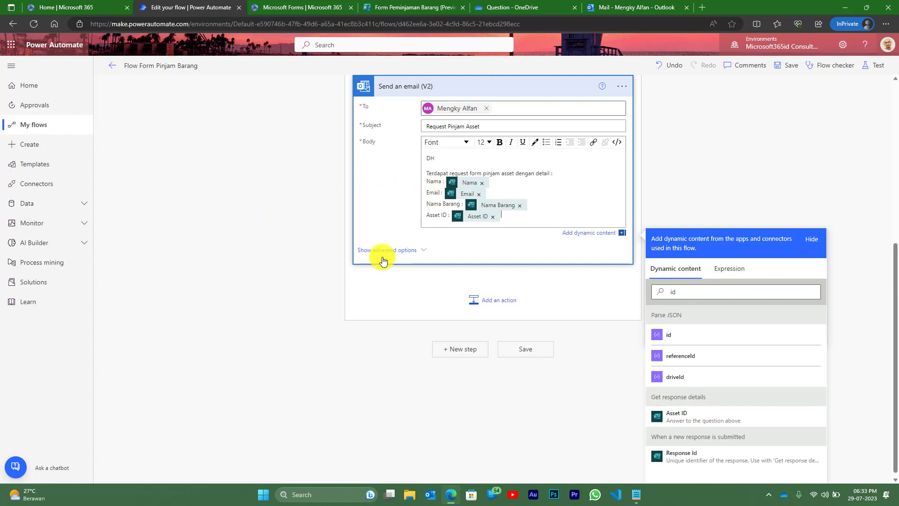
{"action": "left_click", "coordinate": [423, 252]}
- Set Attachments Name to Parse JSON 'name' and Attachments Content to 'File content'
{"action": "scroll", "coordinate": [419, 244], "scroll_direction": "down", "scroll_amount": 1}
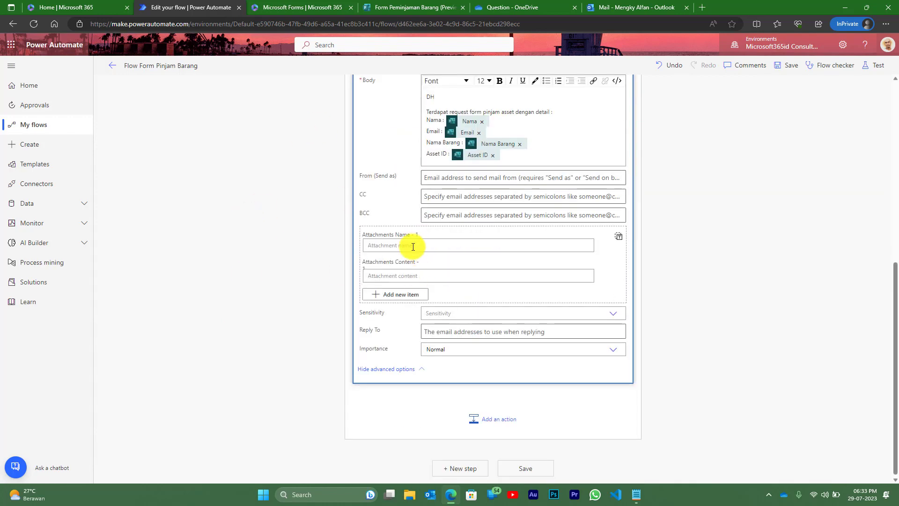
{"action": "left_click", "coordinate": [404, 246]}
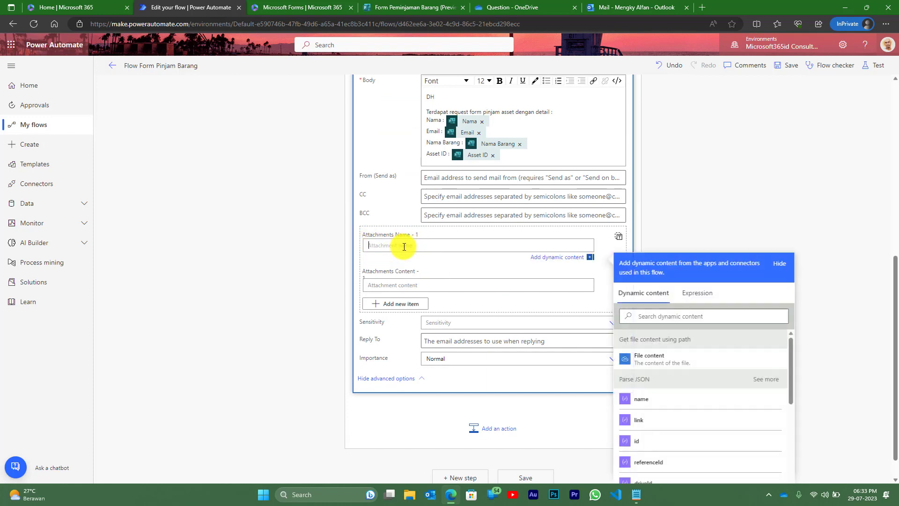
{"action": "scroll", "coordinate": [656, 239], "scroll_direction": "down", "scroll_amount": 1}
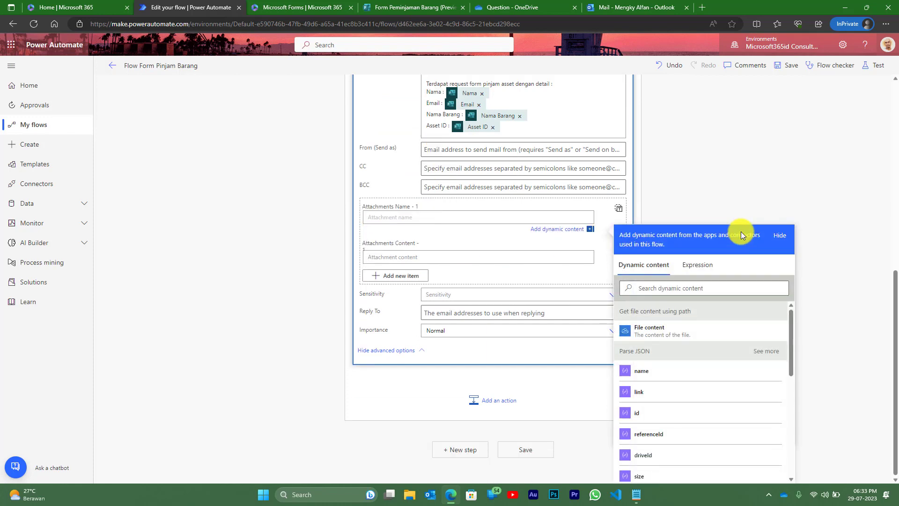
{"action": "left_click", "coordinate": [645, 372]}
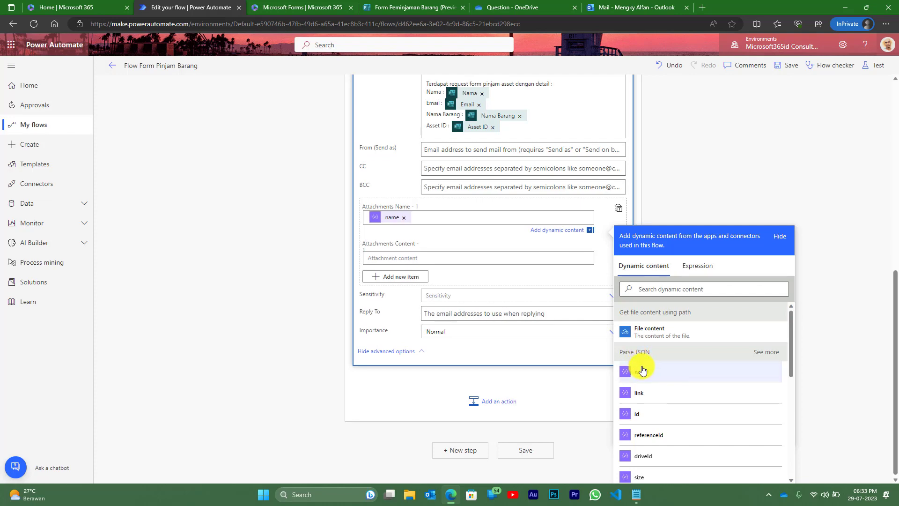
{"action": "left_click", "coordinate": [419, 258]}
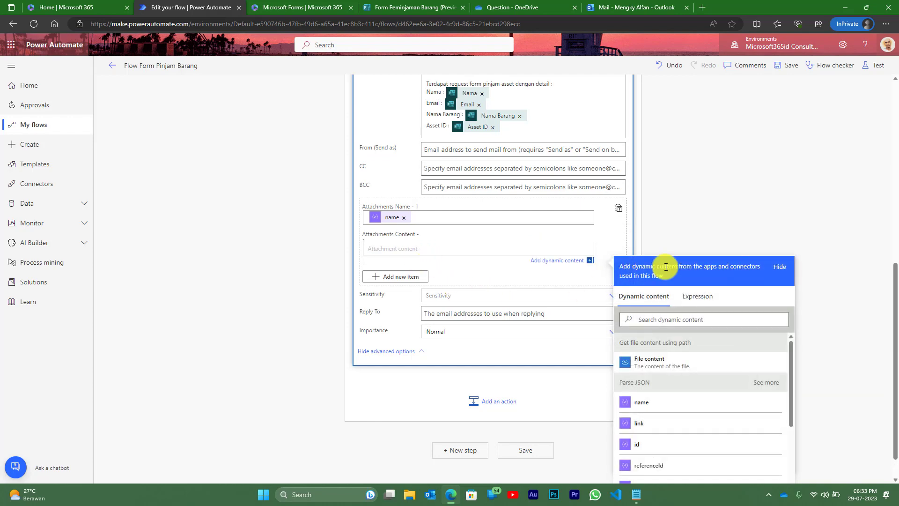
{"action": "left_click", "coordinate": [655, 366]}
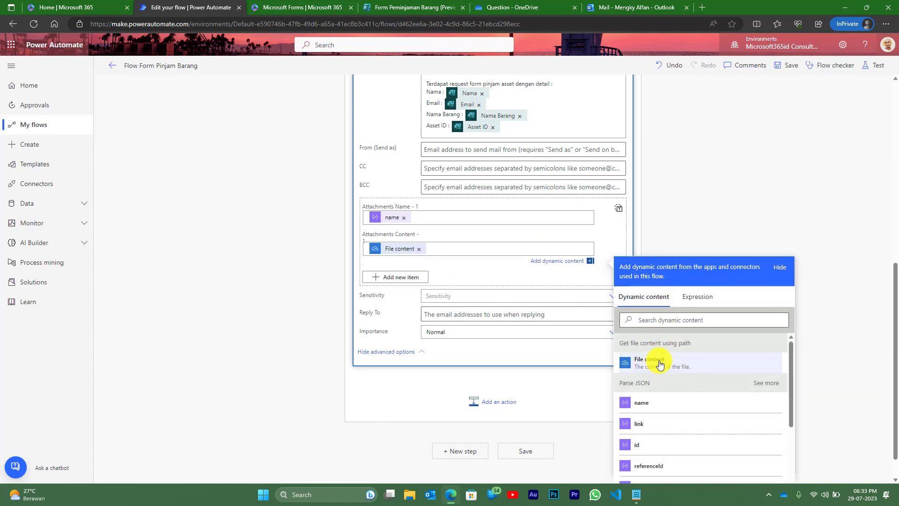
{"action": "scroll", "coordinate": [681, 201], "scroll_direction": "up", "scroll_amount": 8}
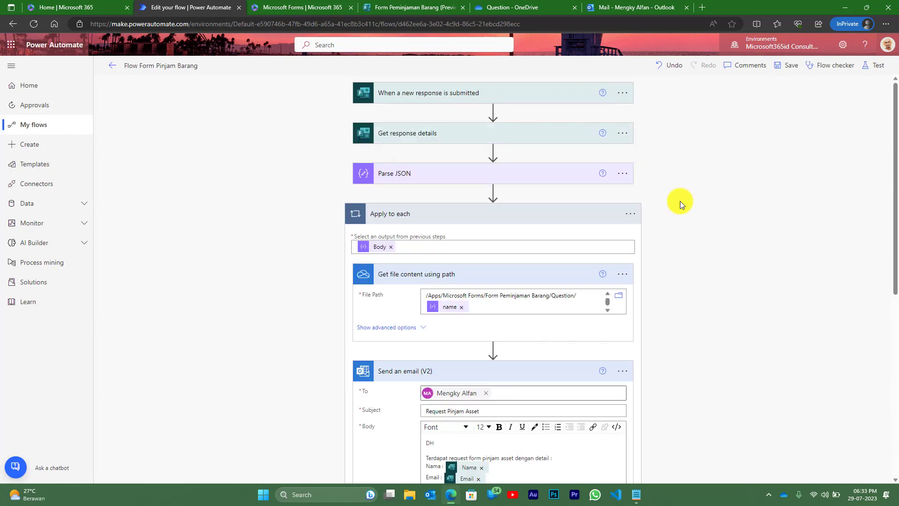
- Save the flow and test it automatically using the recent Succeeded trigger run
{"action": "left_click", "coordinate": [790, 67]}
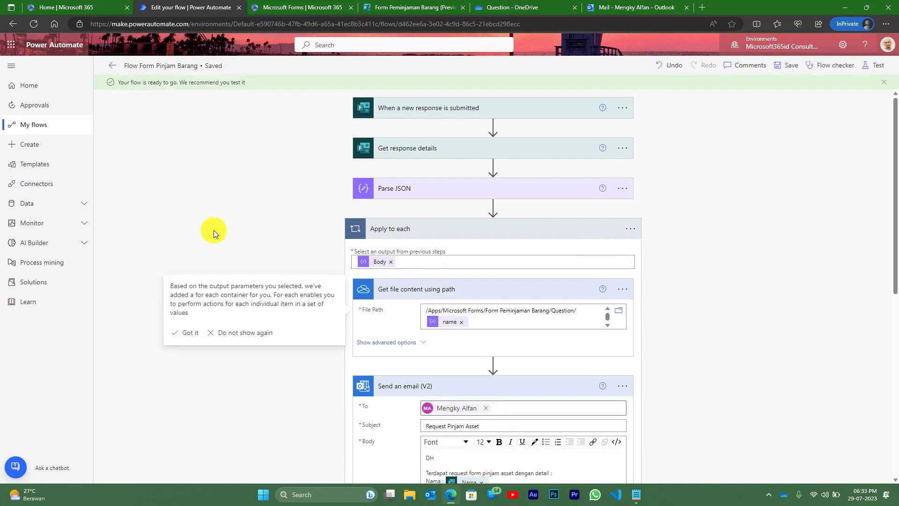
{"action": "left_click", "coordinate": [880, 69]}
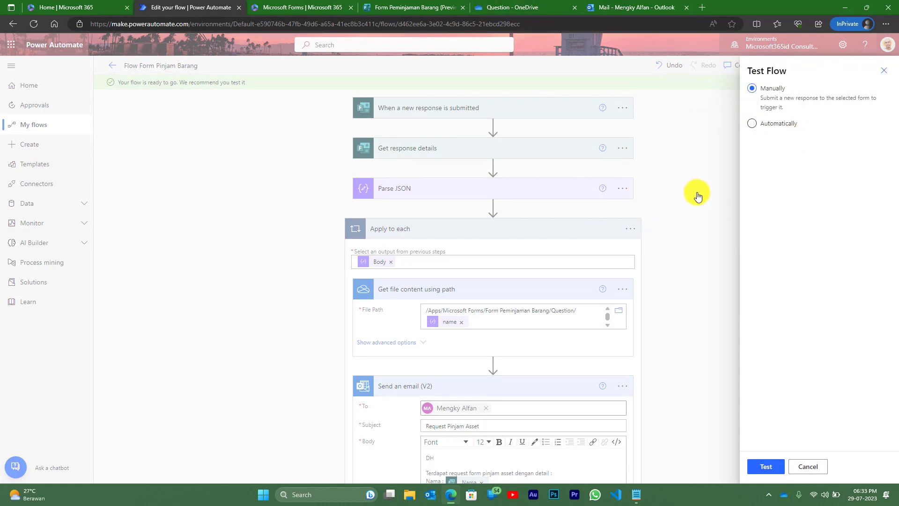
{"action": "left_click", "coordinate": [753, 124]}
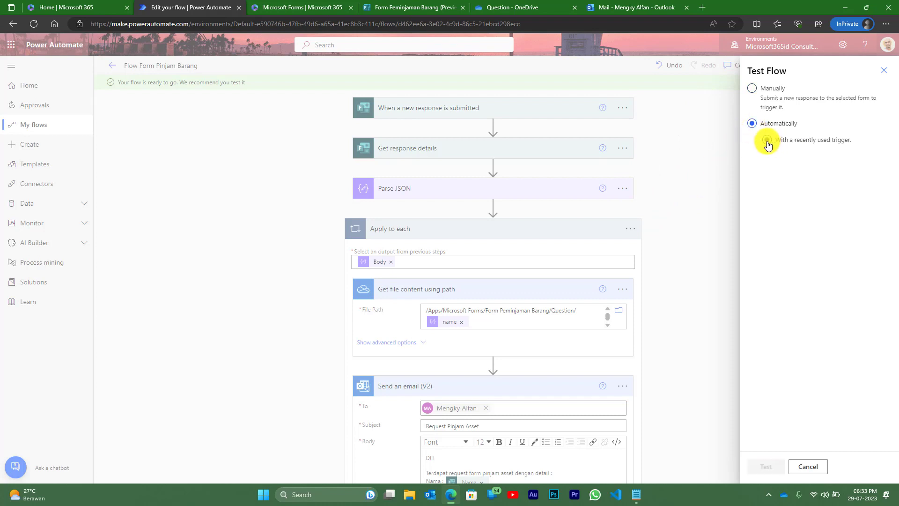
{"action": "left_click", "coordinate": [767, 140]}
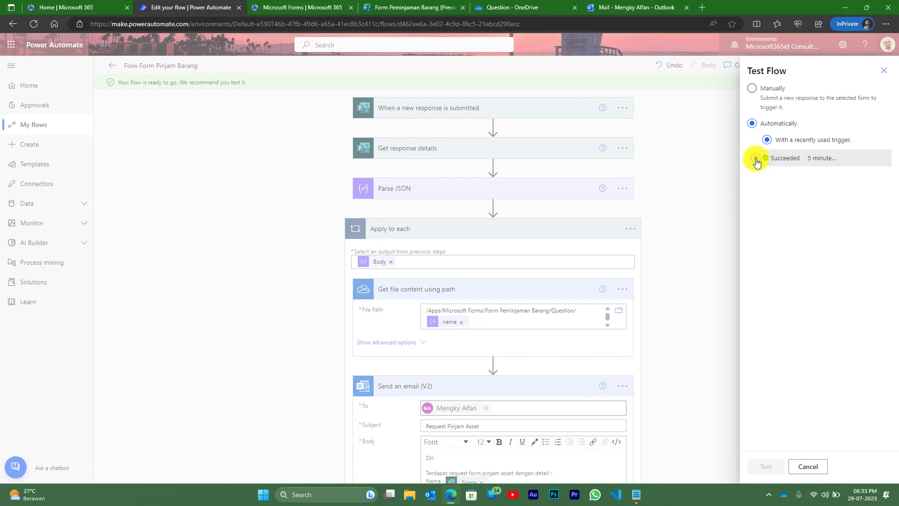
{"action": "left_click", "coordinate": [756, 158]}
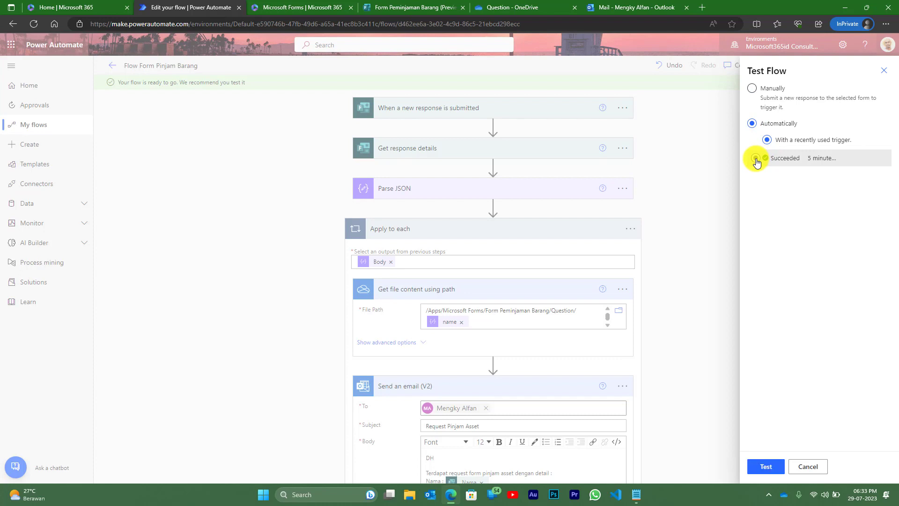
{"action": "left_click", "coordinate": [766, 467]}
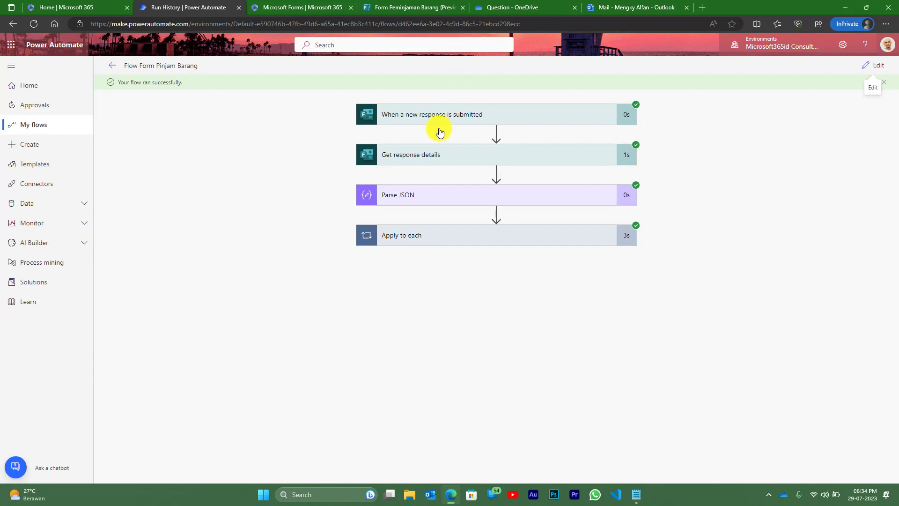
- In Outlook, open 'Request Pinjam Asset', preview the desk image attachment and check the Meja, ID01 details
{"action": "left_click", "coordinate": [629, 8]}
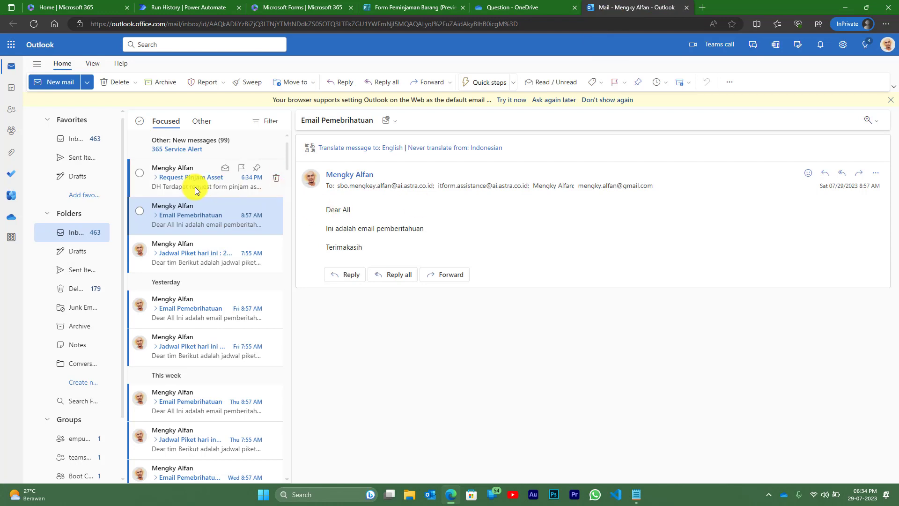
{"action": "left_click", "coordinate": [172, 178]}
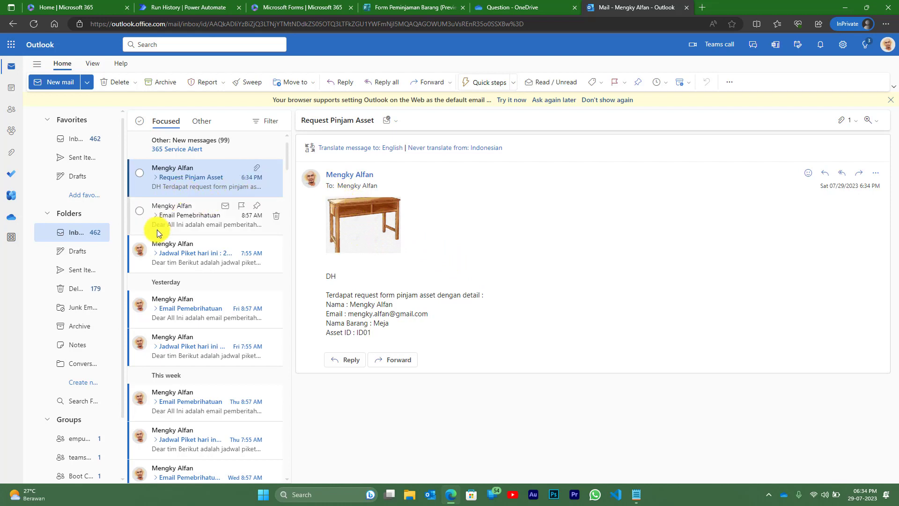
{"action": "left_click", "coordinate": [362, 217]}
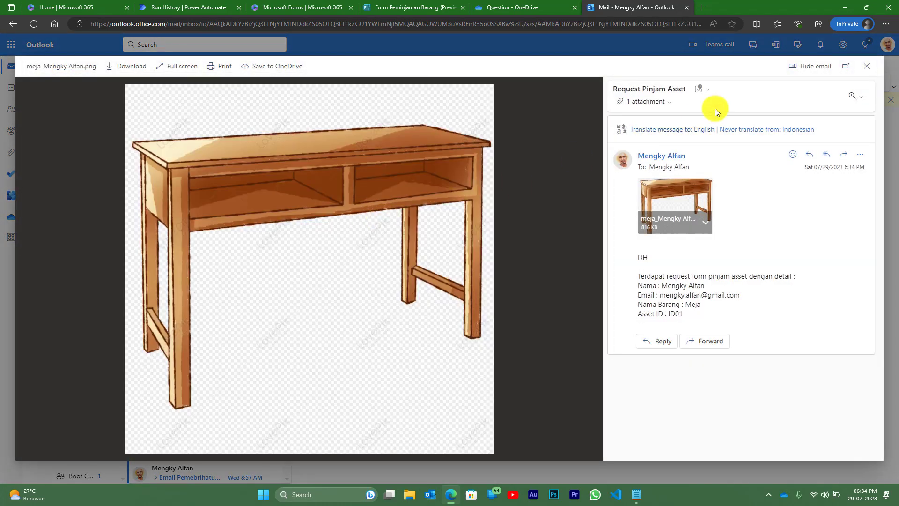
{"action": "left_click", "coordinate": [862, 67]}
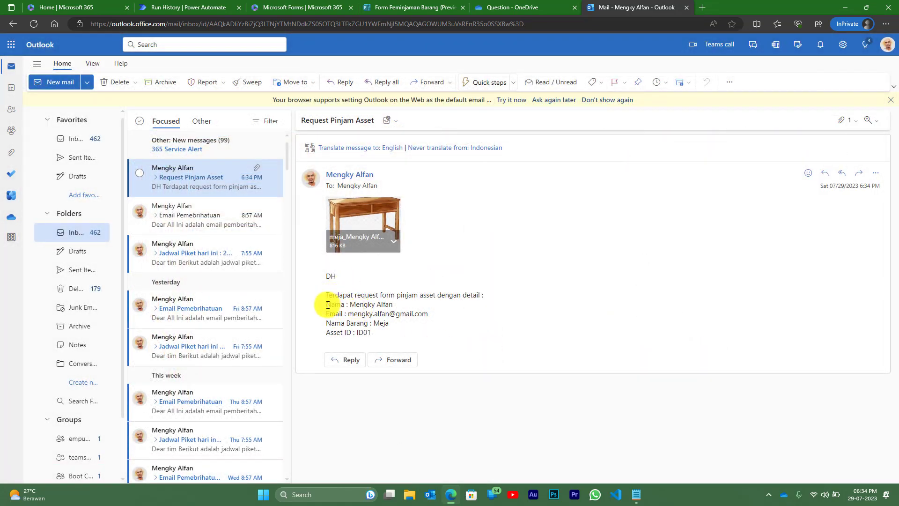
{"action": "left_click_drag", "start_coordinate": [326, 305], "coordinate": [399, 330]}
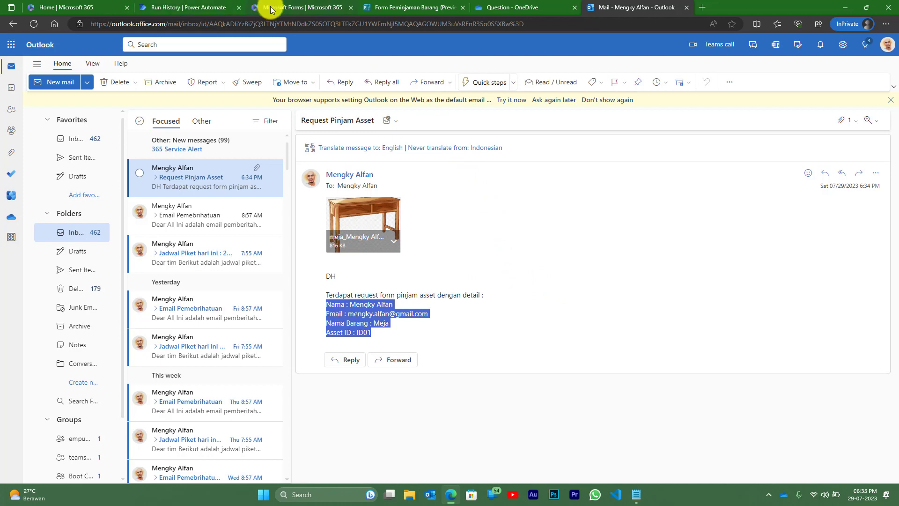
- Back in the flow editor, start a manual test that waits for a new form response
{"action": "left_click", "coordinate": [419, 6]}
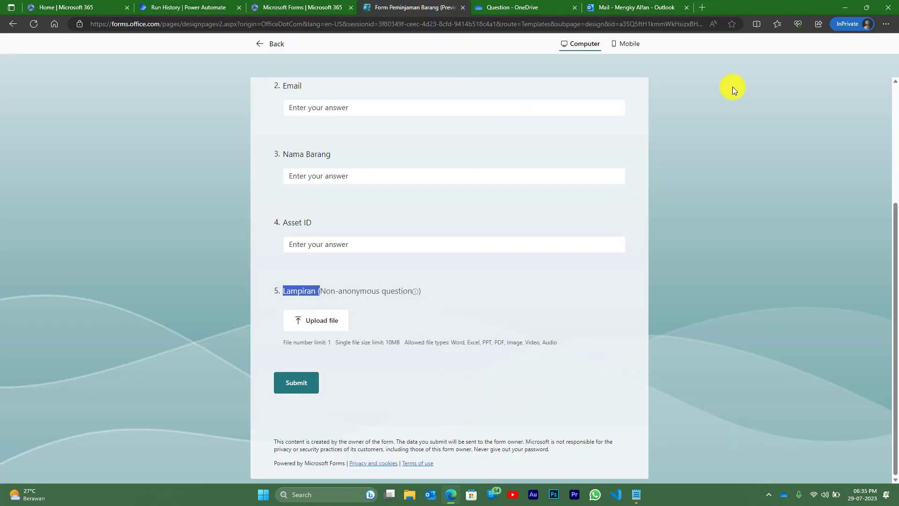
{"action": "left_click", "coordinate": [465, 276]}
{"action": "left_click", "coordinate": [192, 7]}
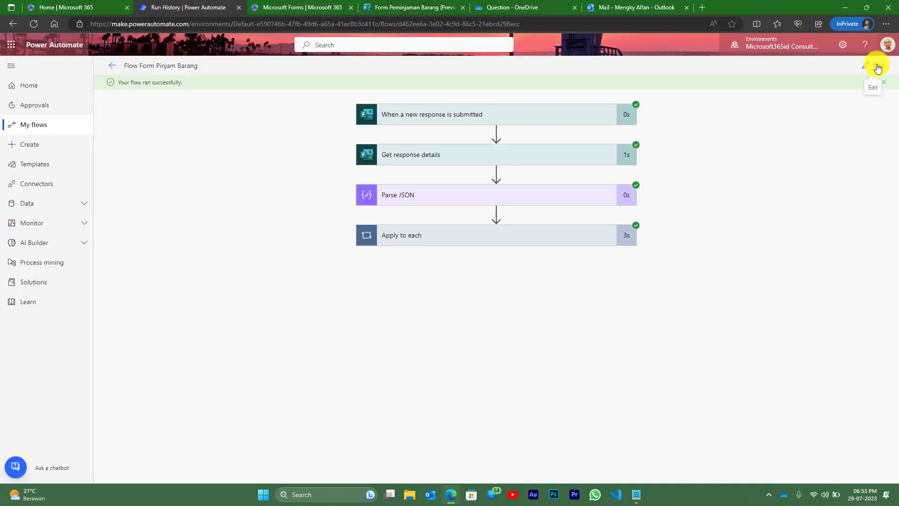
{"action": "left_click", "coordinate": [877, 66]}
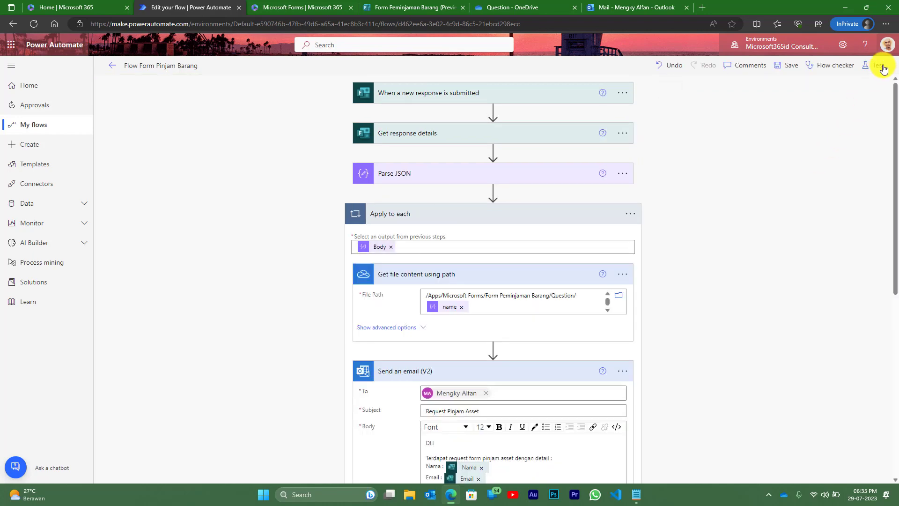
{"action": "left_click", "coordinate": [880, 67]}
{"action": "left_click", "coordinate": [773, 89]}
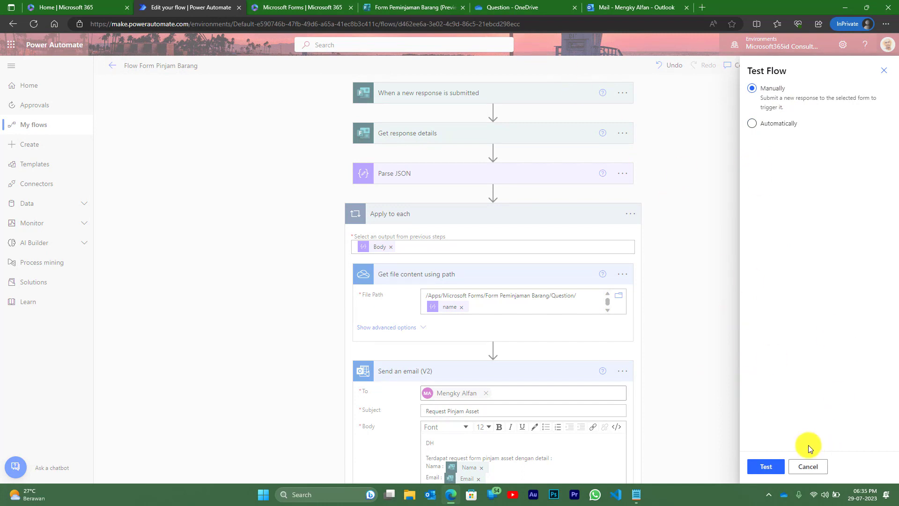
{"action": "left_click", "coordinate": [765, 466]}
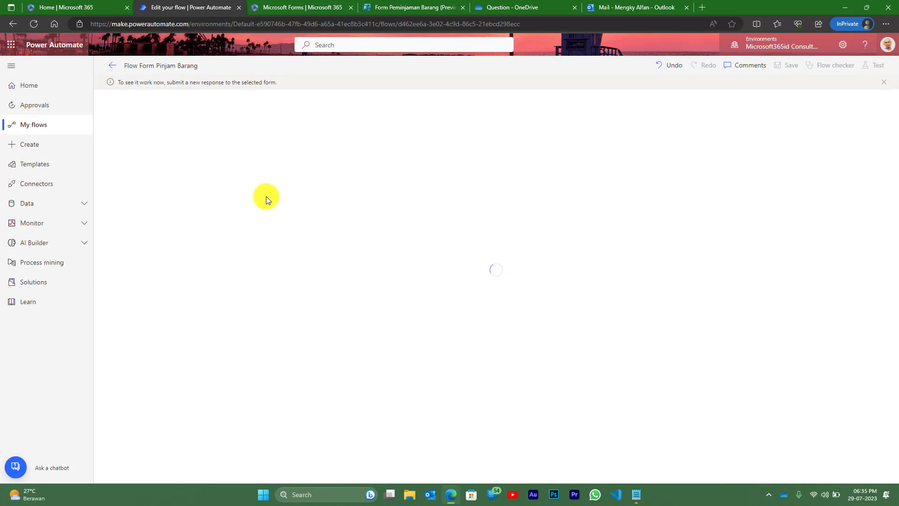
- Enter the requester's name and e-mail address in the borrowing form preview
{"action": "left_click", "coordinate": [398, 7]}
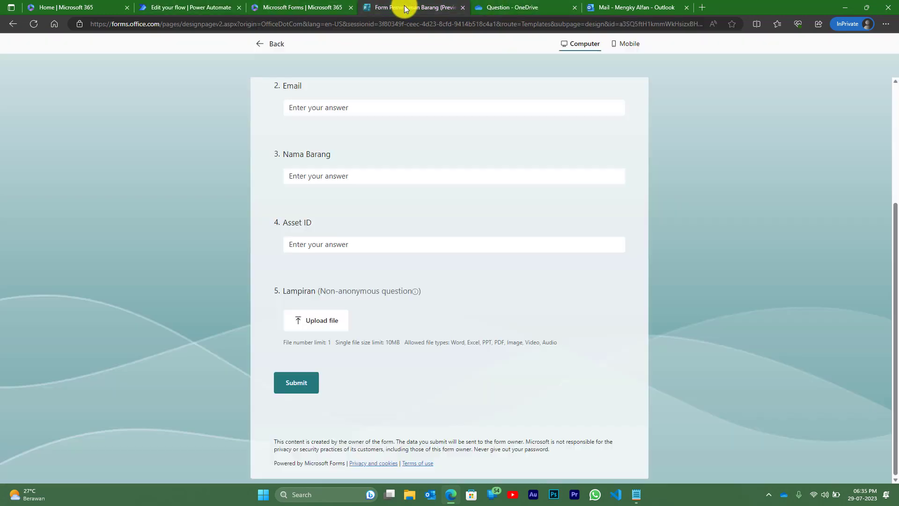
{"action": "scroll", "coordinate": [353, 96], "scroll_direction": "up", "scroll_amount": 3}
{"action": "left_click", "coordinate": [357, 213]}
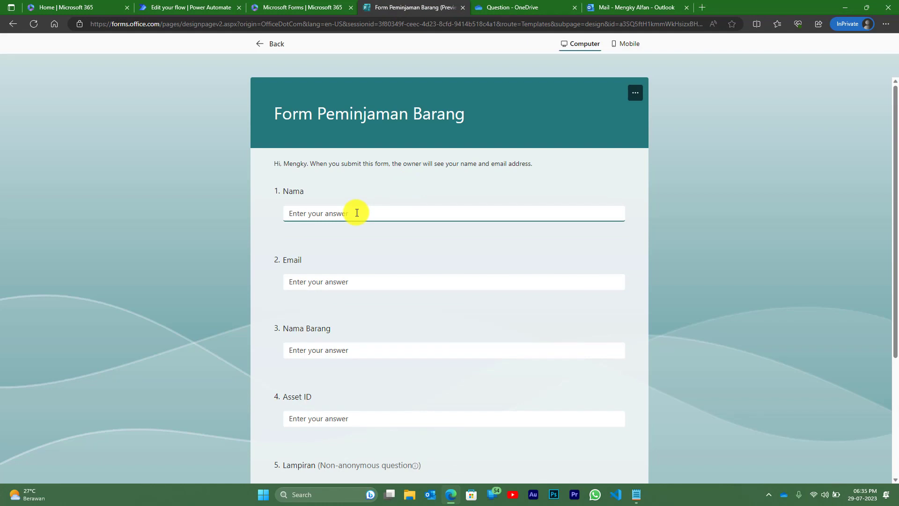
{"action": "type", "text": "Aldi"}
{"action": "key", "text": "Tab"}
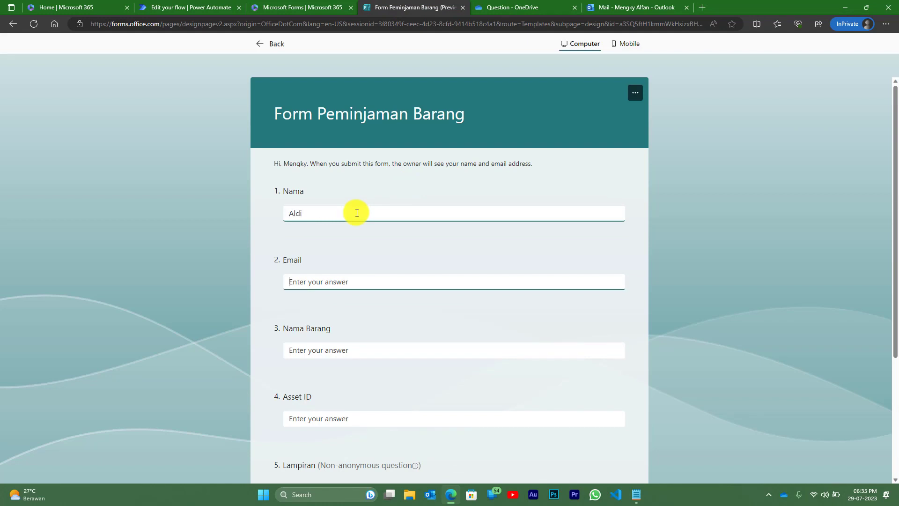
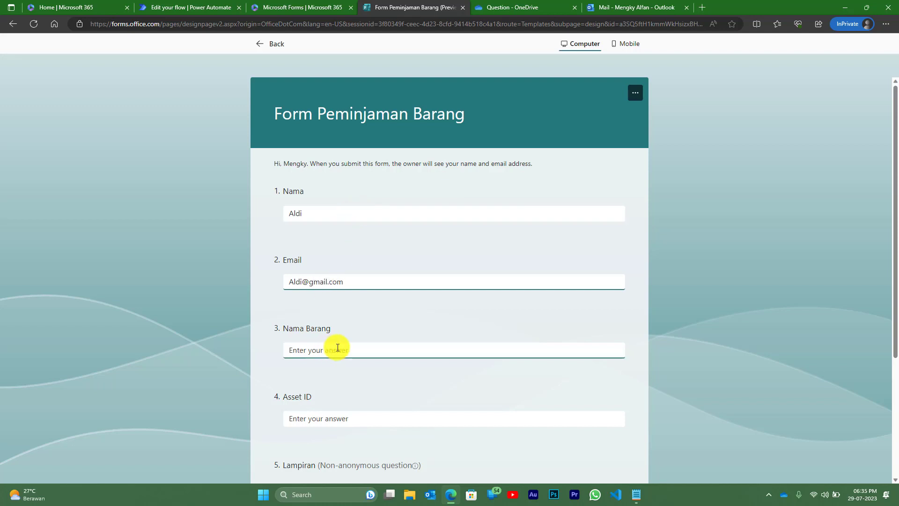
- Answer Nama Barang 'Meja' and Asset ID 'ID02', leave Lampiran empty, and submit
{"action": "left_click", "coordinate": [338, 349]}
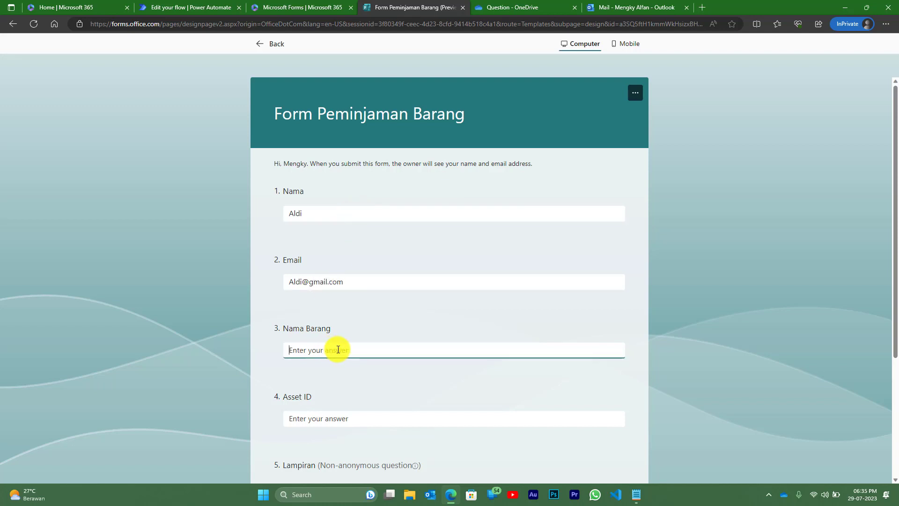
{"action": "type", "text": "Meja"}
{"action": "scroll", "coordinate": [338, 349], "scroll_direction": "down", "scroll_amount": 1}
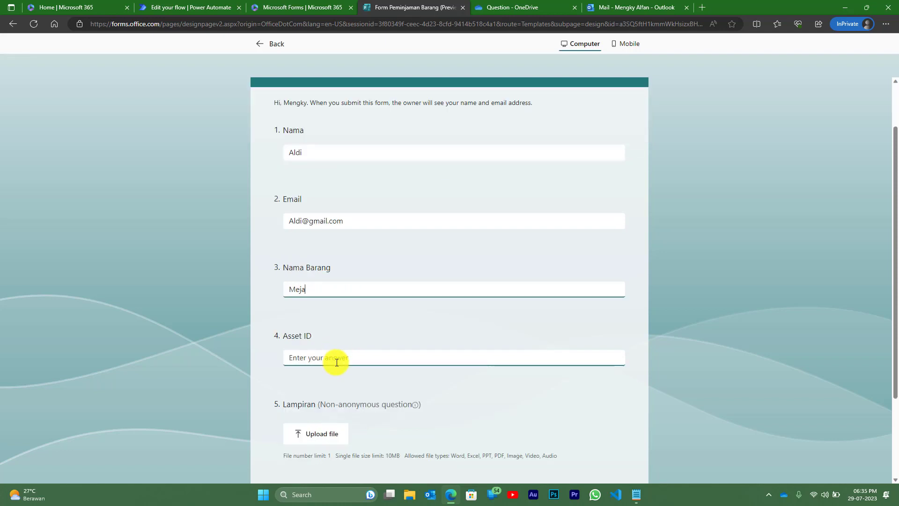
{"action": "left_click", "coordinate": [351, 360]}
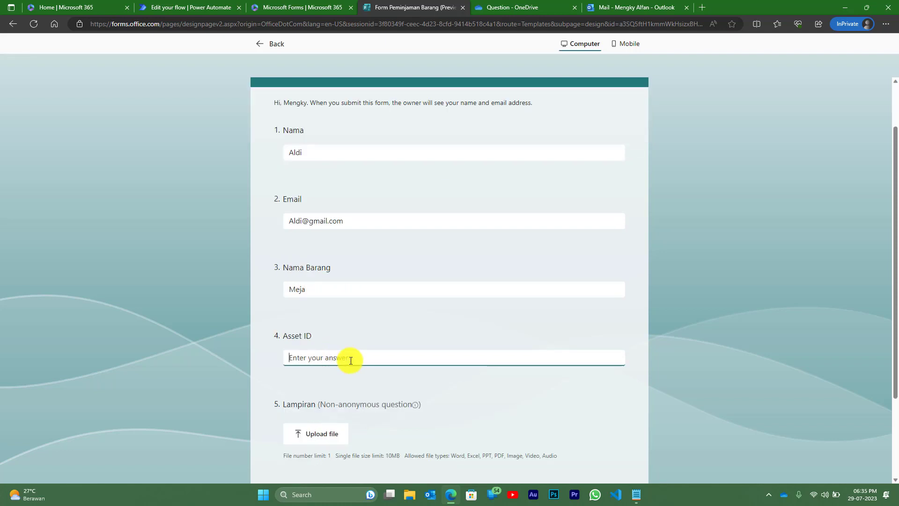
{"action": "type", "text": "ID0"}
{"action": "type", "text": "2"}
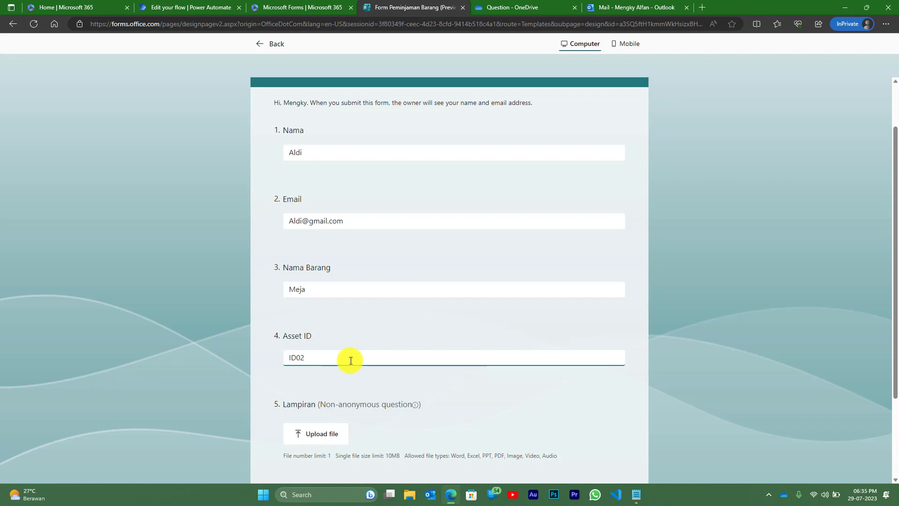
{"action": "scroll", "coordinate": [351, 360], "scroll_direction": "down", "scroll_amount": 3}
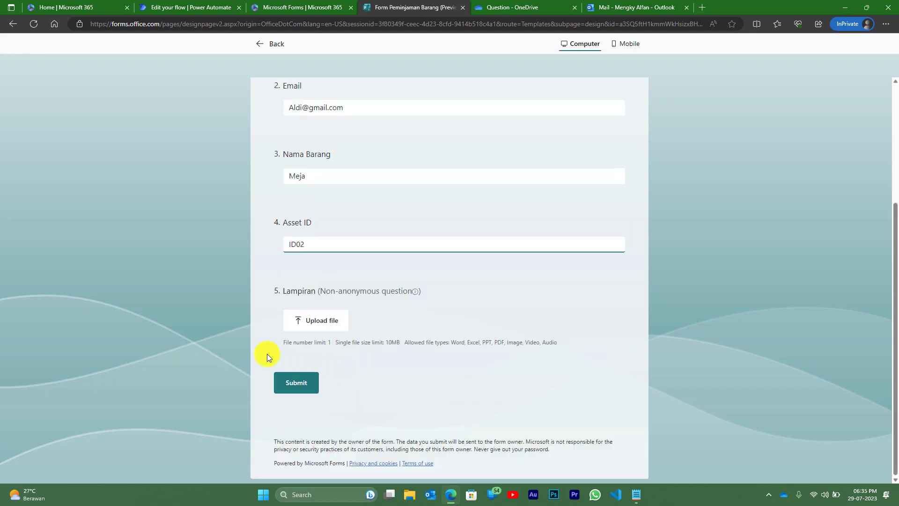
{"action": "left_click", "coordinate": [292, 383]}
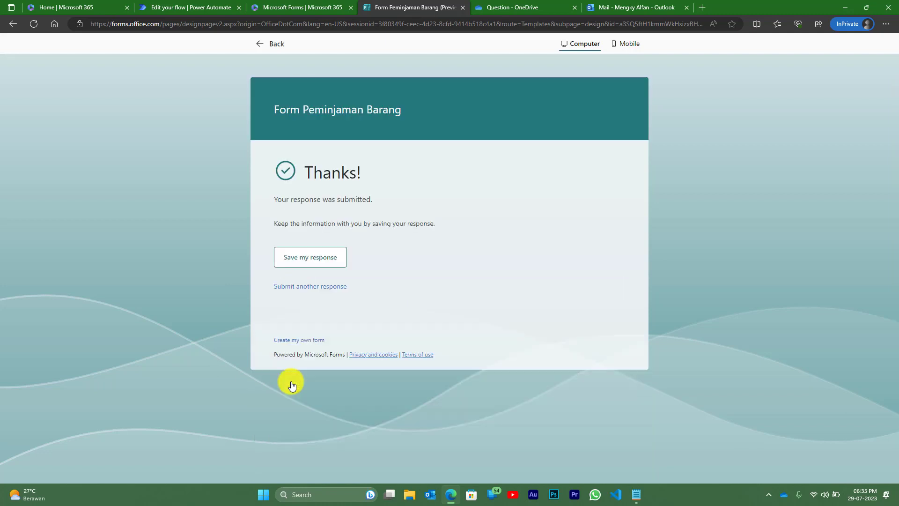
{"action": "left_click", "coordinate": [191, 9]}
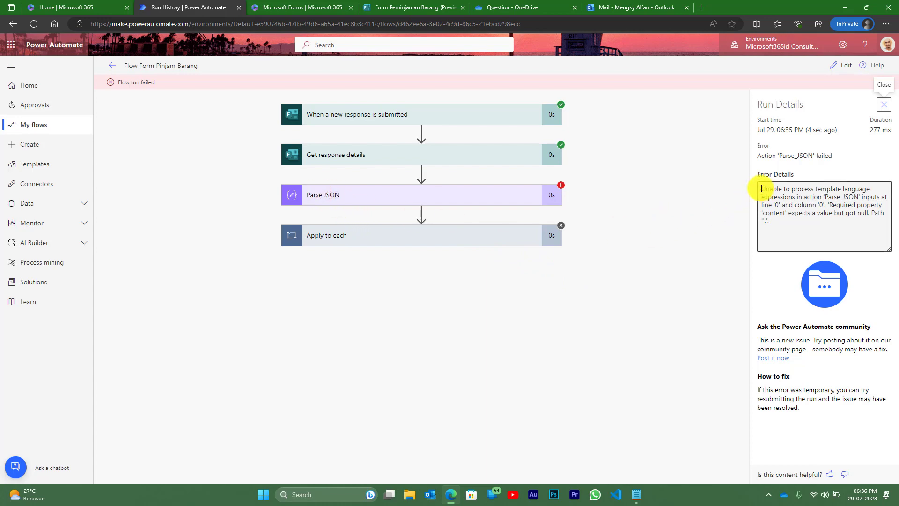
{"action": "left_click_drag", "start_coordinate": [761, 190], "coordinate": [882, 227]}
{"action": "left_click", "coordinate": [799, 217]}
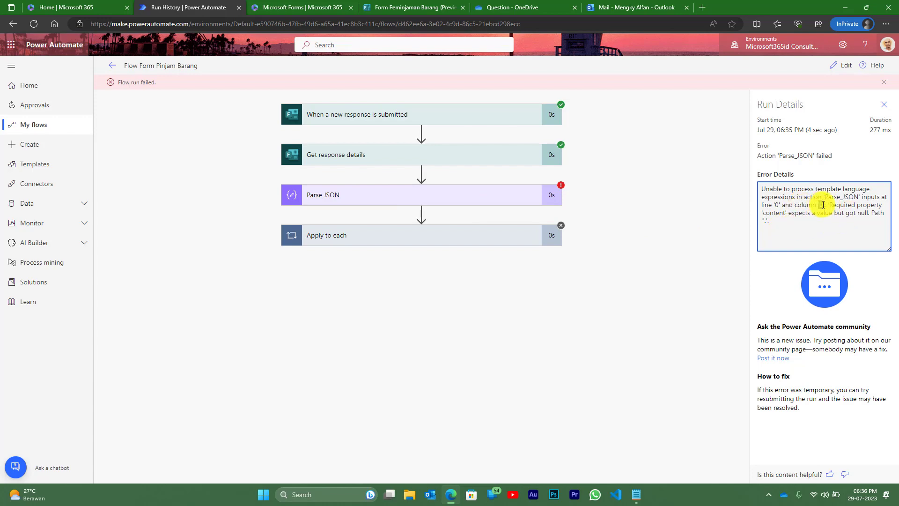
{"action": "left_click_drag", "start_coordinate": [823, 205], "coordinate": [771, 223]}
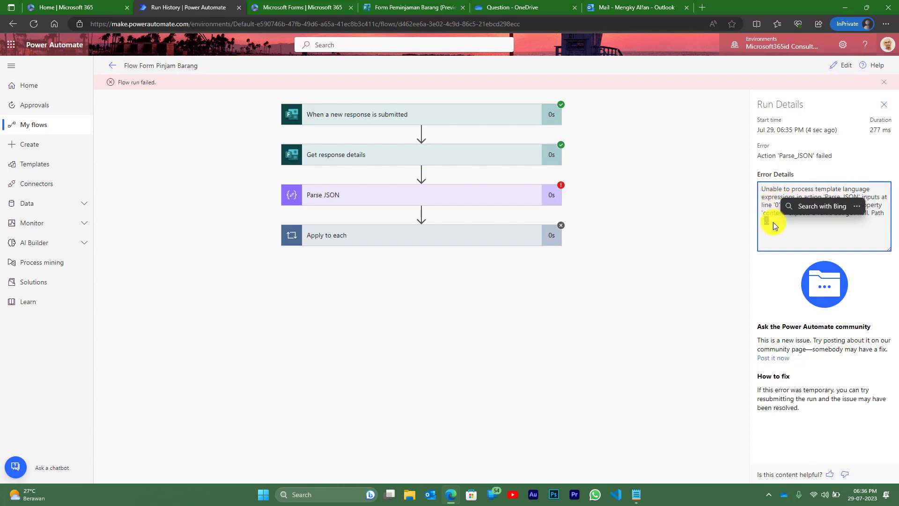
{"action": "left_click", "coordinate": [839, 190]}
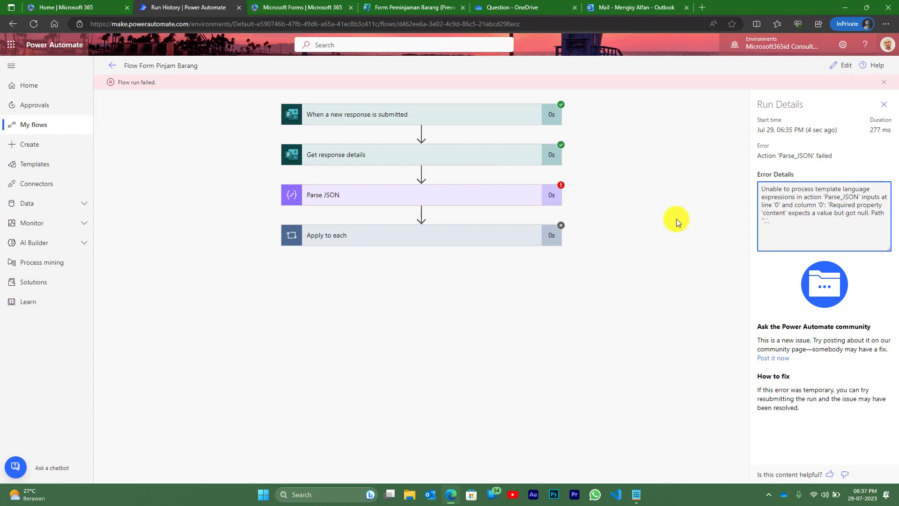
- Insert a Condition step directly after Get response details in the flow
{"action": "left_click", "coordinate": [843, 65]}
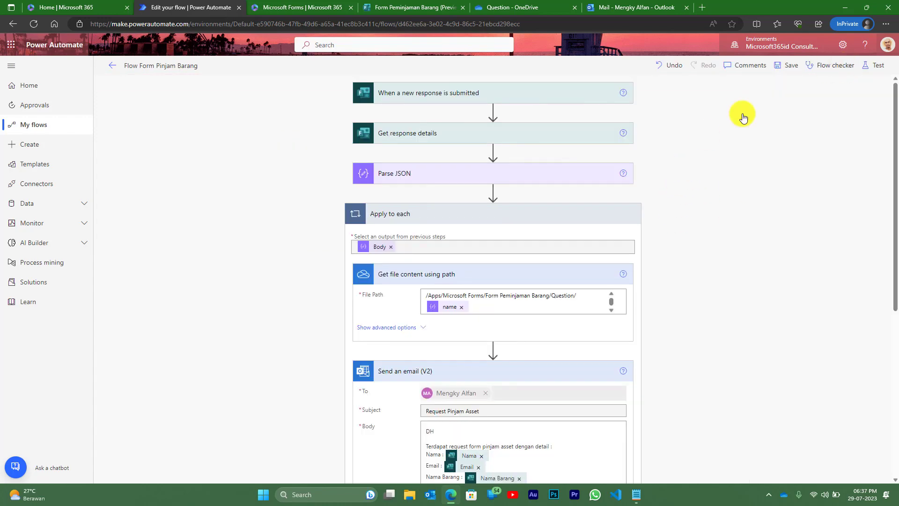
{"action": "left_click", "coordinate": [424, 212]}
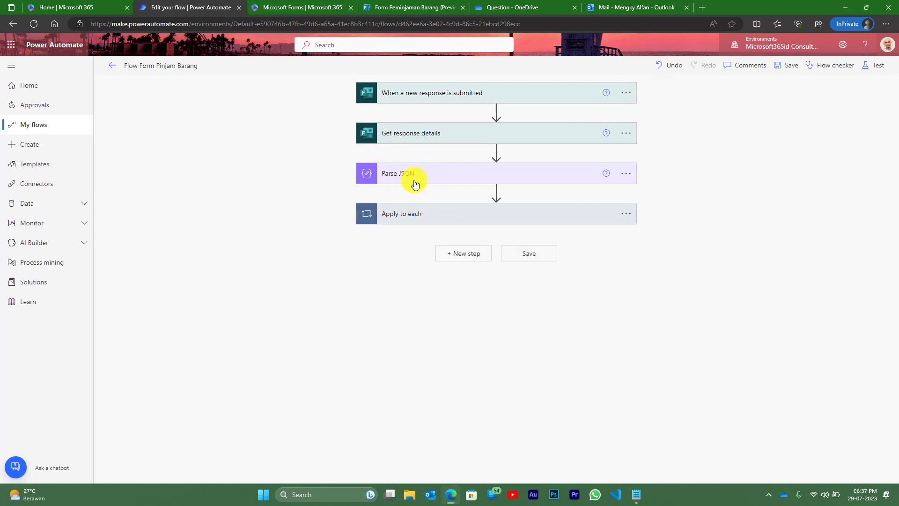
{"action": "mouse_move", "coordinate": [462, 157]}
{"action": "left_click", "coordinate": [497, 153]}
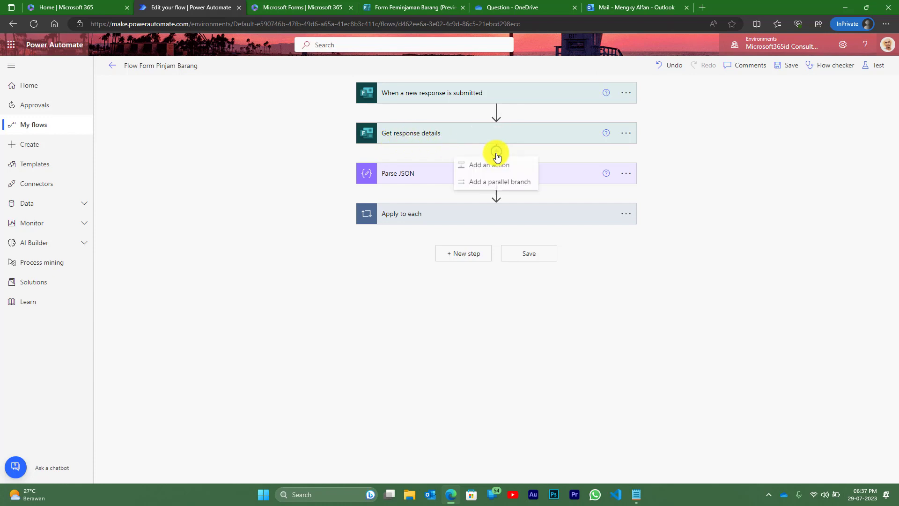
{"action": "left_click", "coordinate": [495, 167]}
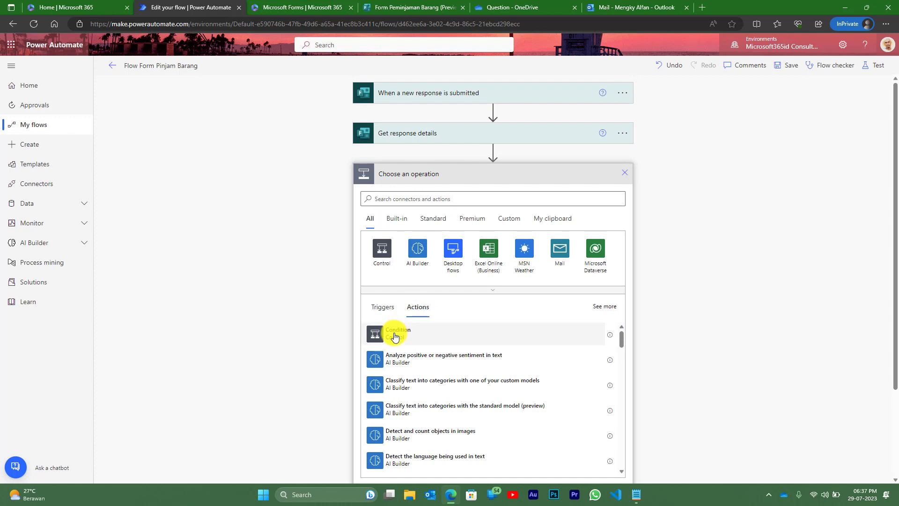
{"action": "left_click", "coordinate": [395, 335]}
- Set the condition to Lampiran is not equal to ""
{"action": "left_click", "coordinate": [418, 203]}
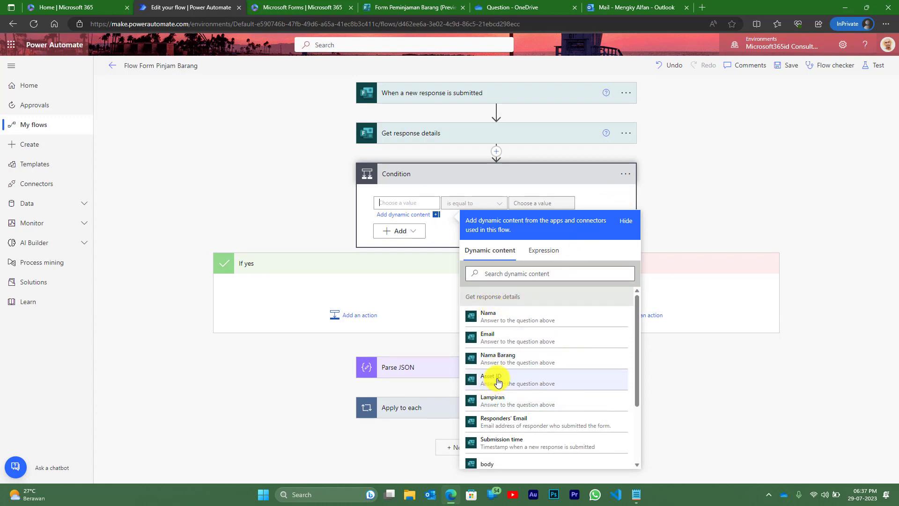
{"action": "left_click", "coordinate": [495, 401]}
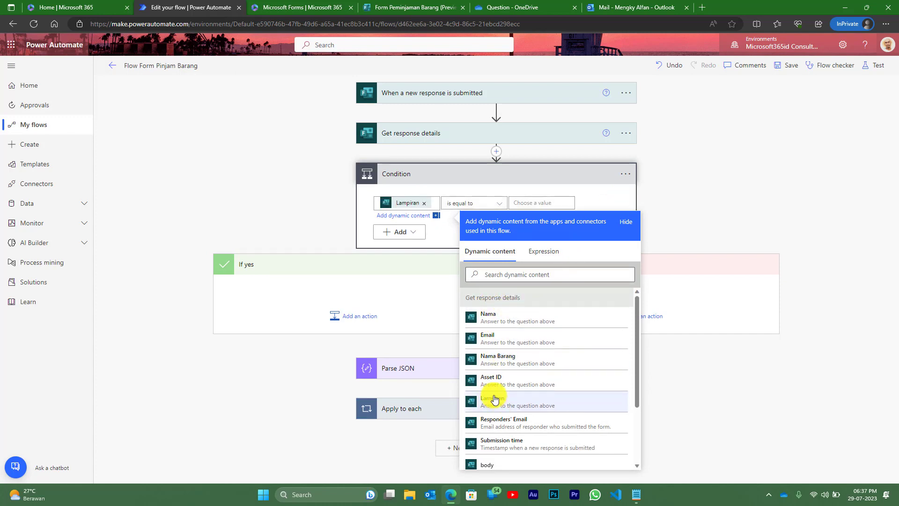
{"action": "left_click", "coordinate": [498, 202]}
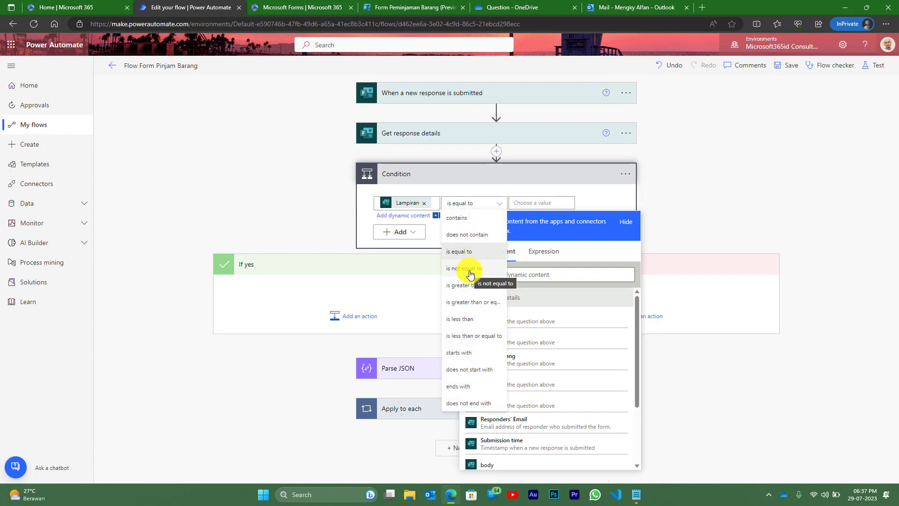
{"action": "left_click", "coordinate": [471, 274]}
{"action": "left_click", "coordinate": [531, 203]}
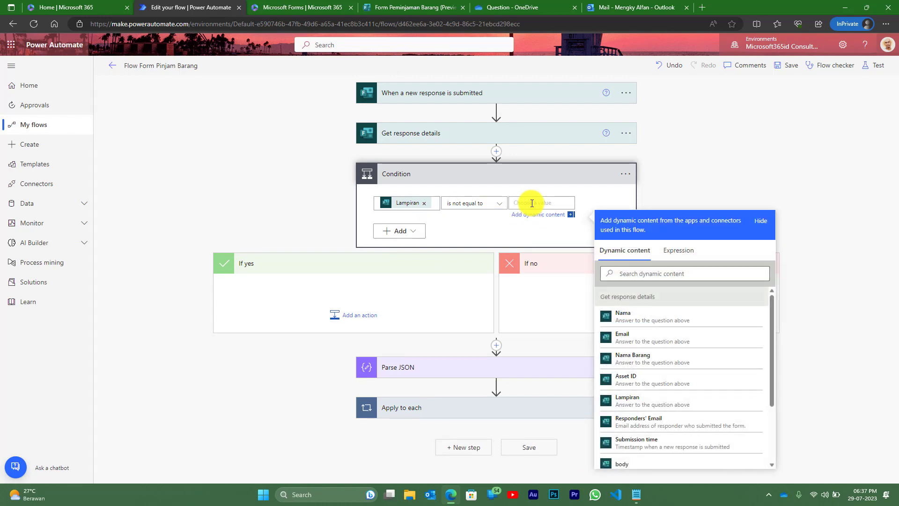
{"action": "type", "text": "\""}
- Move Parse JSON and Apply to each into the If yes branch
{"action": "left_click_drag", "start_coordinate": [426, 371], "coordinate": [308, 280]}
{"action": "left_click_drag", "start_coordinate": [401, 391], "coordinate": [280, 322]}
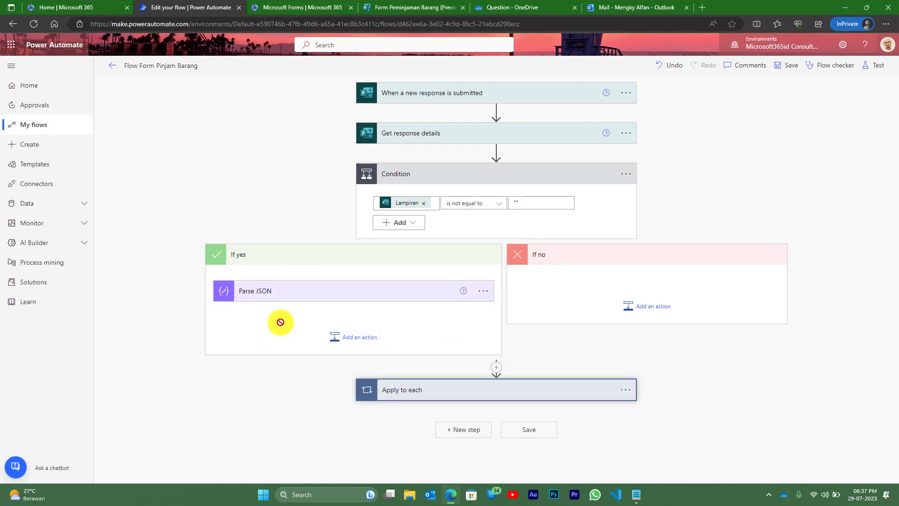
{"action": "left_click_drag", "start_coordinate": [410, 391], "coordinate": [288, 316]}
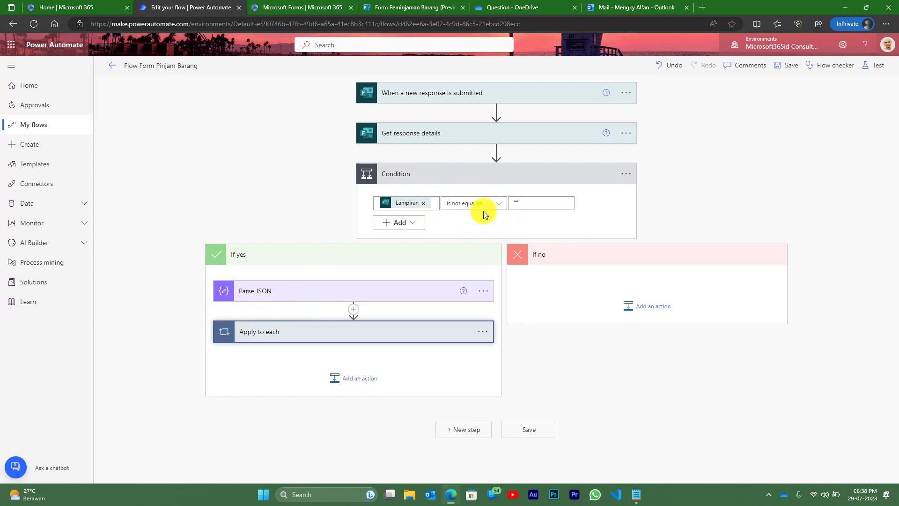
- Add a Send an email (V2) action to the If no branch
{"action": "left_click", "coordinate": [626, 305]}
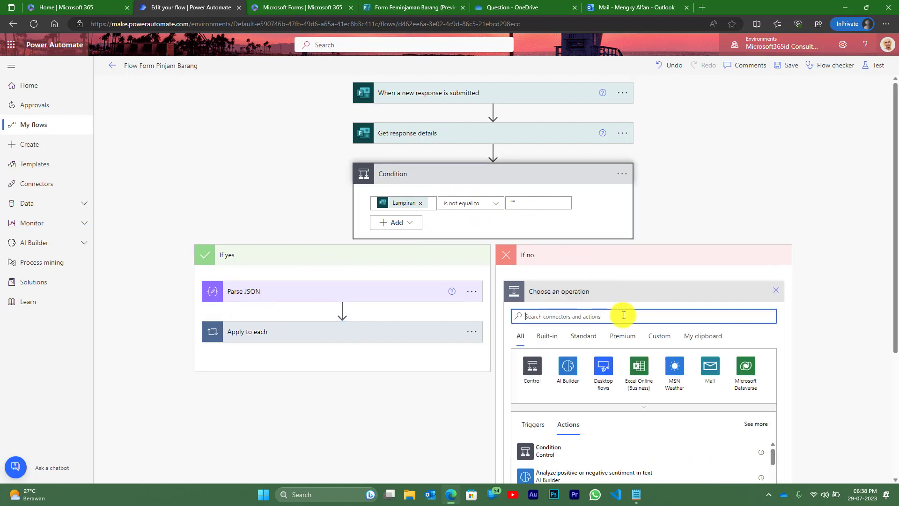
{"action": "type", "text": "send"}
{"action": "scroll", "coordinate": [624, 316], "scroll_direction": "down", "scroll_amount": 1}
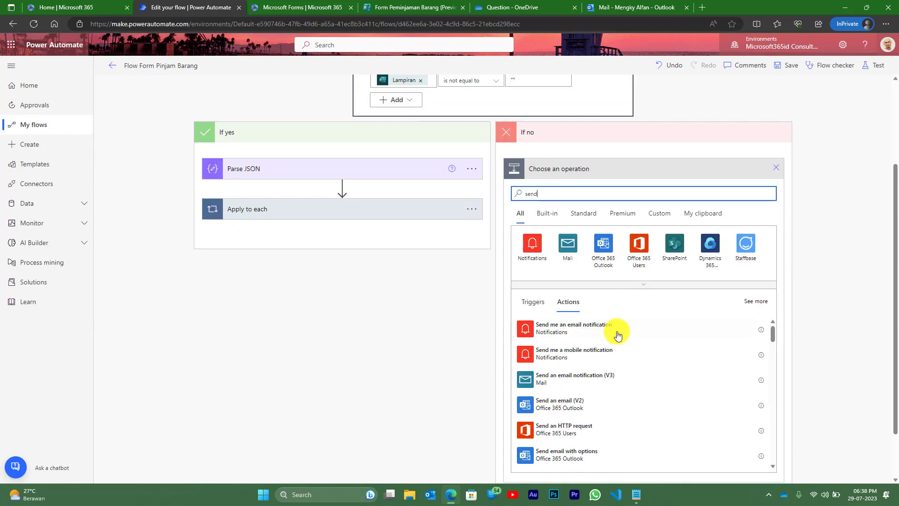
{"action": "left_click", "coordinate": [574, 409]}
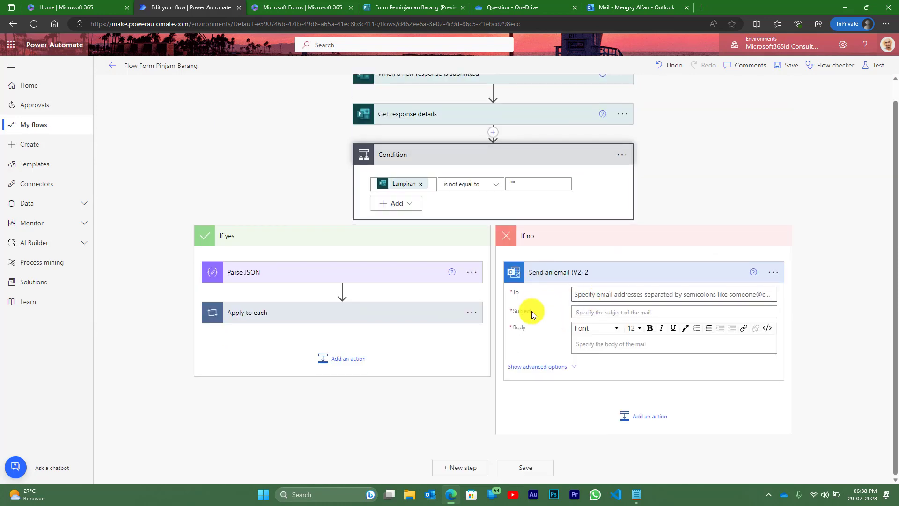
- Expand the original email action and give the new email the same recipient
{"action": "left_click", "coordinate": [272, 317]}
{"action": "scroll", "coordinate": [281, 319], "scroll_direction": "down", "scroll_amount": 2}
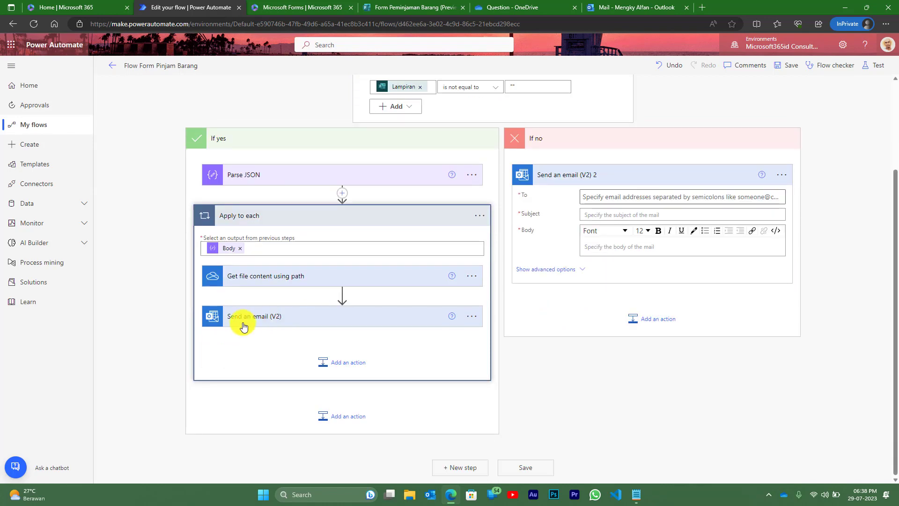
{"action": "left_click", "coordinate": [252, 321]}
{"action": "scroll", "coordinate": [259, 291], "scroll_direction": "down", "scroll_amount": 1}
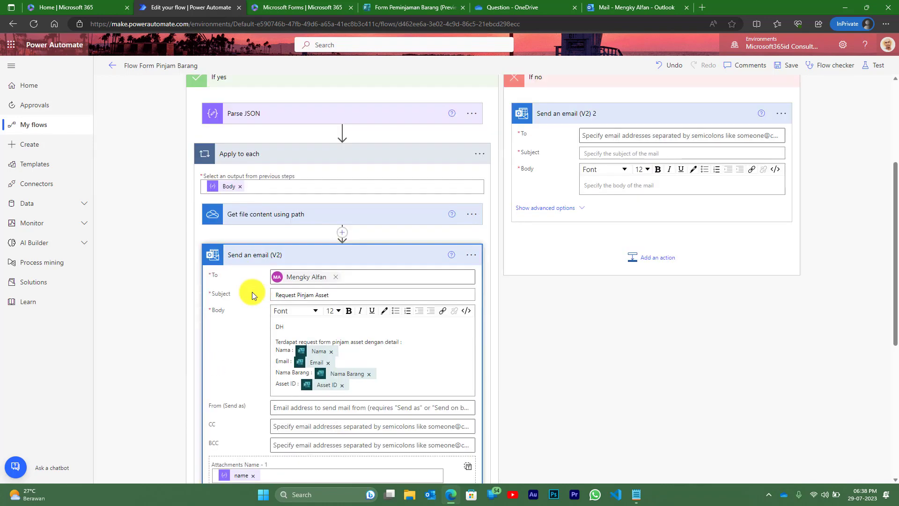
{"action": "left_click", "coordinate": [621, 136]}
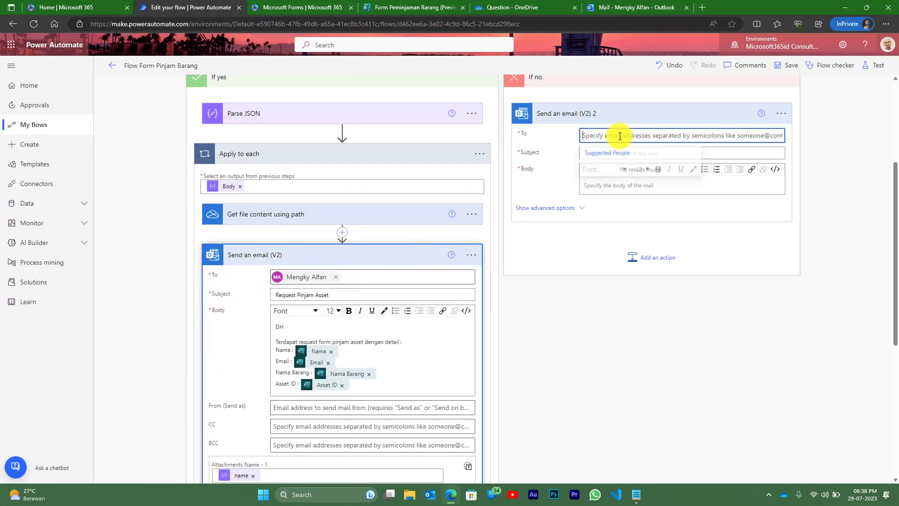
{"action": "type", "text": "mengky"}
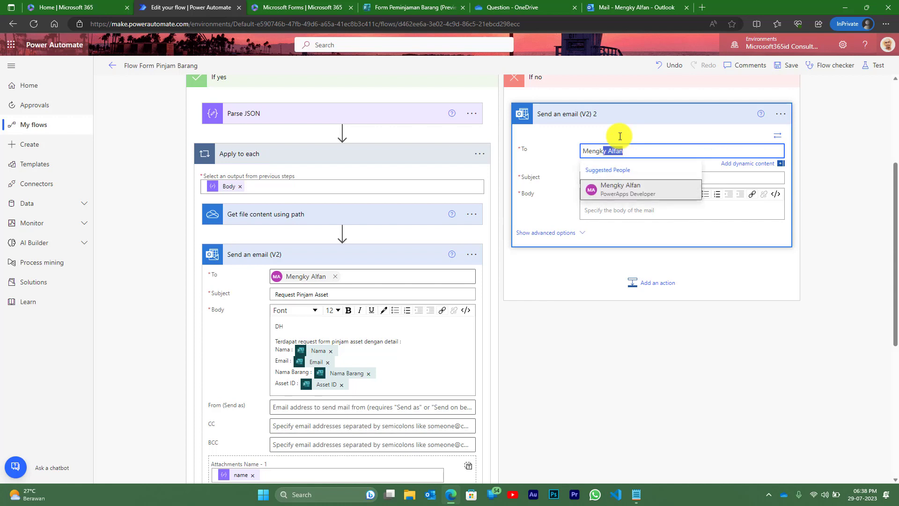
{"action": "left_click", "coordinate": [627, 197]}
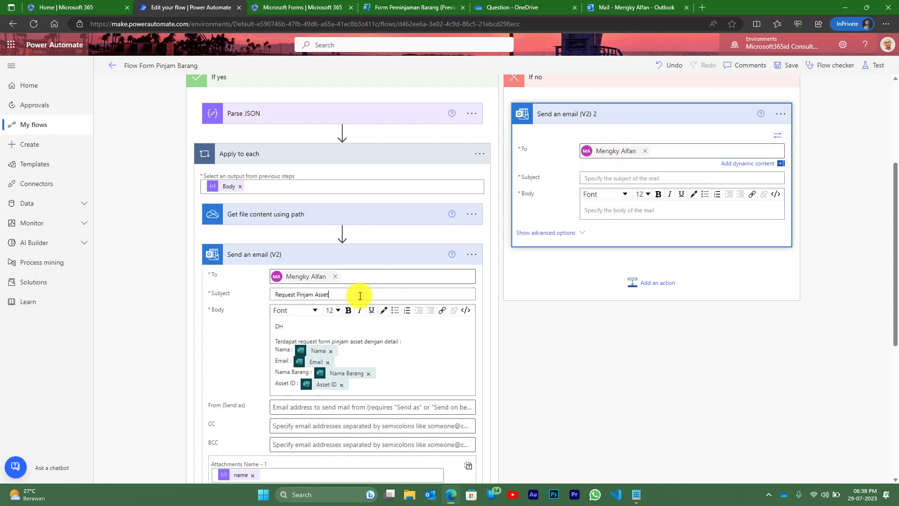
- Copy the Request Pinjam Asset subject and the Nama/Asset ID body into the new email
{"action": "left_click", "coordinate": [359, 295]}
{"action": "triple_click", "coordinate": [361, 295]}
{"action": "key", "text": "ctrl+c"}
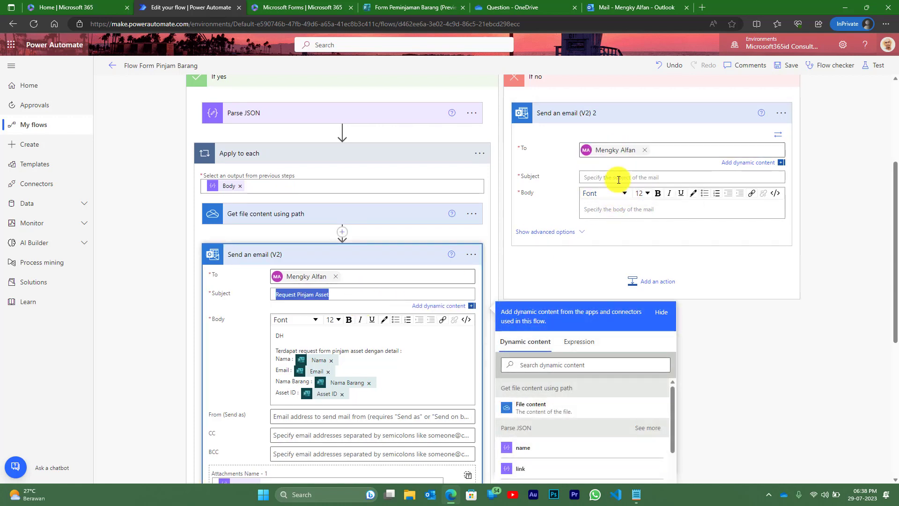
{"action": "left_click", "coordinate": [614, 177]}
{"action": "key", "text": "ctrl+v"}
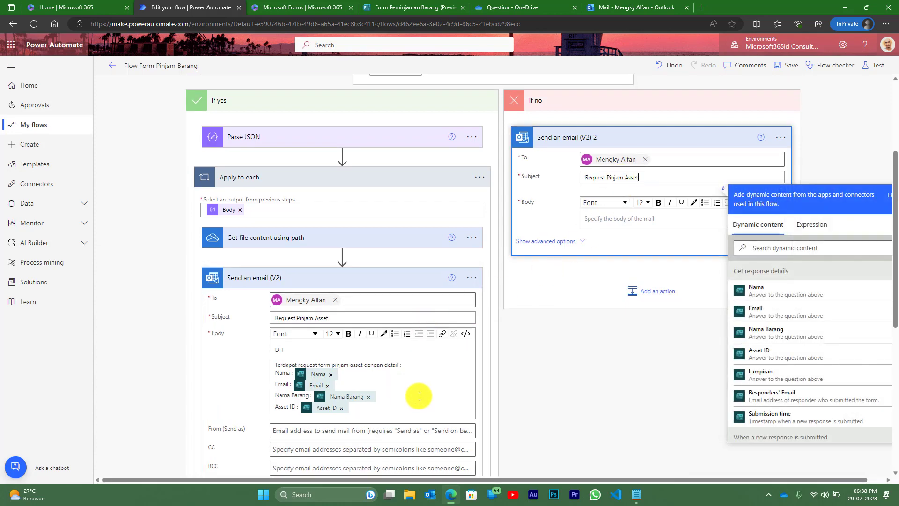
{"action": "left_click", "coordinate": [419, 396]}
{"action": "key", "text": "ctrl+a"}
{"action": "key", "text": "ctrl+c"}
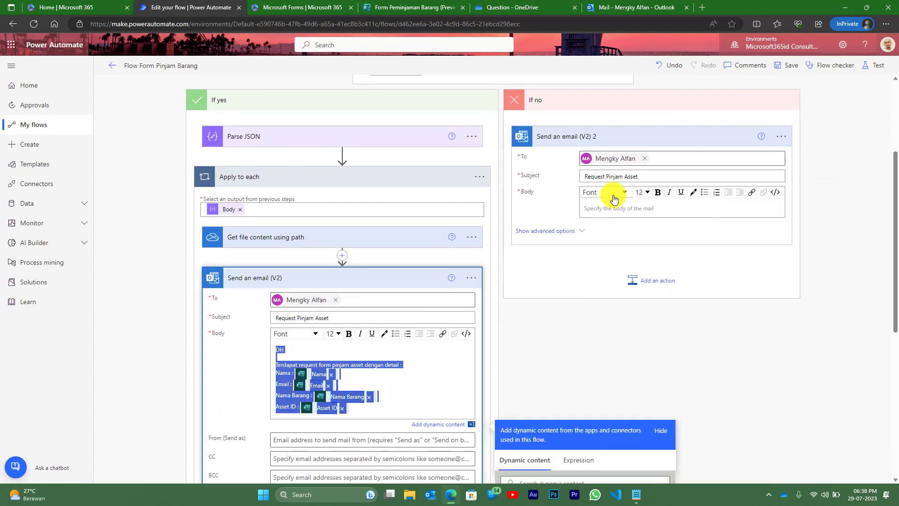
{"action": "left_click", "coordinate": [612, 210]}
{"action": "key", "text": "ctrl+v"}
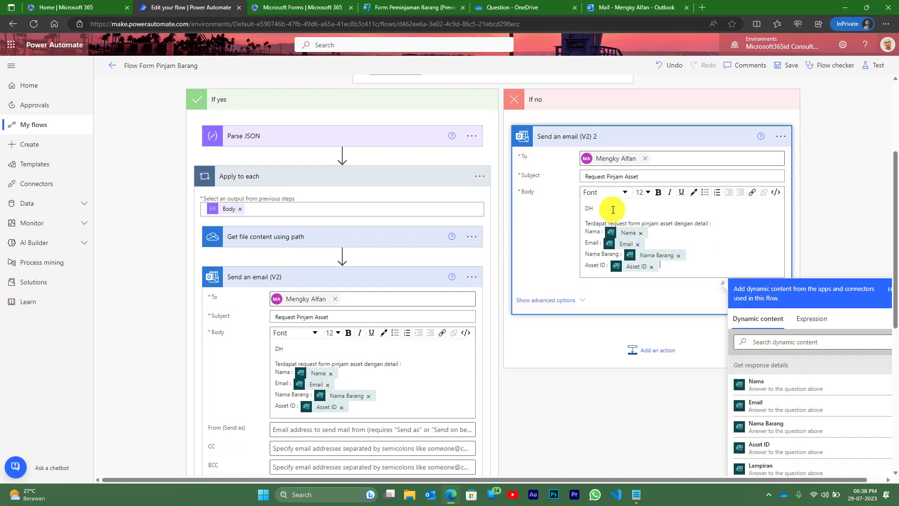
- Reveal the new email's advanced fields, leaving Attachments empty
{"action": "scroll", "coordinate": [402, 234], "scroll_direction": "down", "scroll_amount": 4}
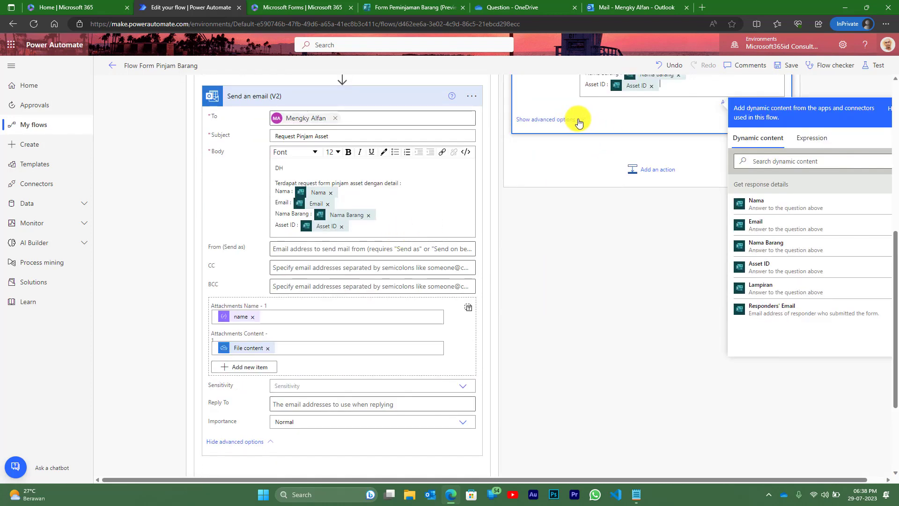
{"action": "left_click", "coordinate": [579, 121]}
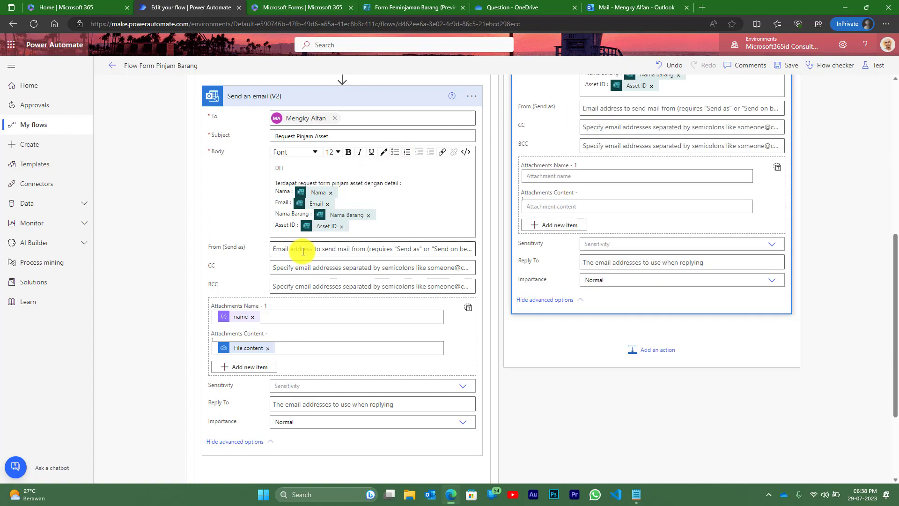
{"action": "scroll", "coordinate": [302, 252], "scroll_direction": "up", "scroll_amount": 5}
{"action": "scroll", "coordinate": [303, 251], "scroll_direction": "down", "scroll_amount": 6}
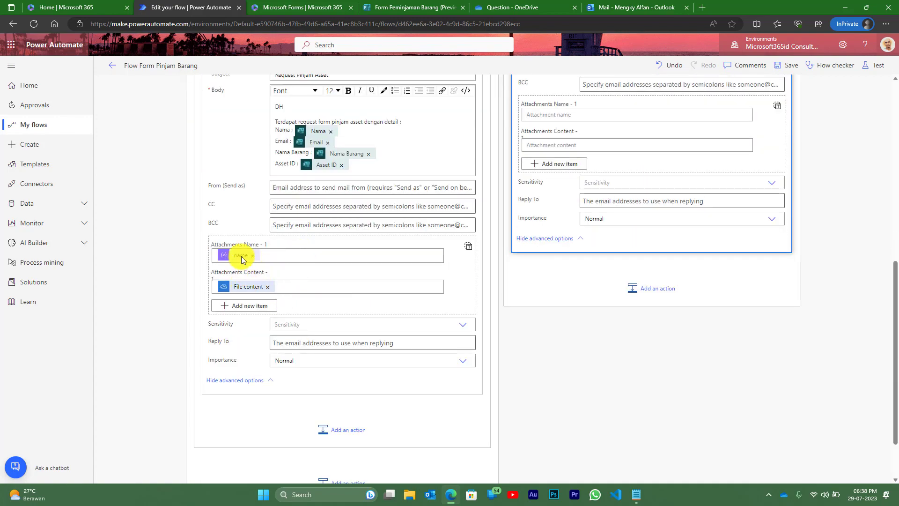
{"action": "scroll", "coordinate": [241, 257], "scroll_direction": "up", "scroll_amount": 8}
{"action": "scroll", "coordinate": [454, 204], "scroll_direction": "down", "scroll_amount": 3}
{"action": "scroll", "coordinate": [453, 203], "scroll_direction": "down", "scroll_amount": 4}
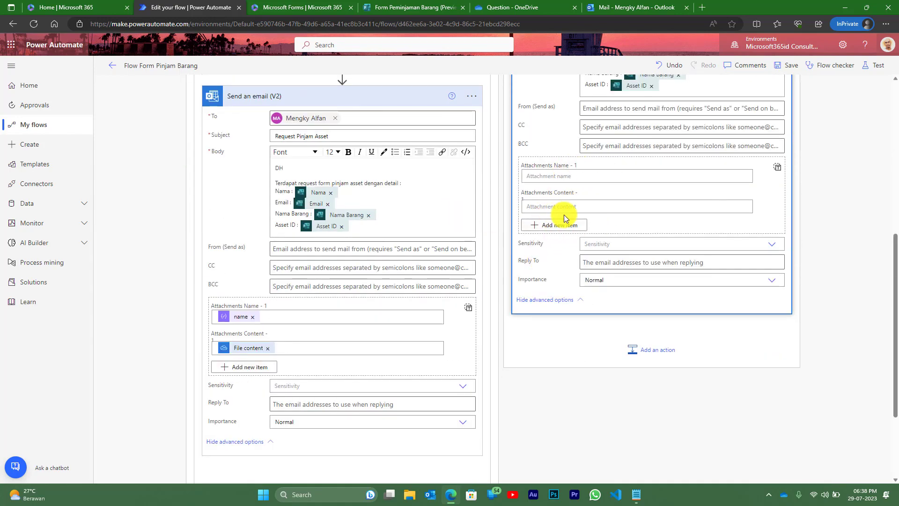
{"action": "scroll", "coordinate": [593, 201], "scroll_direction": "up", "scroll_amount": 4}
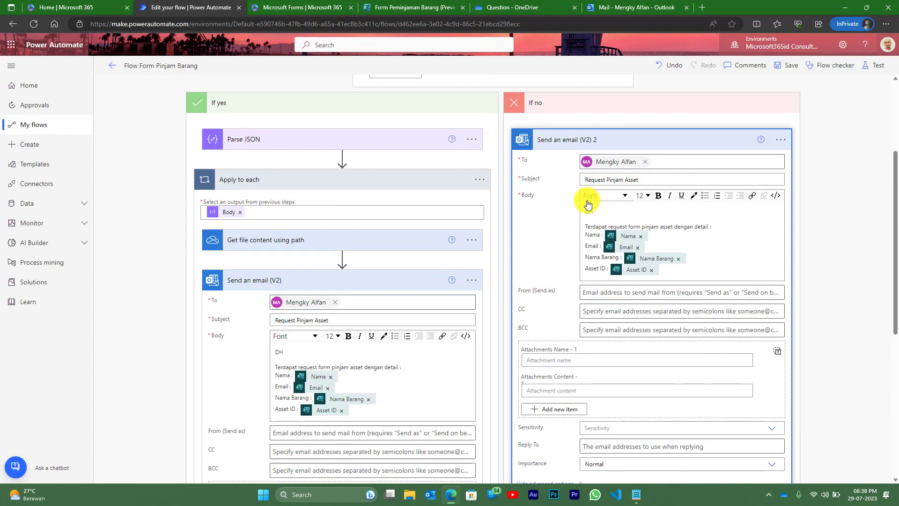
{"action": "scroll", "coordinate": [589, 203], "scroll_direction": "up", "scroll_amount": 3}
{"action": "scroll", "coordinate": [586, 202], "scroll_direction": "down", "scroll_amount": 1}
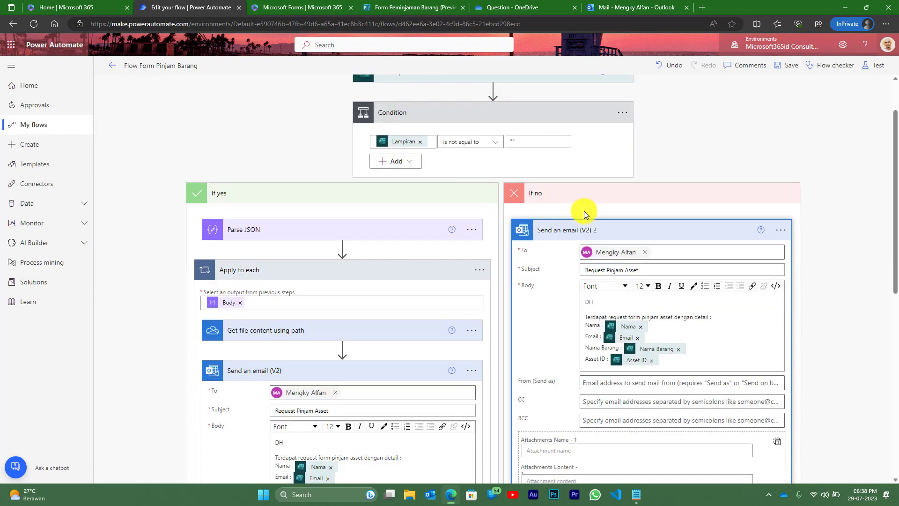
{"action": "scroll", "coordinate": [583, 210], "scroll_direction": "down", "scroll_amount": 4}
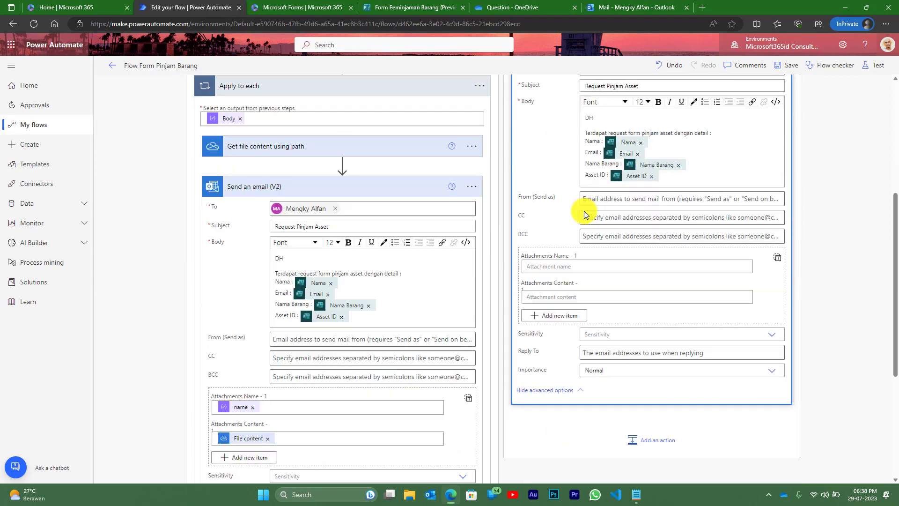
{"action": "scroll", "coordinate": [548, 293], "scroll_direction": "up", "scroll_amount": 5}
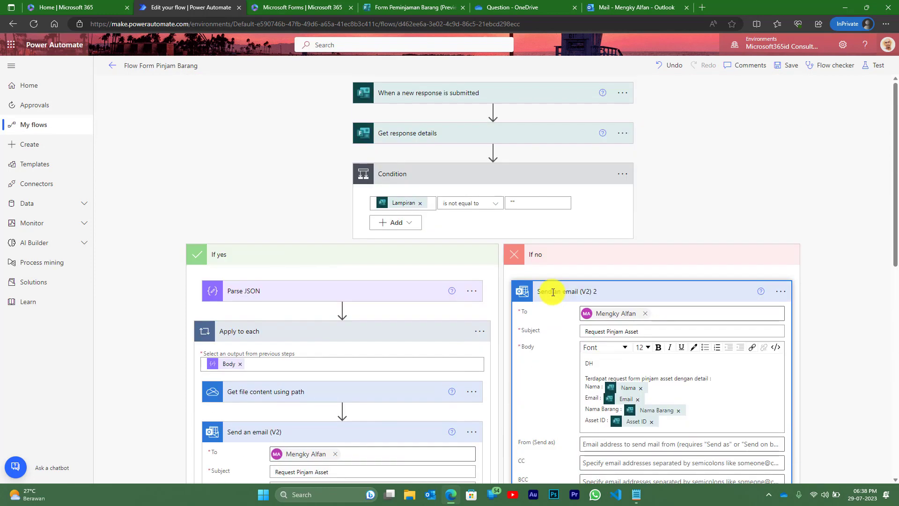
- Save the flow and test it by replaying the recently failed run's trigger data
{"action": "left_click", "coordinate": [790, 67]}
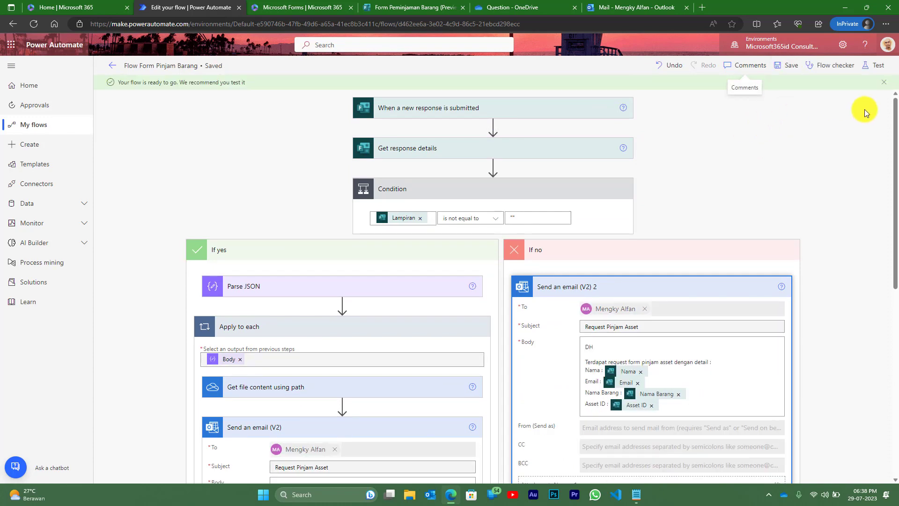
{"action": "left_click", "coordinate": [881, 67]}
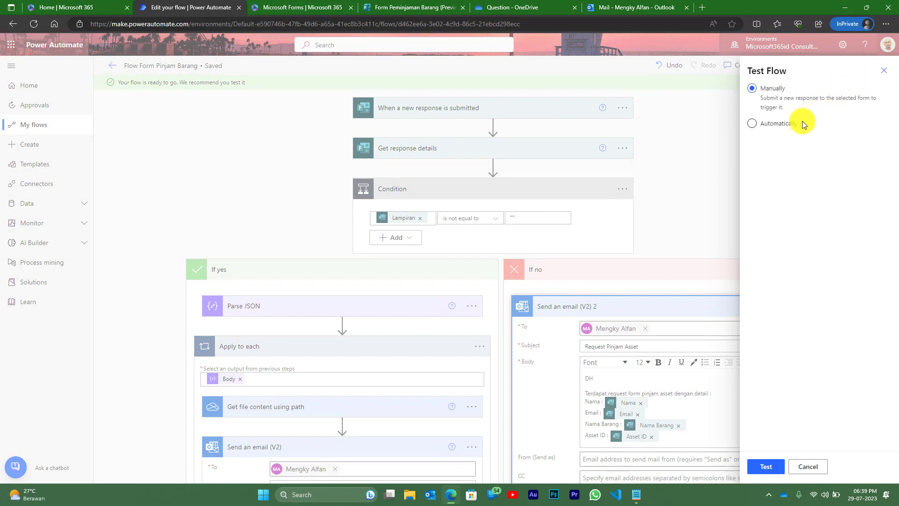
{"action": "left_click", "coordinate": [788, 124]}
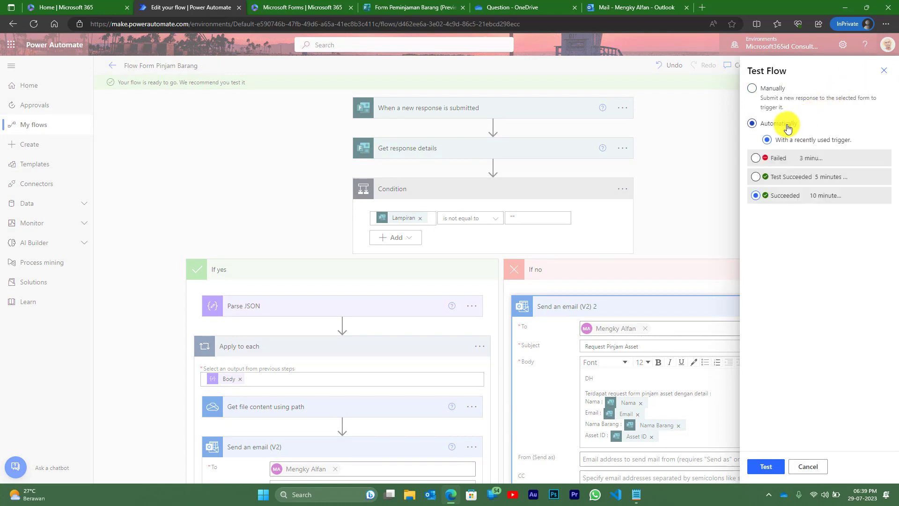
{"action": "left_click", "coordinate": [755, 159]}
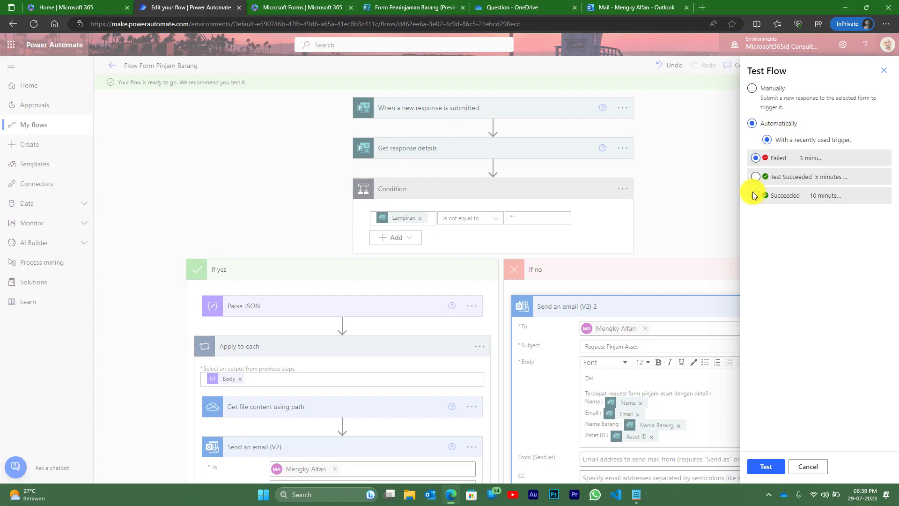
{"action": "left_click", "coordinate": [767, 467]}
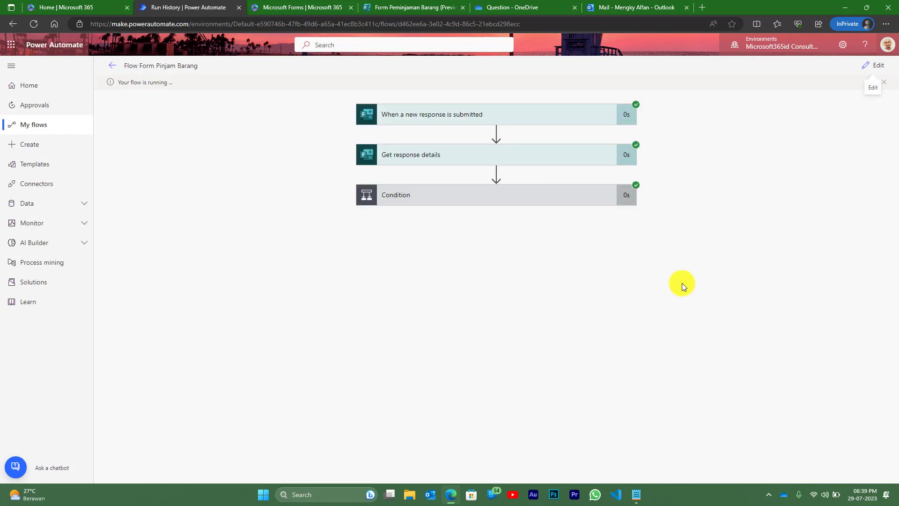
- Expand the trigger, Get response details and Condition steps in the run details
{"action": "left_click", "coordinate": [432, 116]}
{"action": "left_click", "coordinate": [417, 305]}
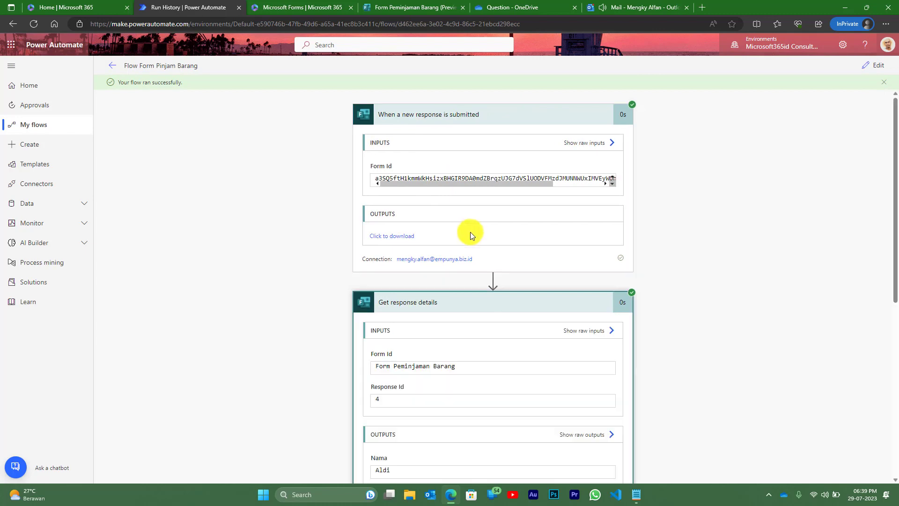
{"action": "scroll", "coordinate": [471, 226], "scroll_direction": "down", "scroll_amount": 3}
{"action": "scroll", "coordinate": [471, 226], "scroll_direction": "down", "scroll_amount": 4}
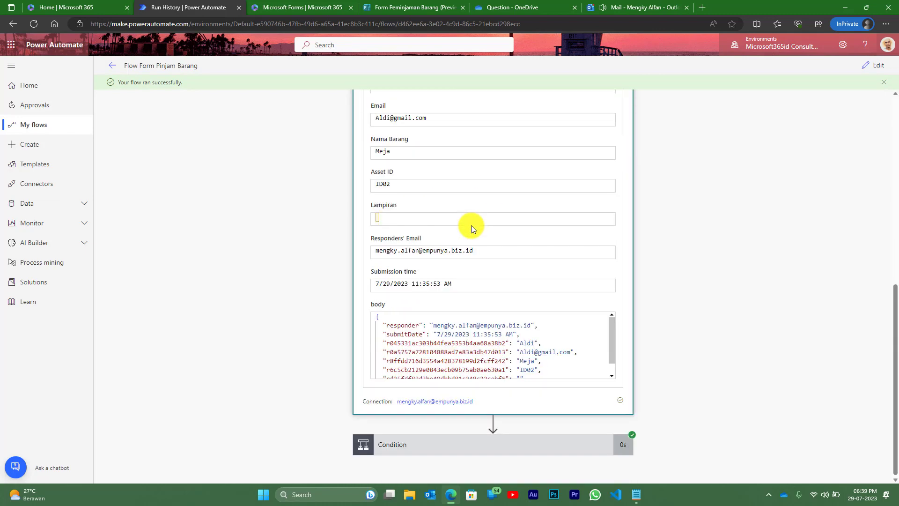
{"action": "left_click", "coordinate": [415, 449]}
- Check that Lampiran is empty and the Condition expression evaluated false
{"action": "scroll", "coordinate": [420, 237], "scroll_direction": "down", "scroll_amount": 4}
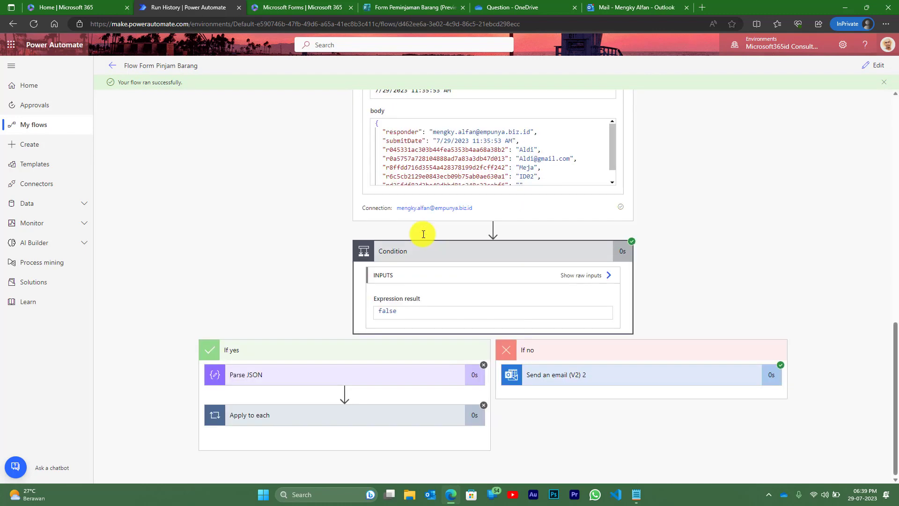
{"action": "scroll", "coordinate": [521, 153], "scroll_direction": "down", "scroll_amount": 1}
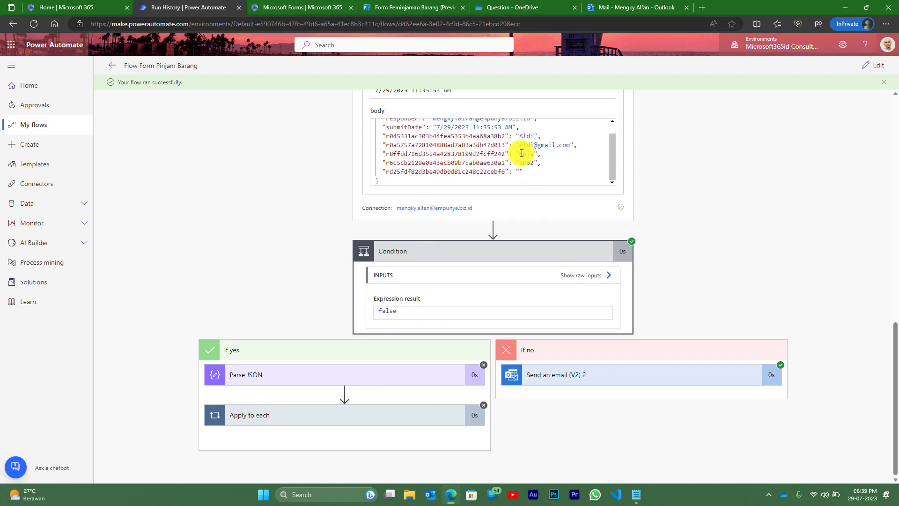
{"action": "scroll", "coordinate": [532, 164], "scroll_direction": "up", "scroll_amount": 1}
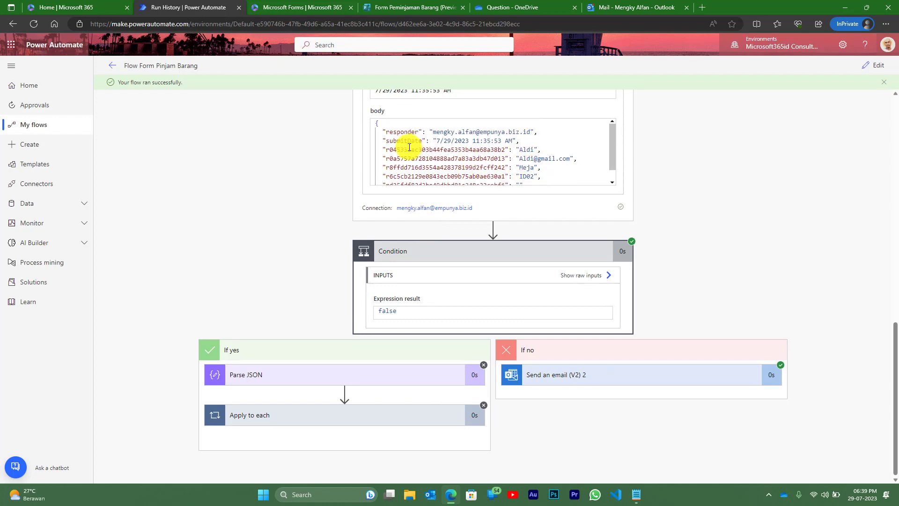
{"action": "scroll", "coordinate": [332, 187], "scroll_direction": "up", "scroll_amount": 3}
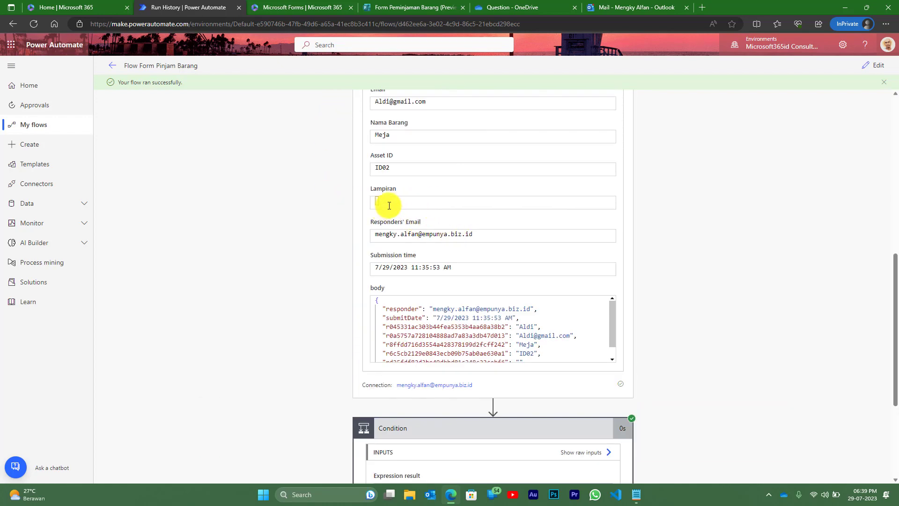
{"action": "left_click", "coordinate": [369, 202]}
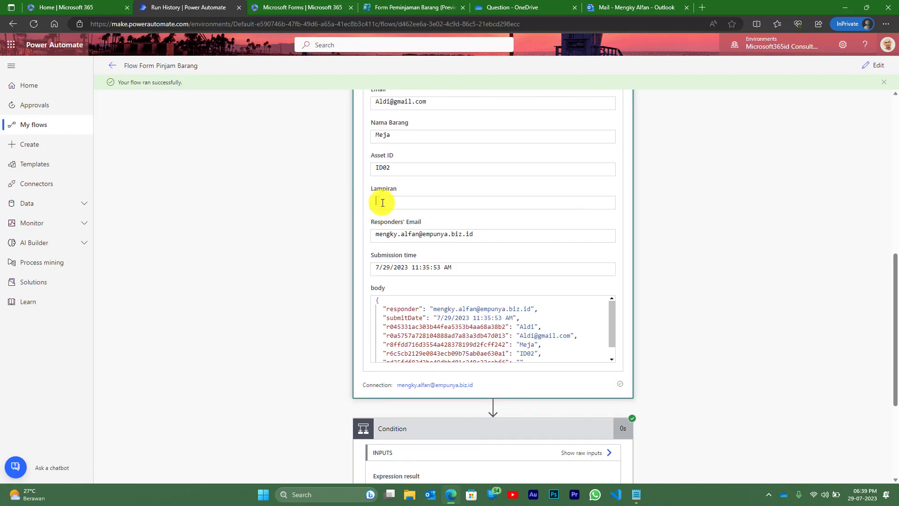
{"action": "scroll", "coordinate": [381, 202], "scroll_direction": "down", "scroll_amount": 1}
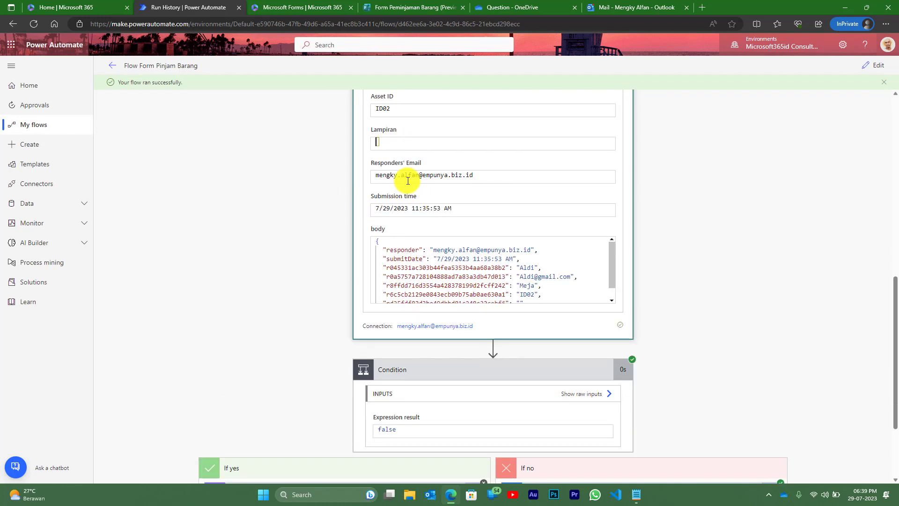
{"action": "scroll", "coordinate": [448, 342], "scroll_direction": "down", "scroll_amount": 2}
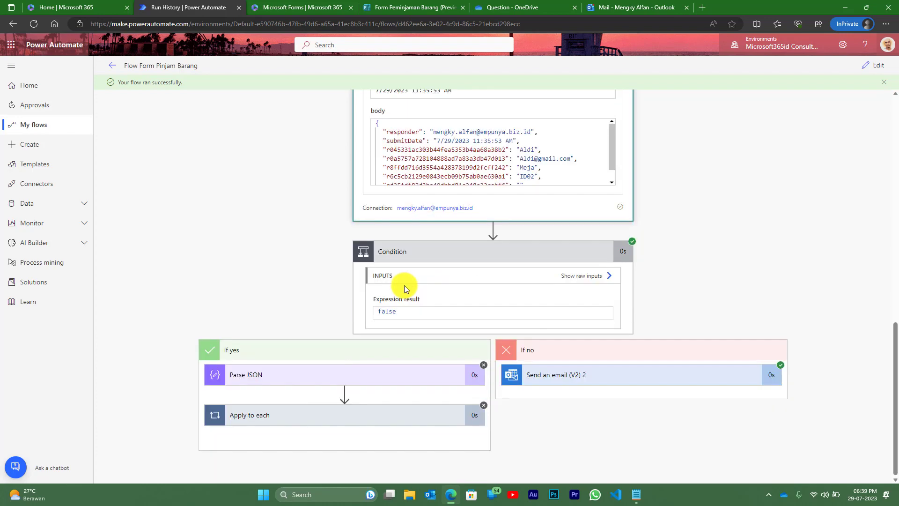
{"action": "scroll", "coordinate": [402, 310], "scroll_direction": "up", "scroll_amount": 2}
{"action": "scroll", "coordinate": [402, 310], "scroll_direction": "up", "scroll_amount": 1}
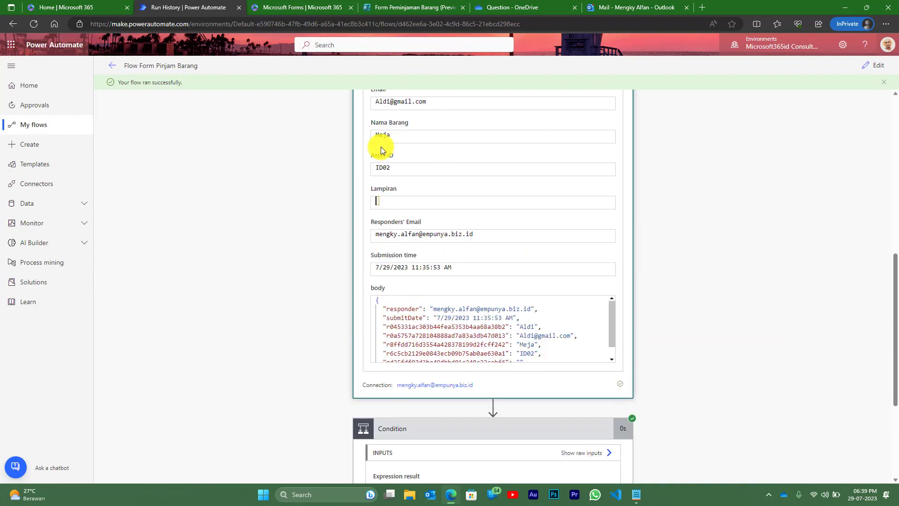
{"action": "scroll", "coordinate": [606, 327], "scroll_direction": "down", "scroll_amount": 1}
{"action": "scroll", "coordinate": [713, 417], "scroll_direction": "down", "scroll_amount": 3}
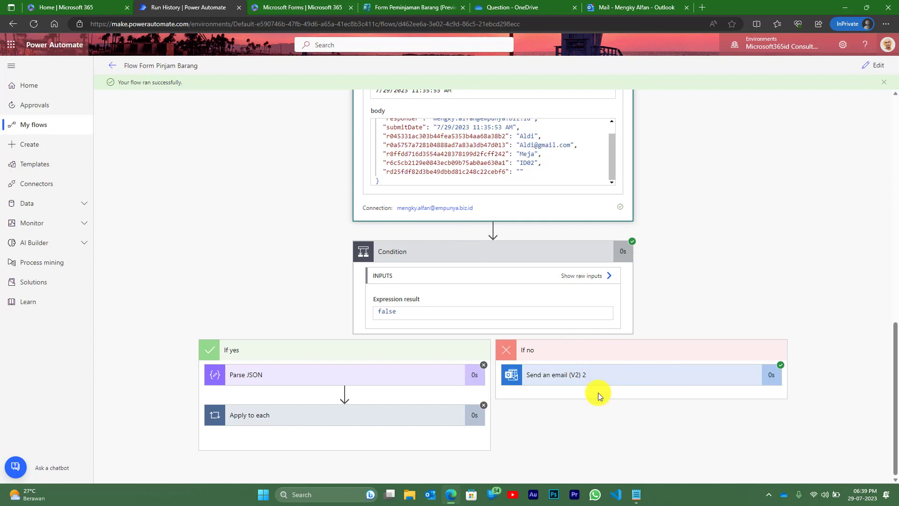
- Open the newest Request Pinjam Asset email in Outlook and check its Meja and ID02 details
{"action": "left_click", "coordinate": [636, 9]}
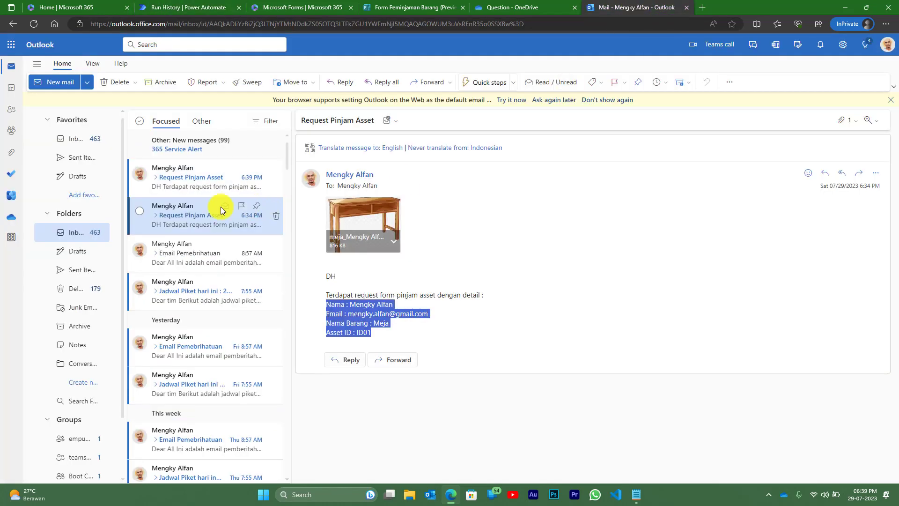
{"action": "left_click", "coordinate": [164, 179]}
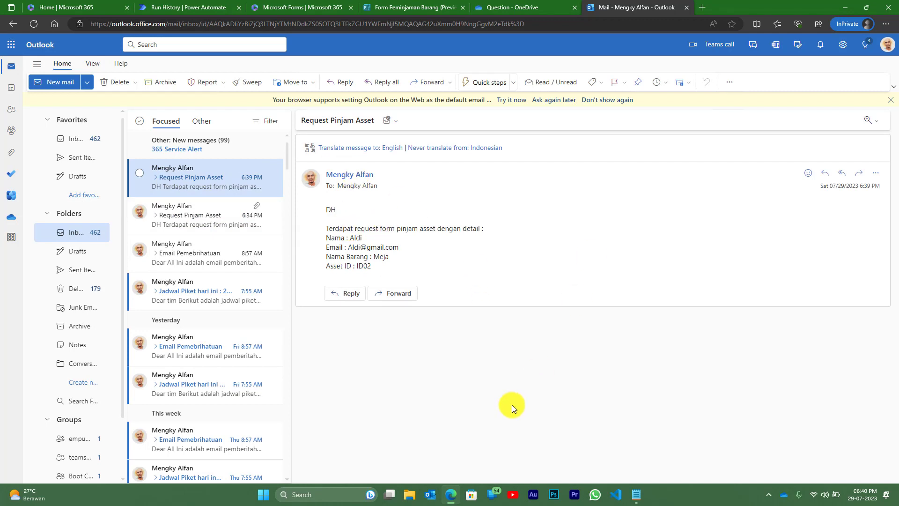
{"action": "double_click", "coordinate": [355, 238]}
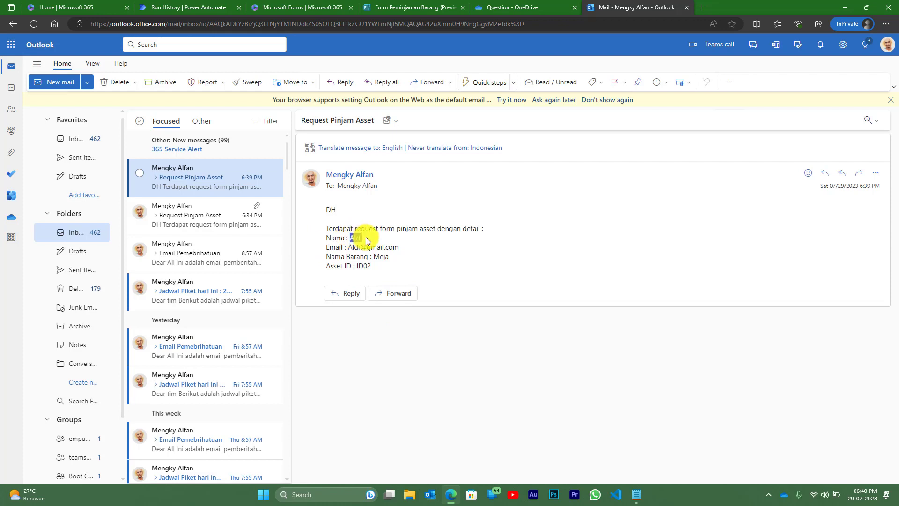
{"action": "double_click", "coordinate": [364, 266]}
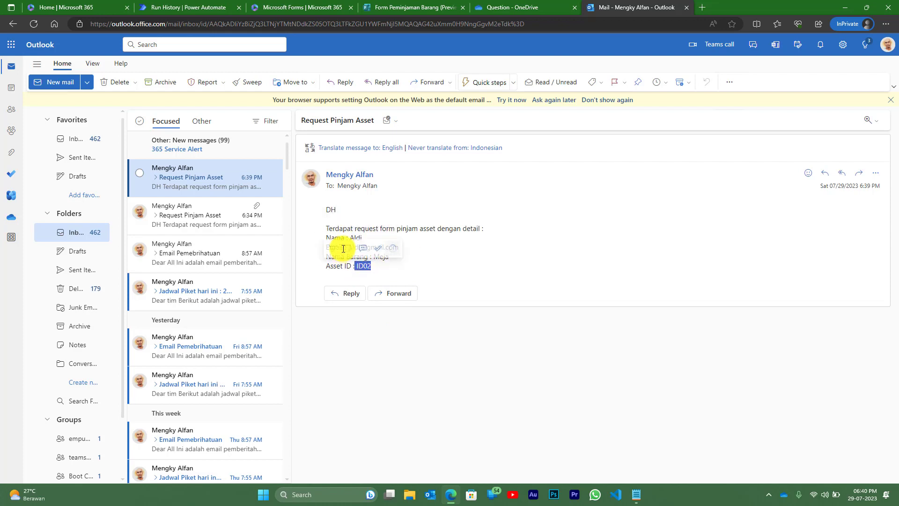
{"action": "left_click", "coordinate": [433, 254]}
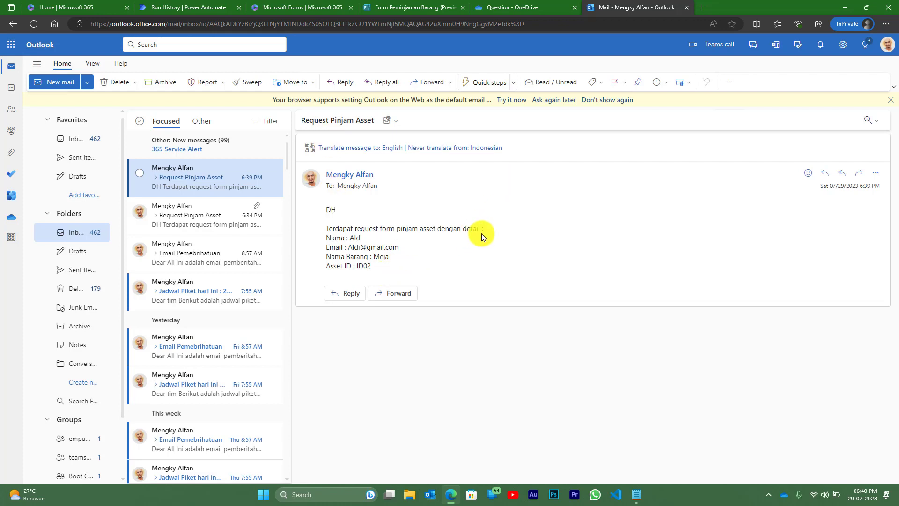
- Return to the Form Peminjaman Barang Thanks page
{"action": "left_click", "coordinate": [411, 7]}
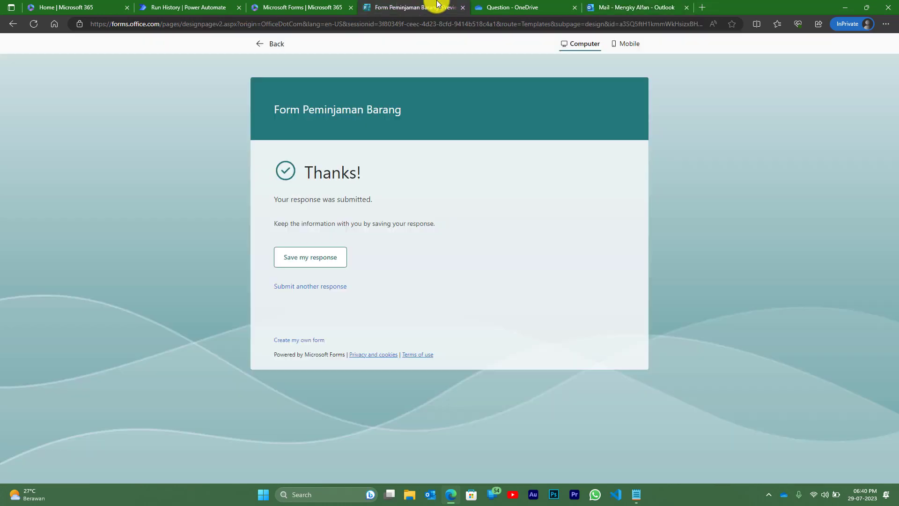
{"action": "left_click", "coordinate": [649, 6]}
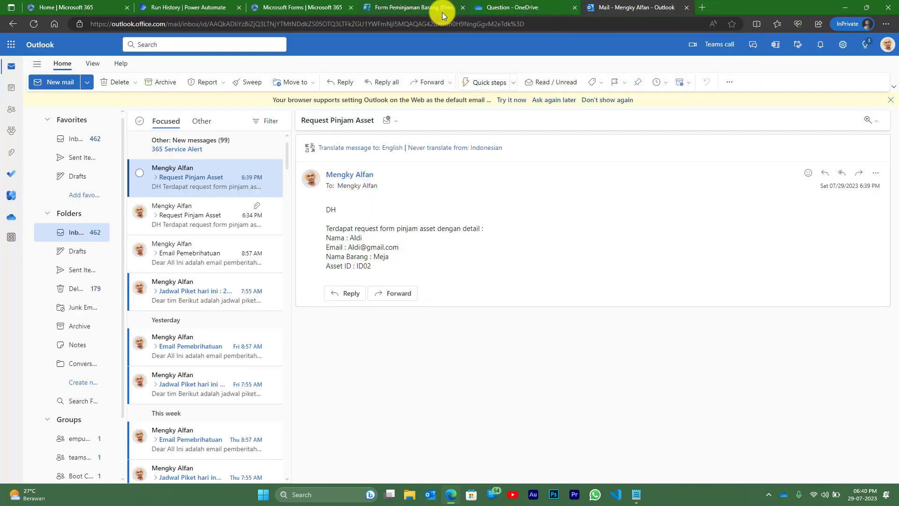
{"action": "left_click", "coordinate": [414, 8]}
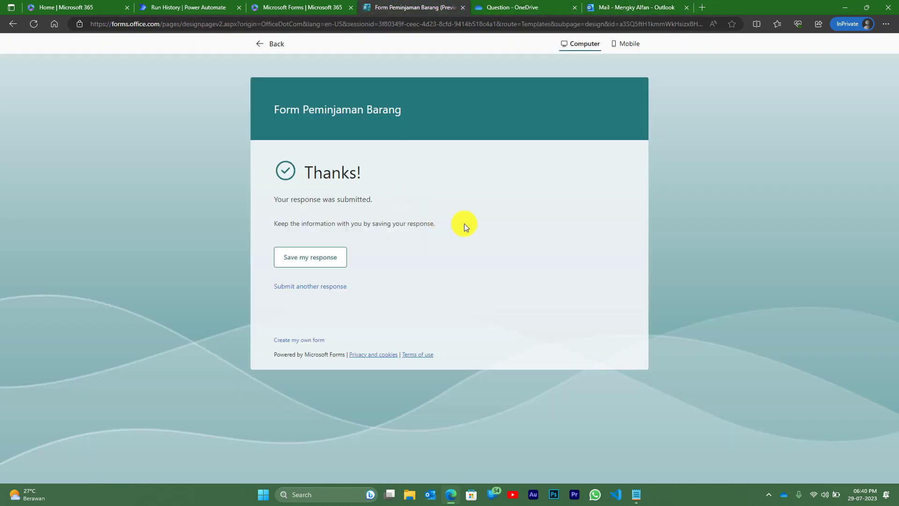